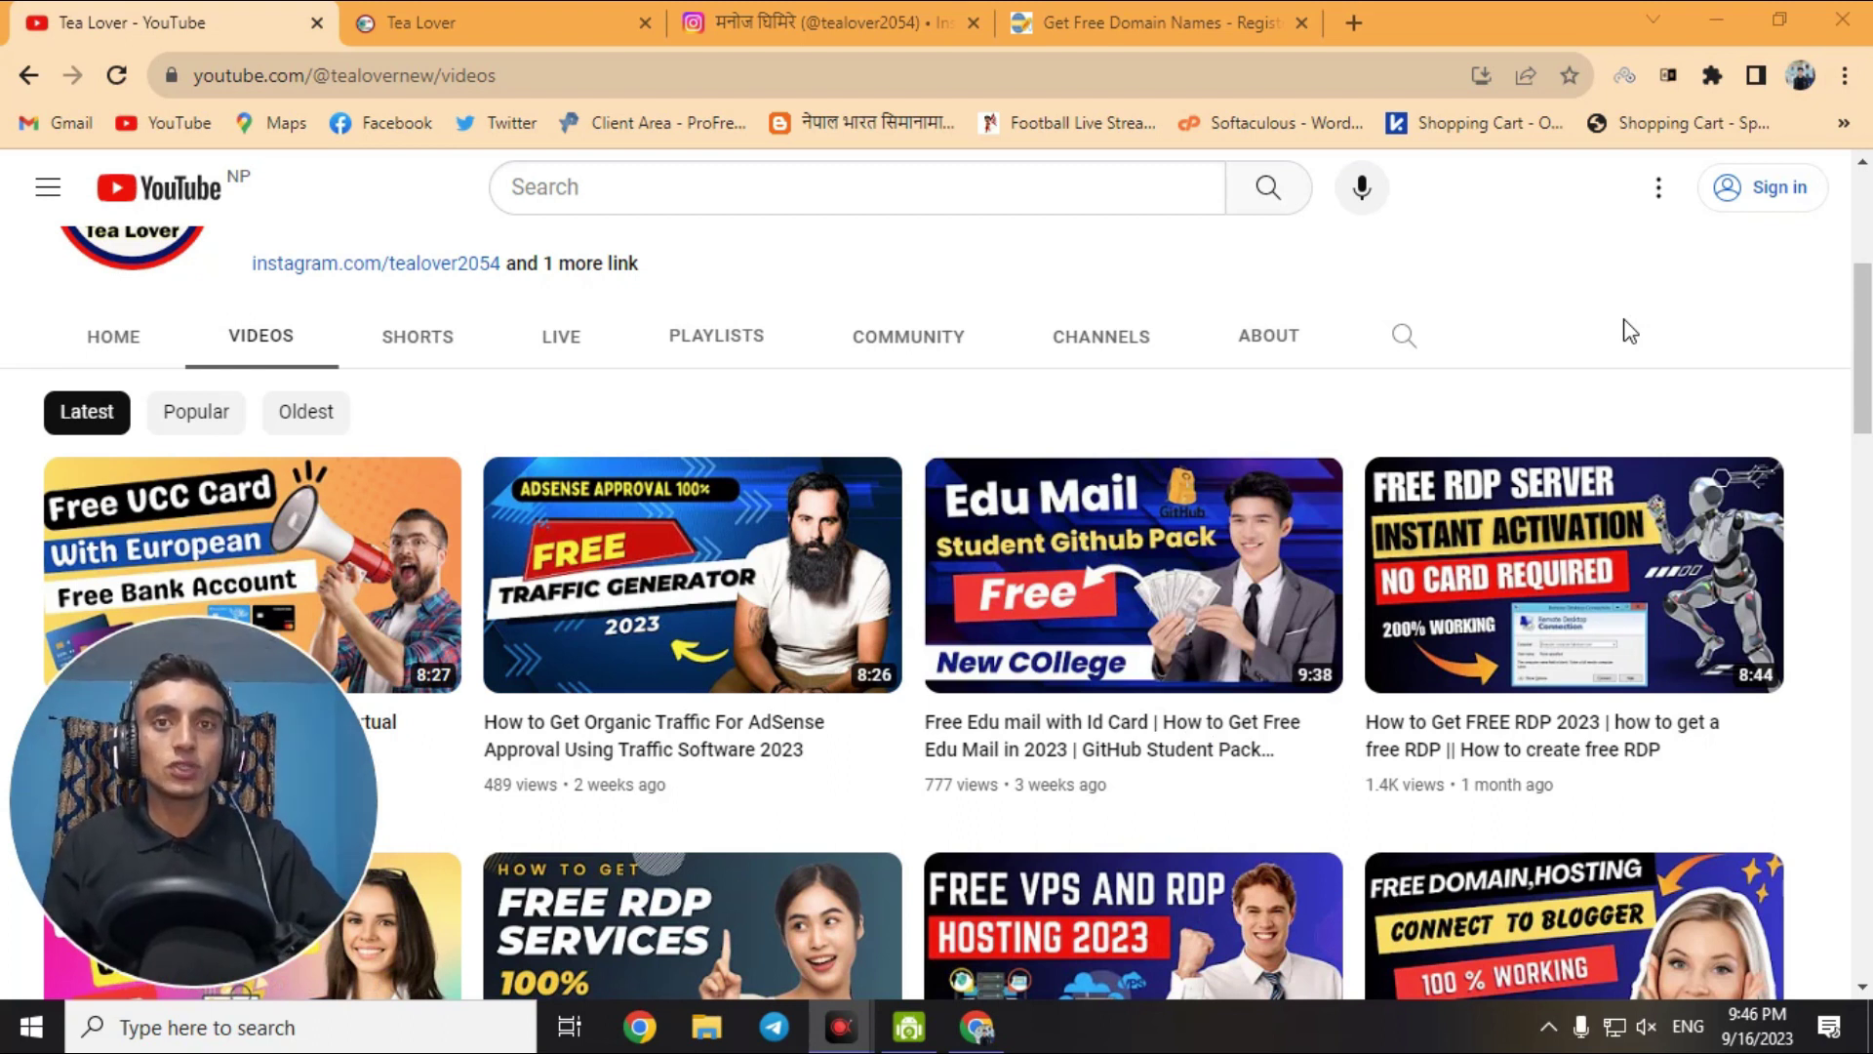
Look through the latest videos on the Tea Lover YouTube channel
drag(1864, 410, 1866, 312)
scroll(1569, 665, down, 9)
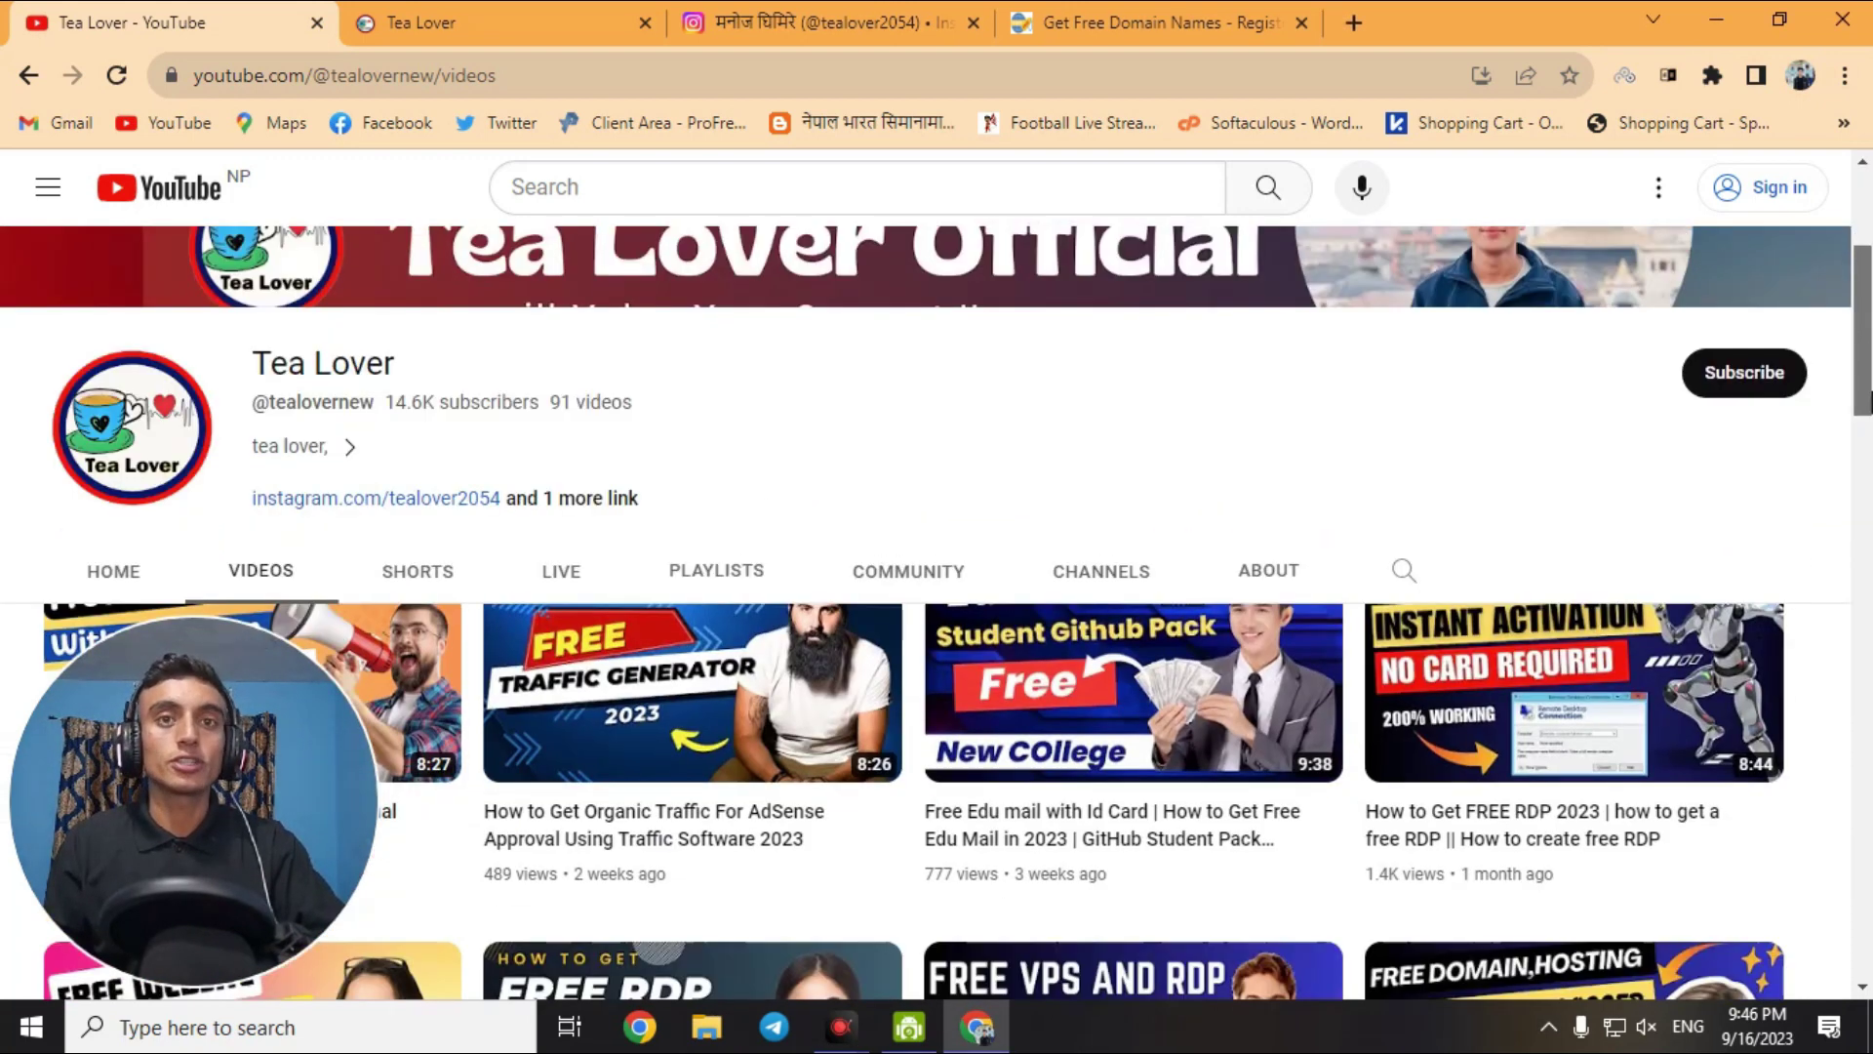
scroll(936, 613, down, 2)
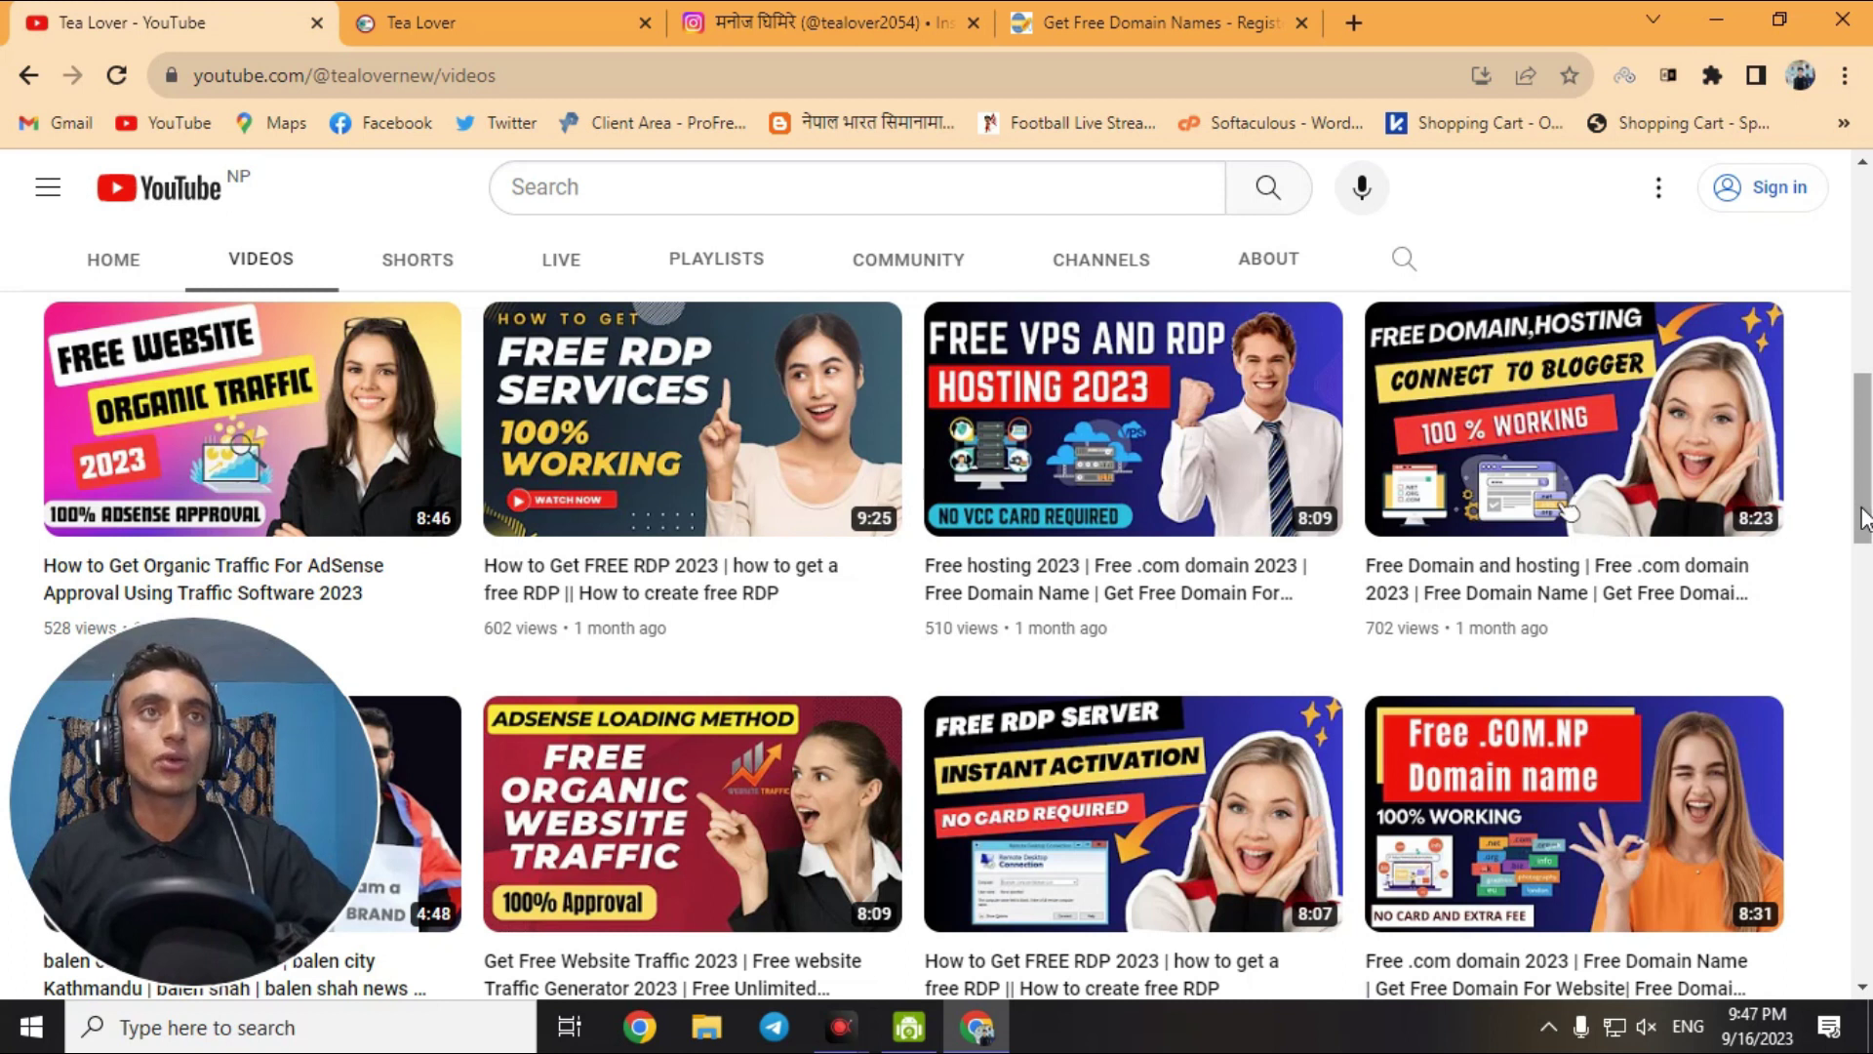
drag(1864, 517, 1863, 378)
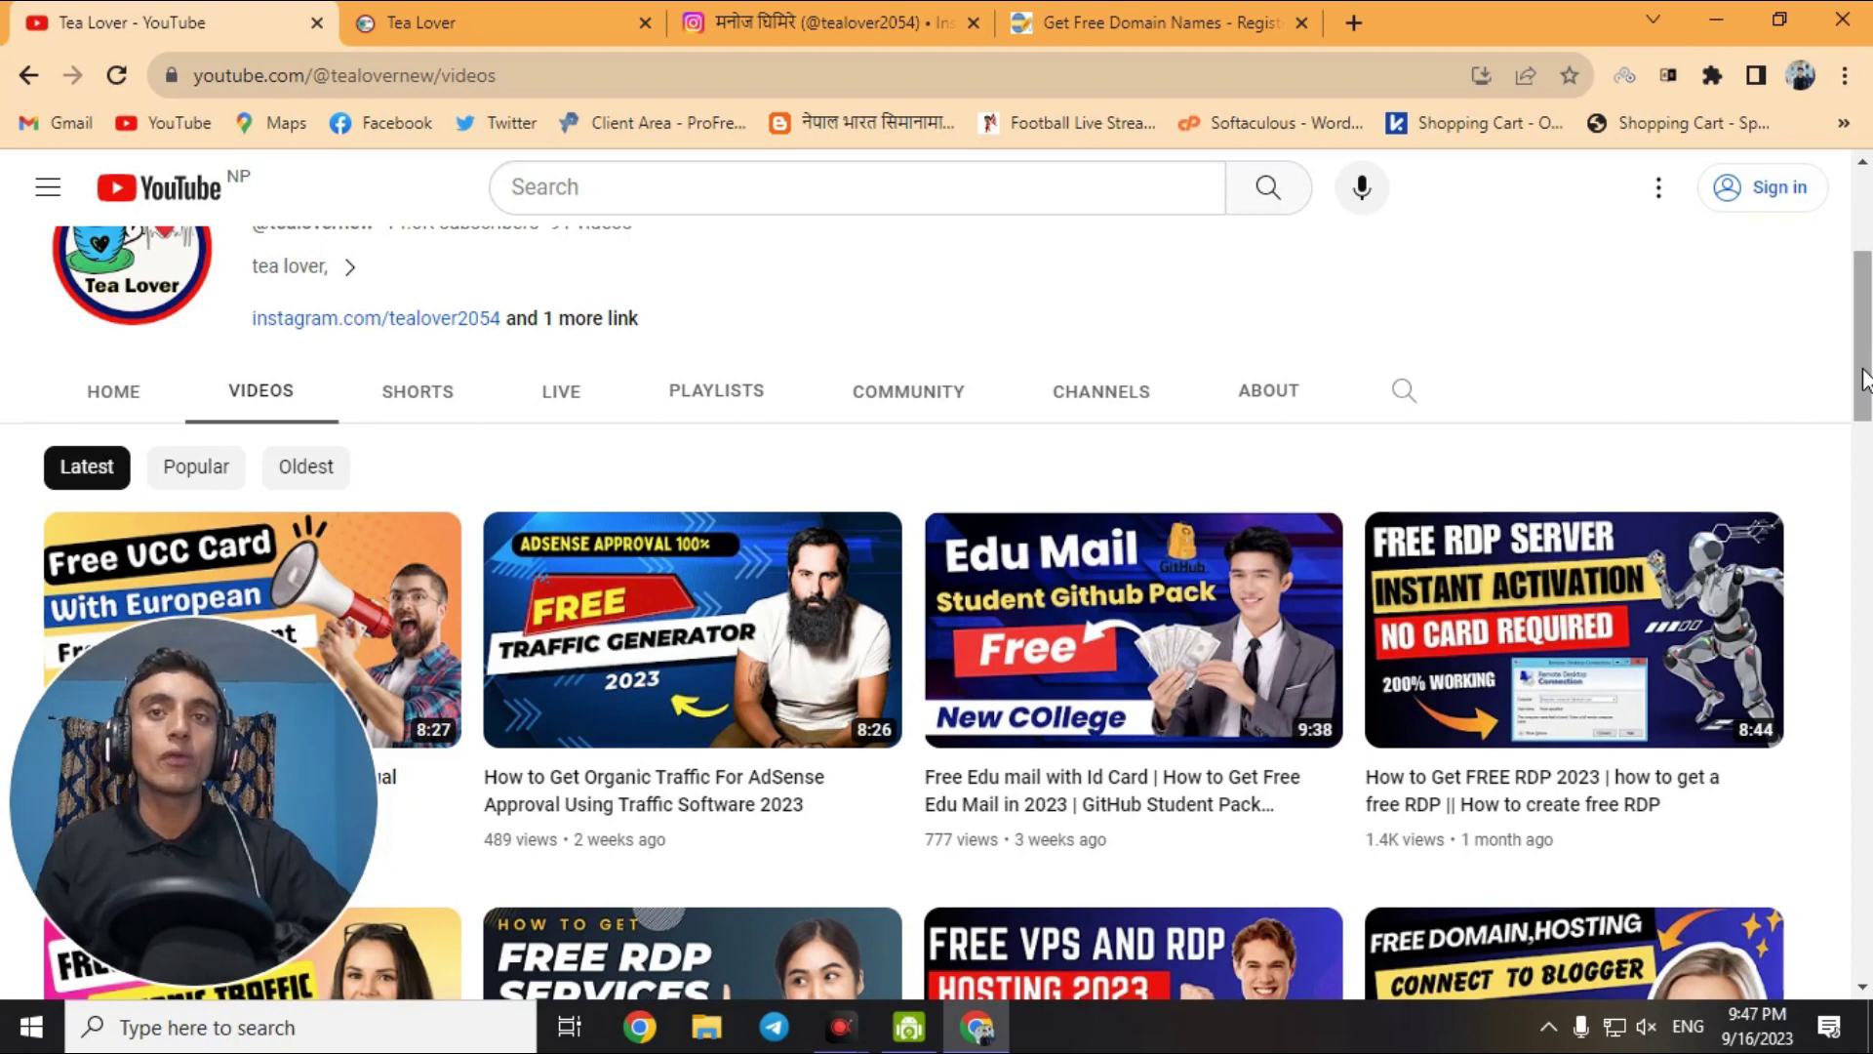
scroll(1866, 371, down, 1)
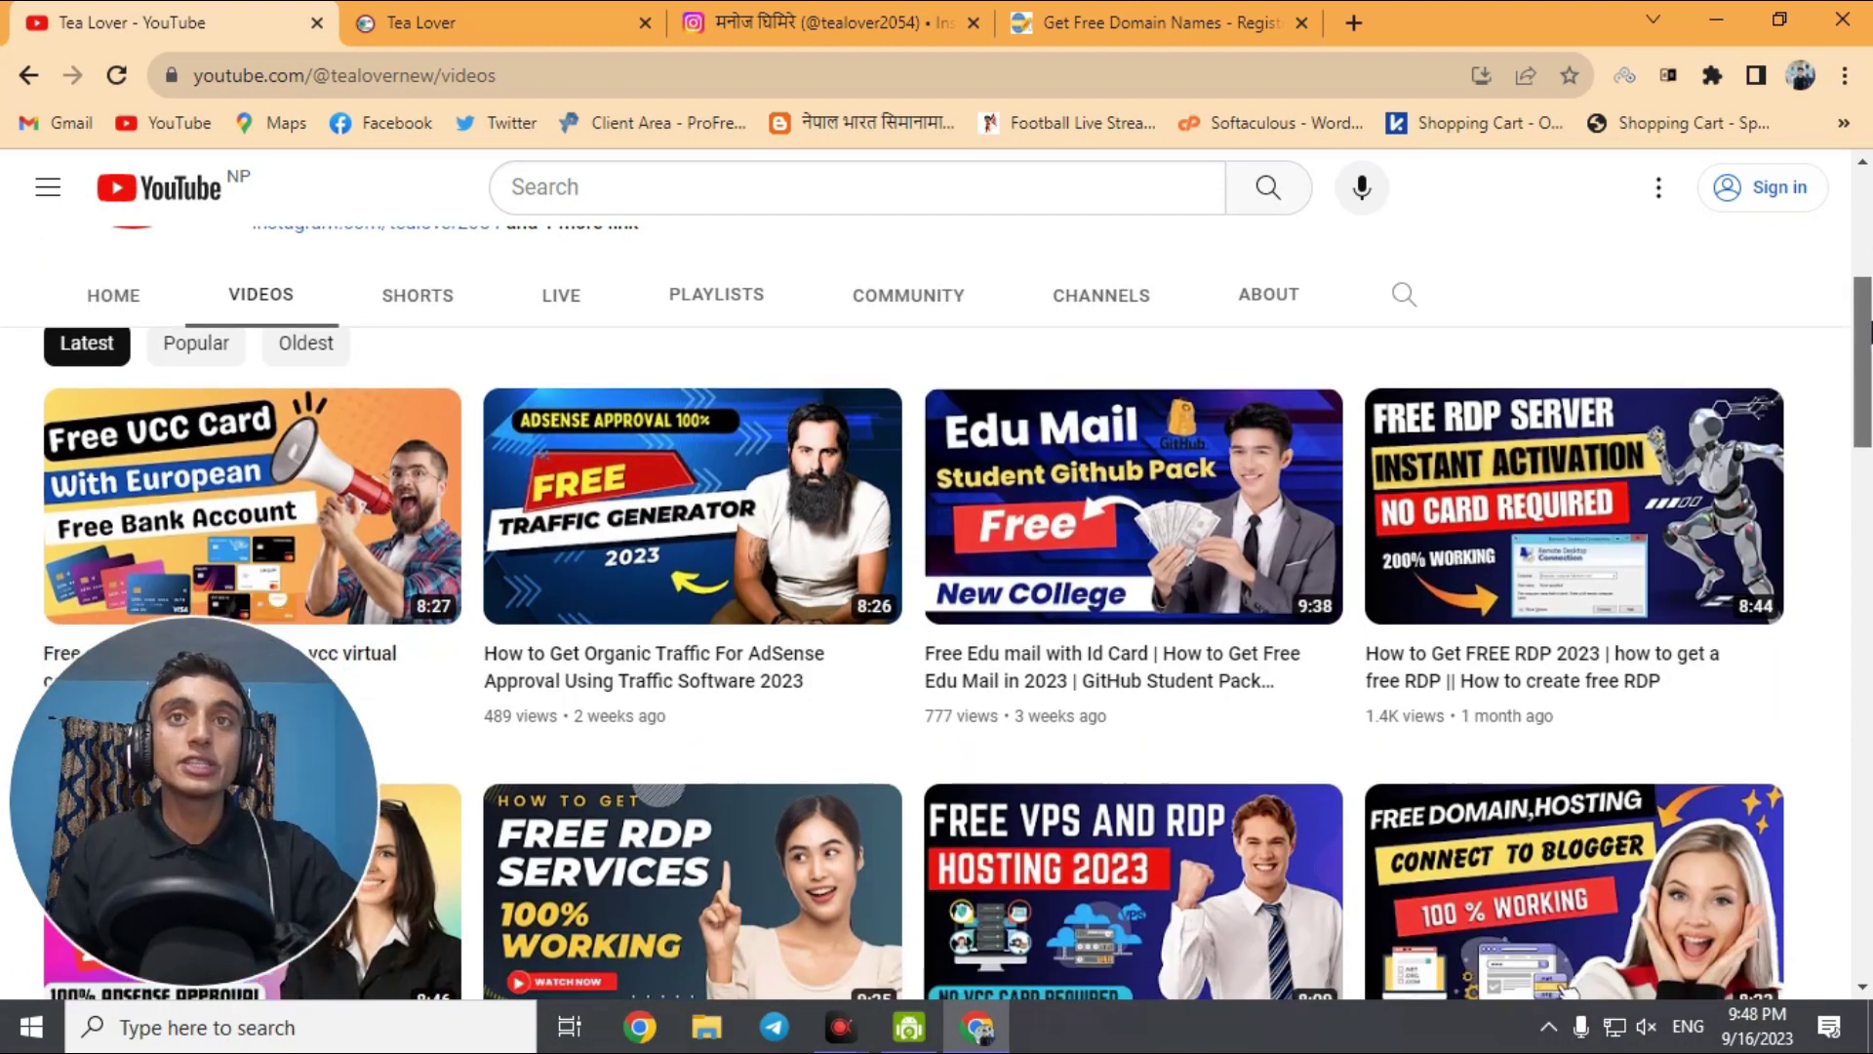
drag(1868, 335, 1867, 454)
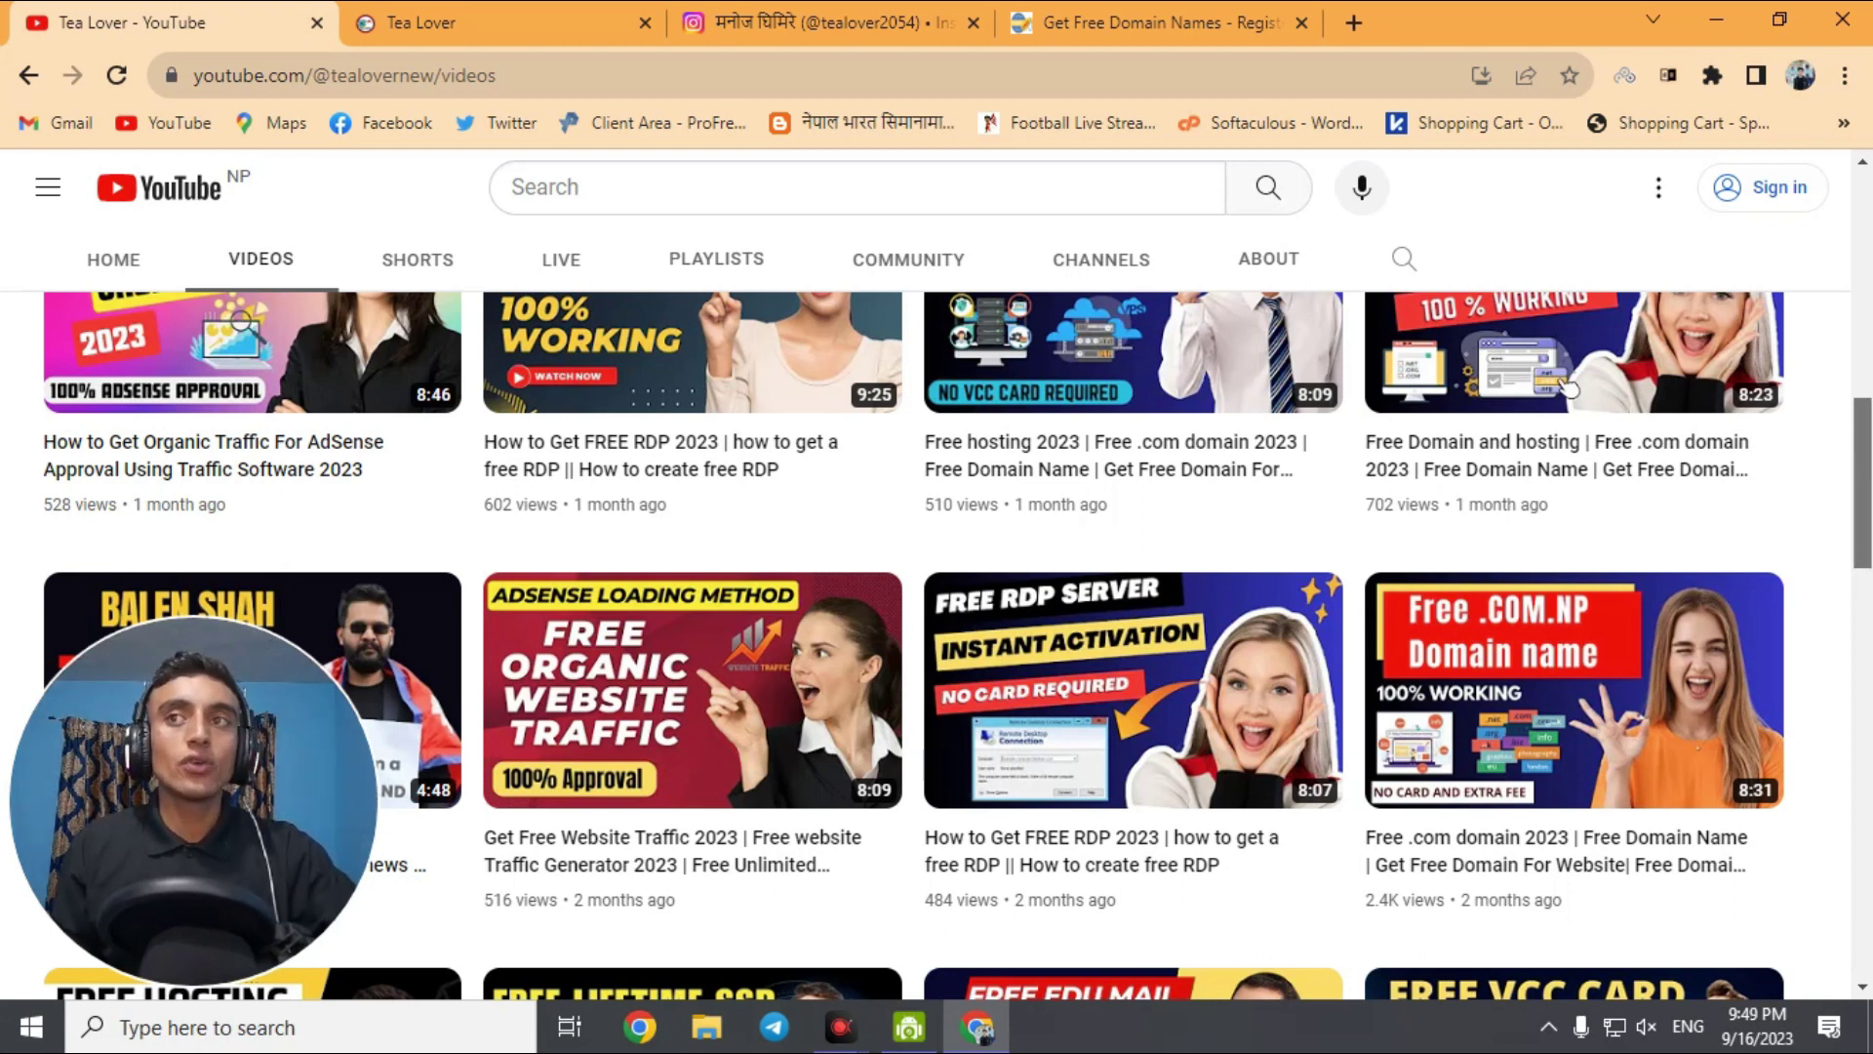
View the channel's Instagram profile and browse the posts on the Tea Lover website
click(821, 32)
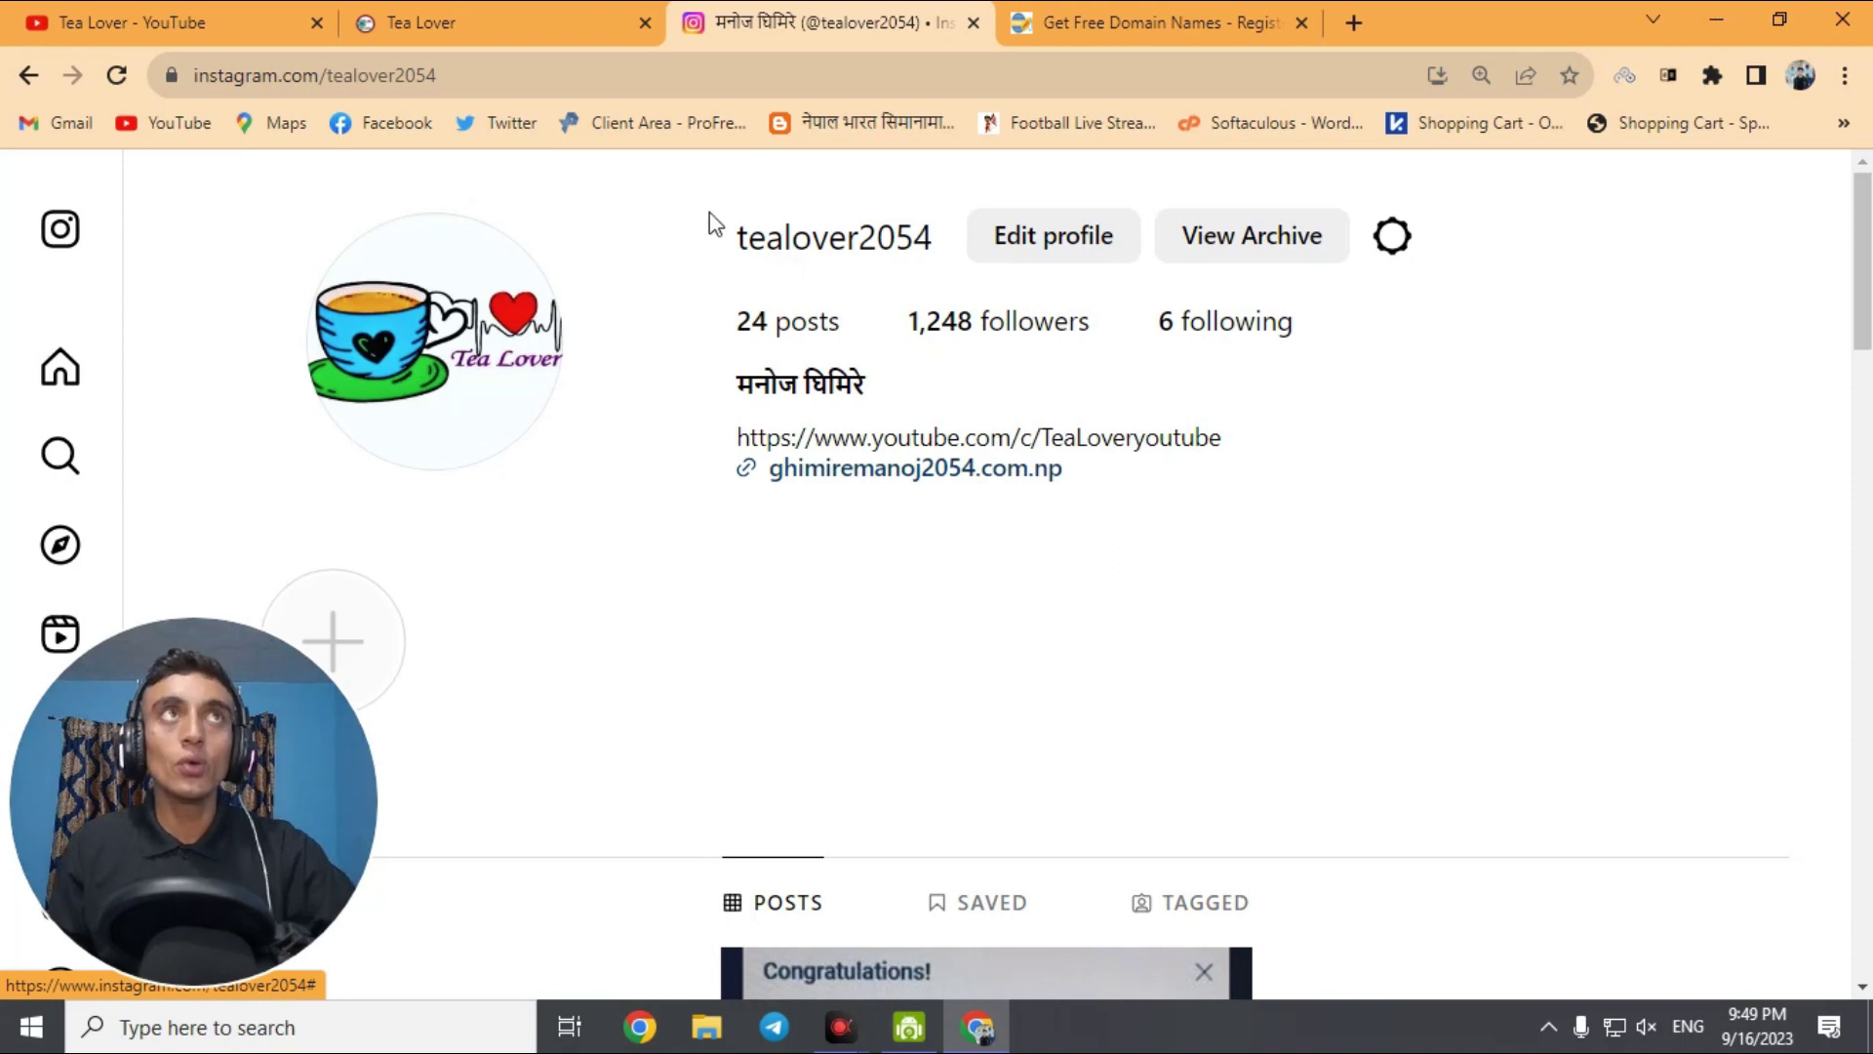
click(466, 37)
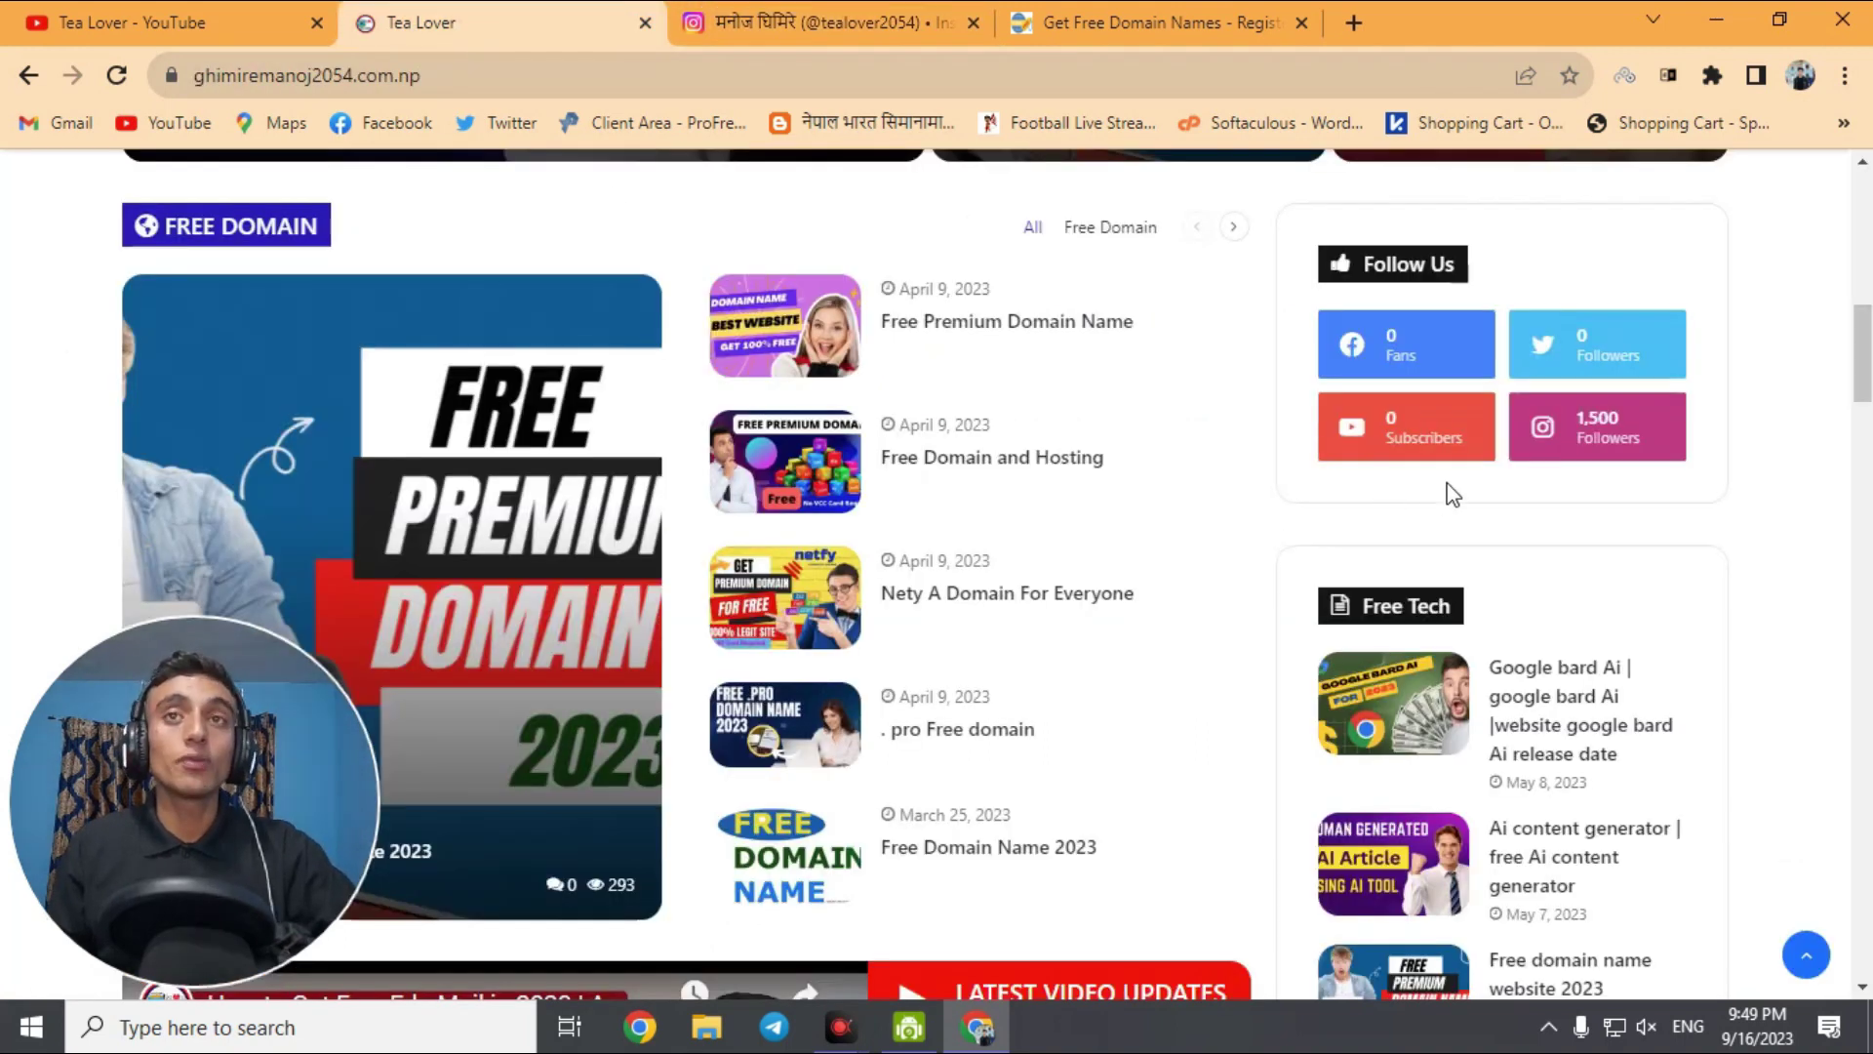
drag(1863, 375, 1863, 497)
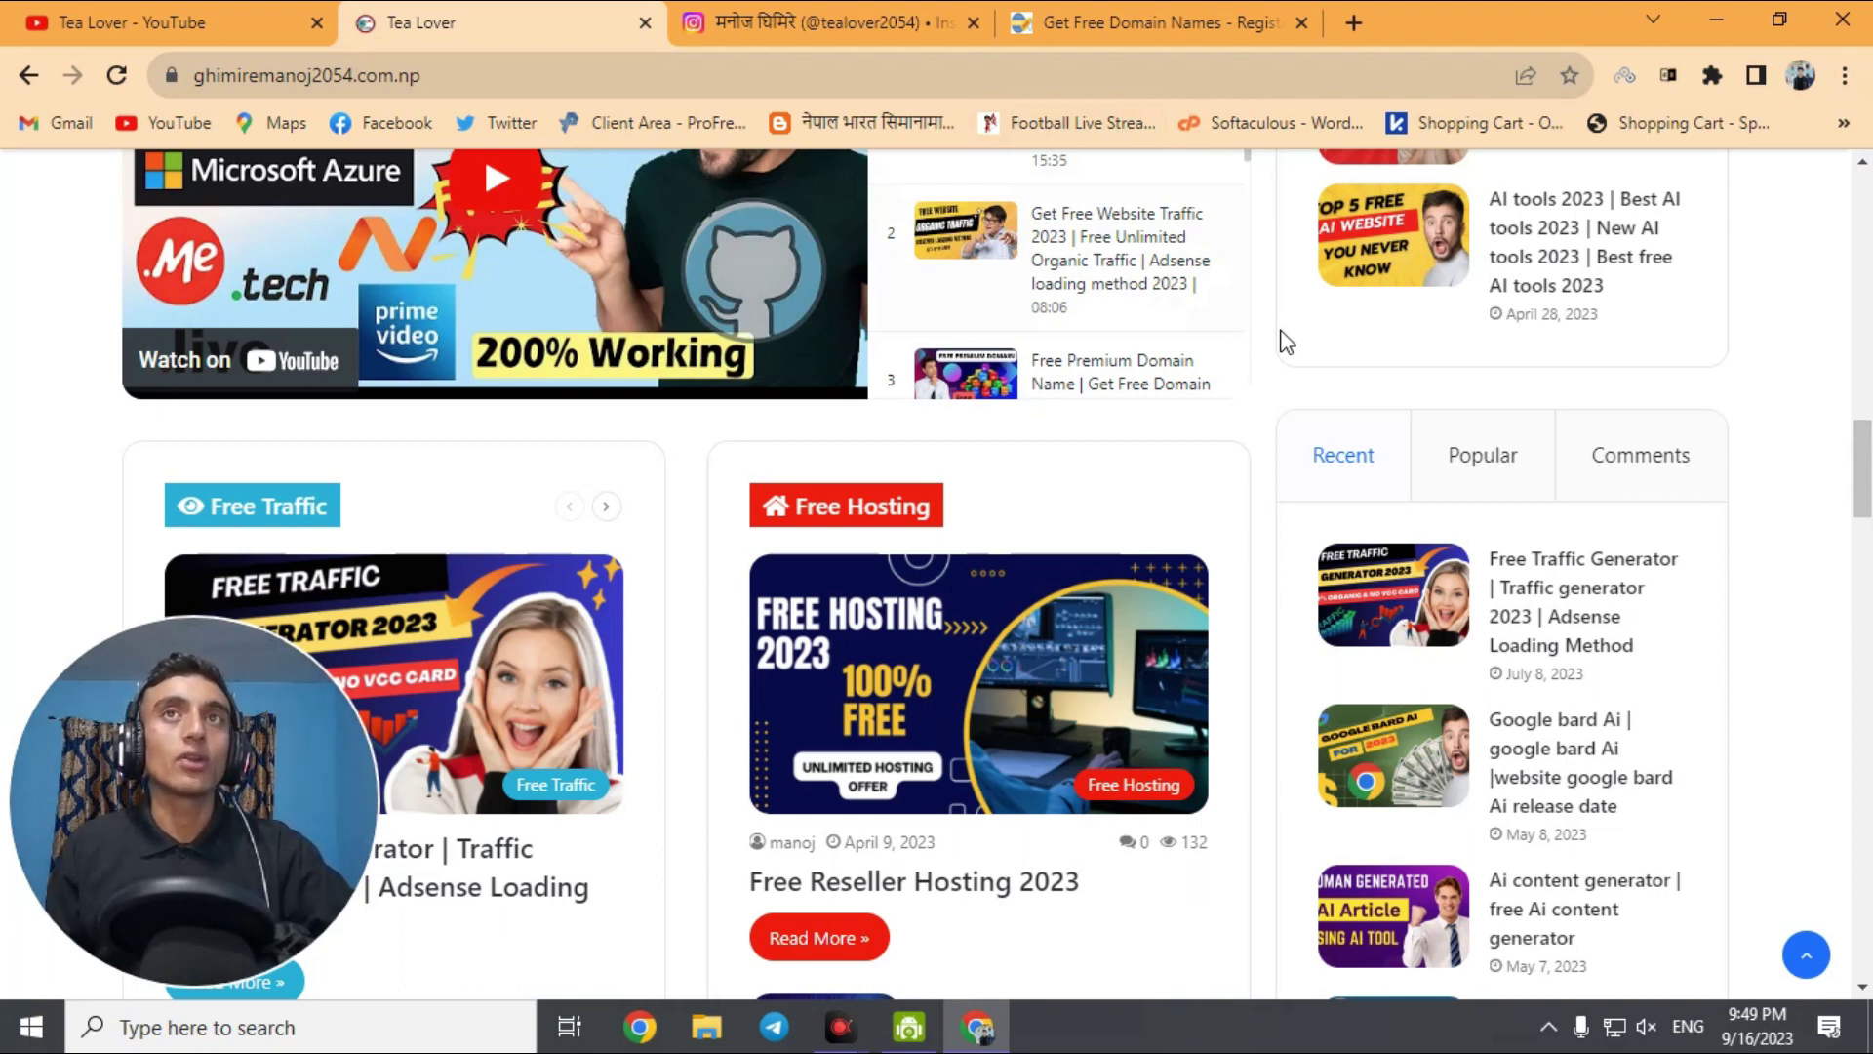
Switch to the freedomain.one home page and review its address and the free services it offers
click(1087, 21)
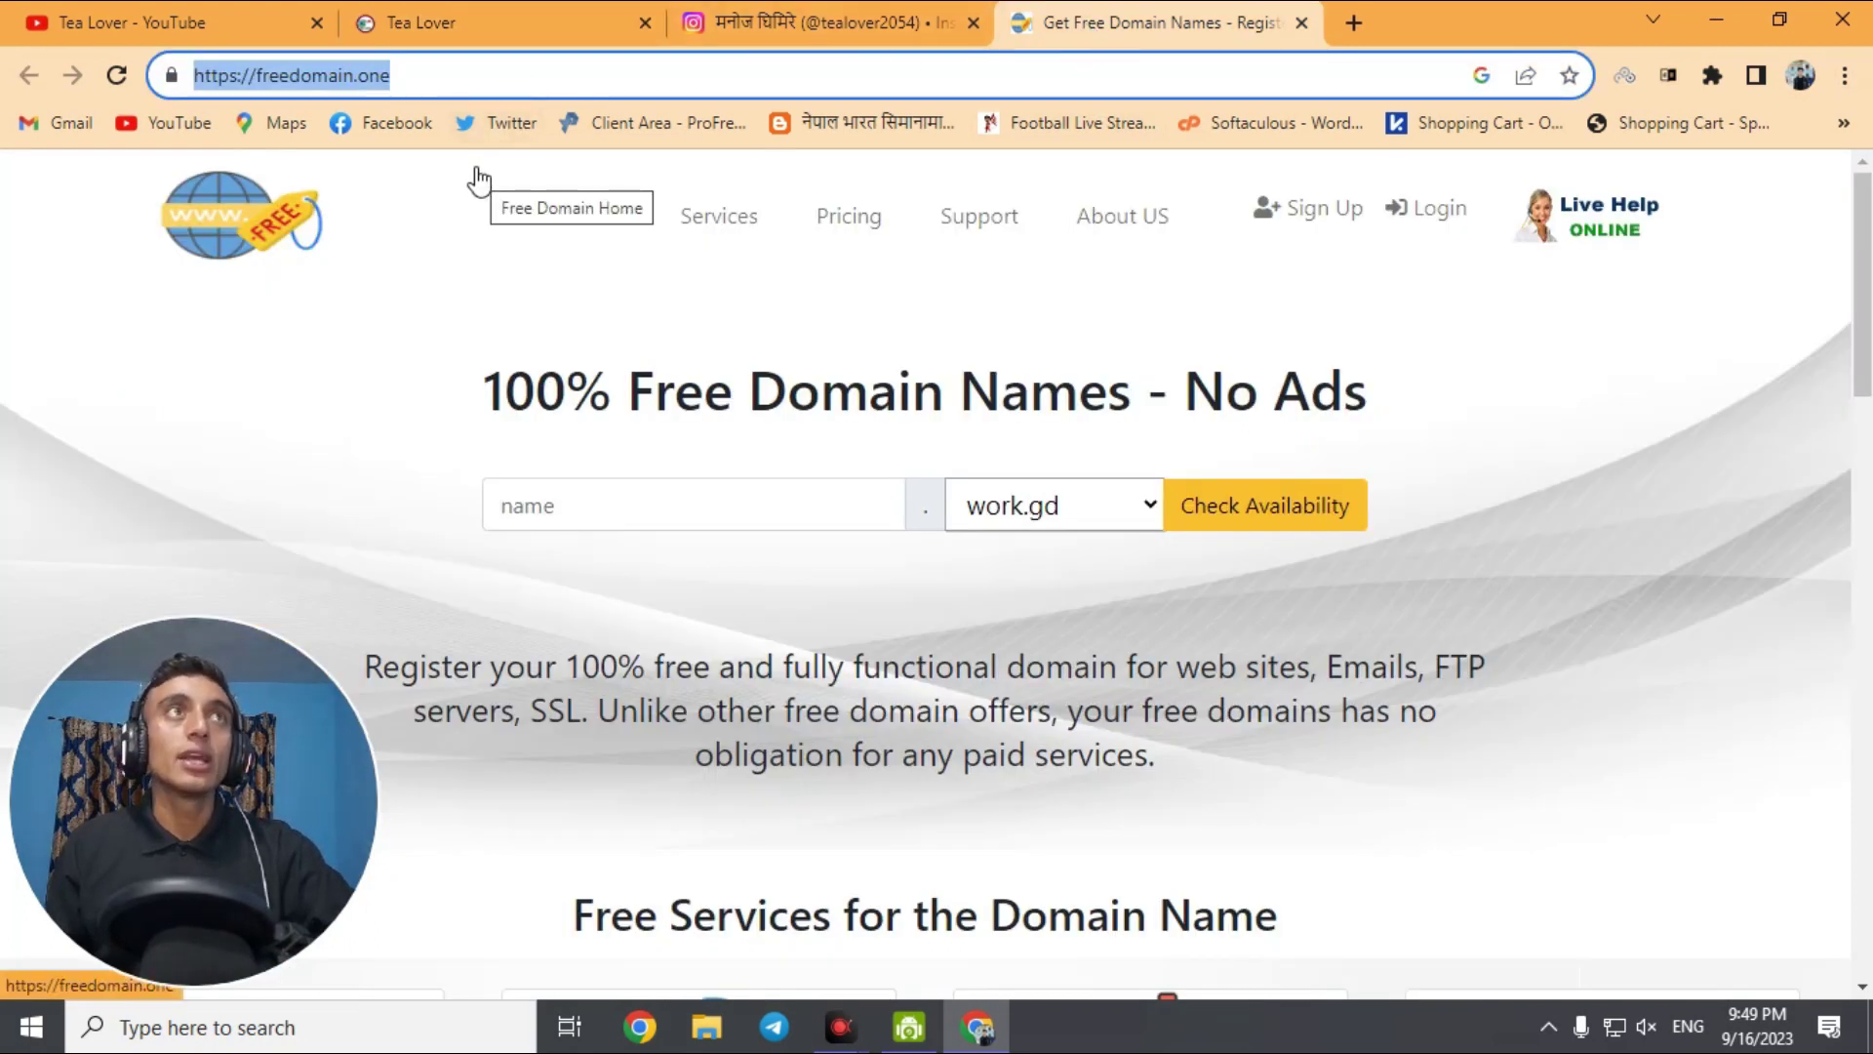
click(504, 77)
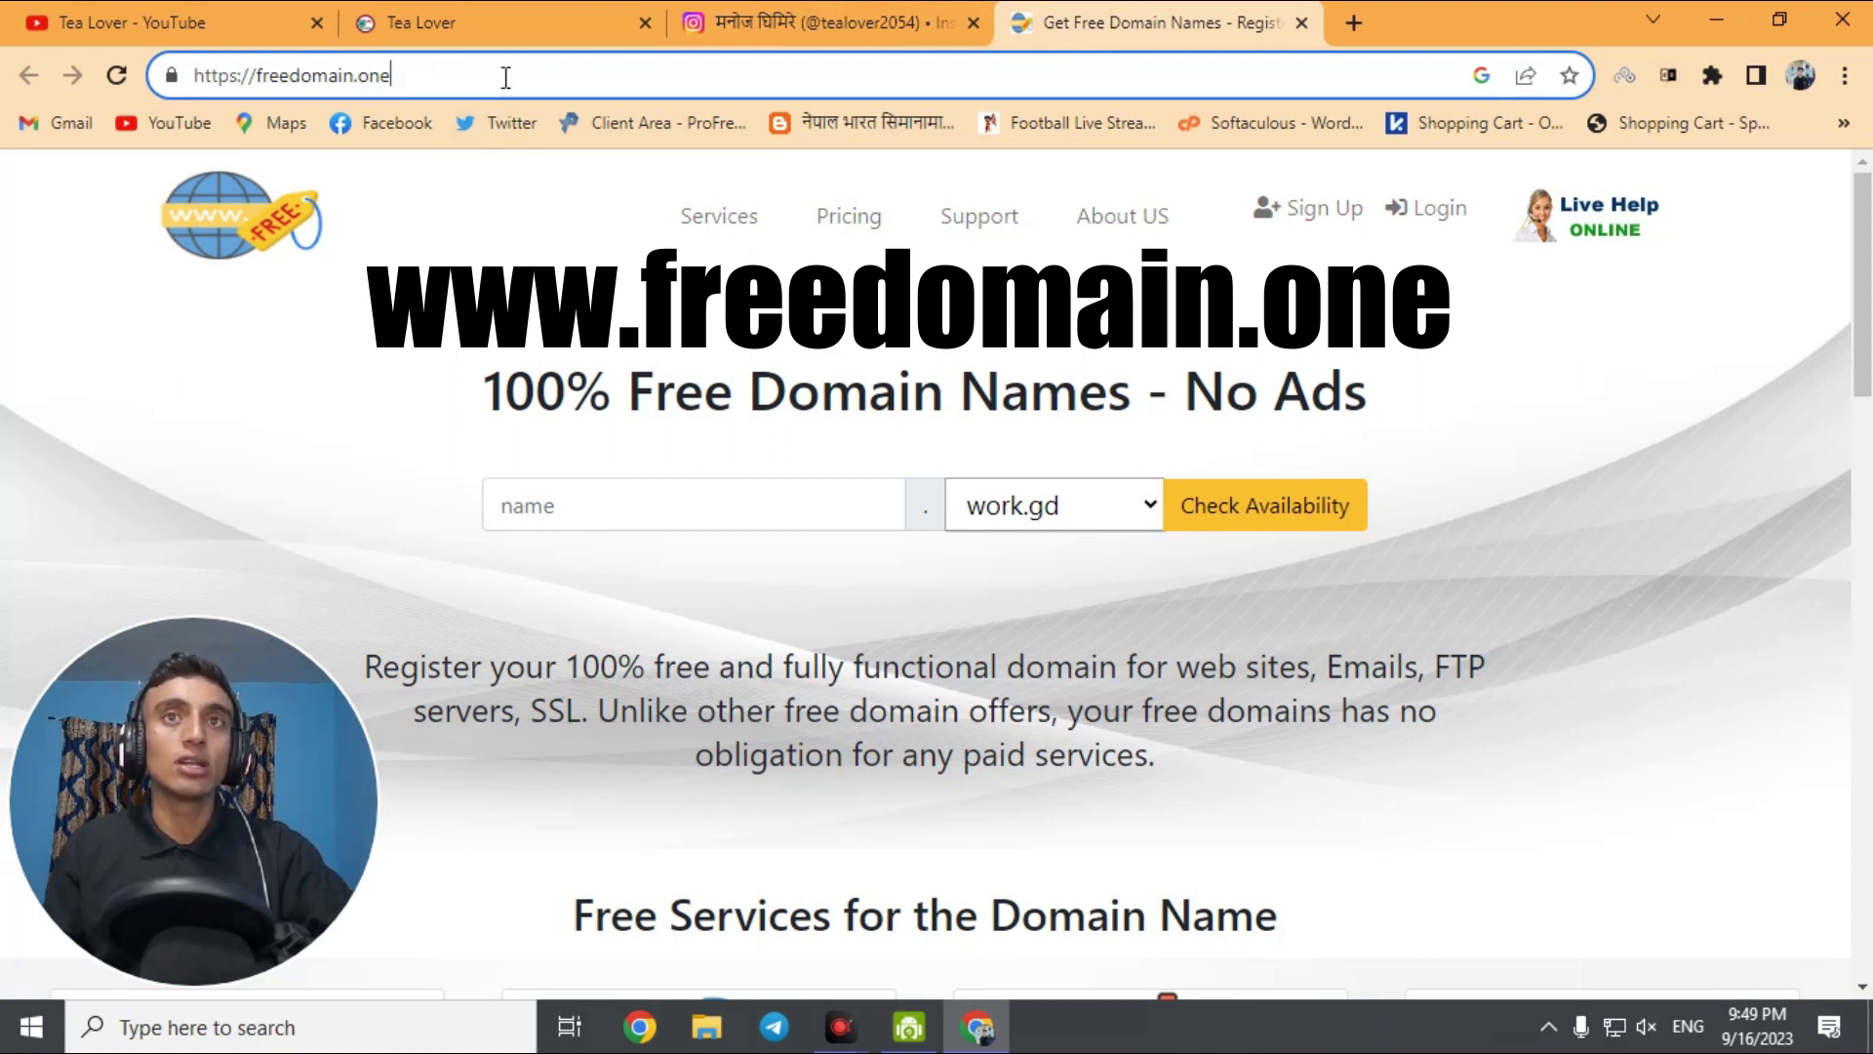
click(506, 77)
scroll(1215, 498, down, 2)
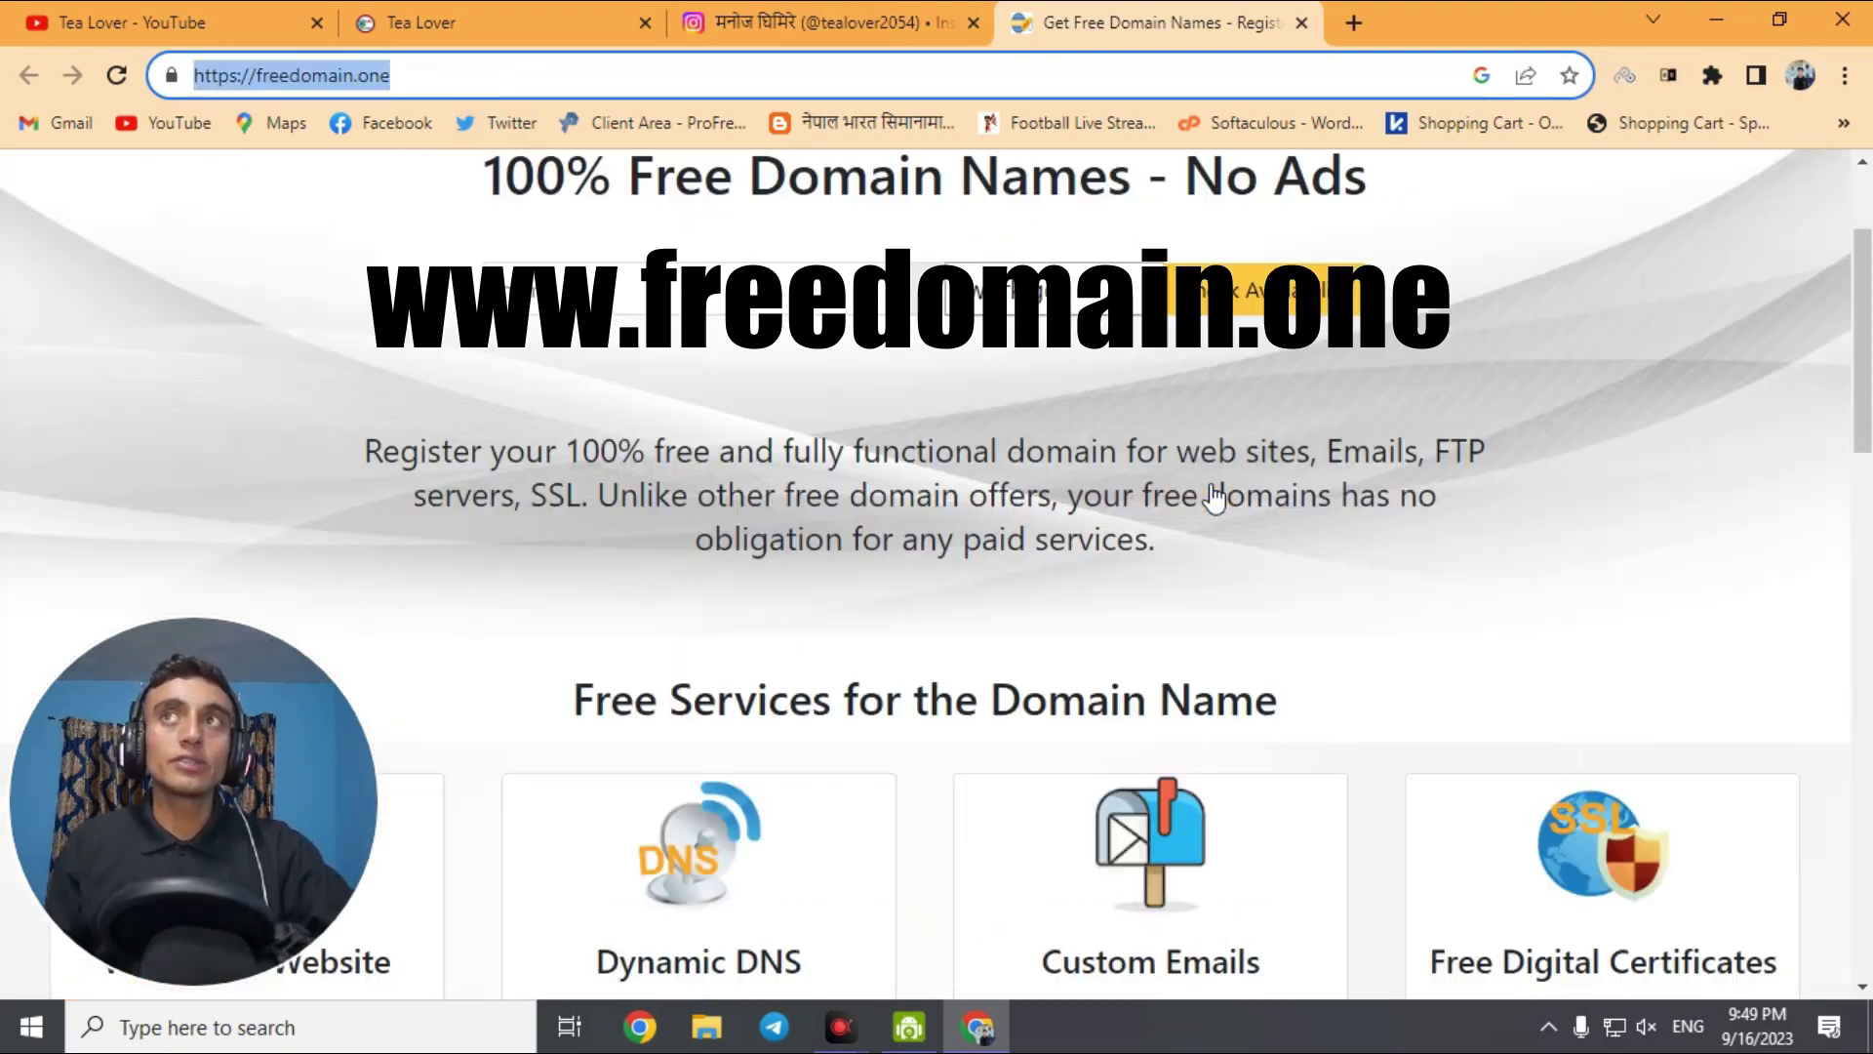
scroll(1214, 497, down, 15)
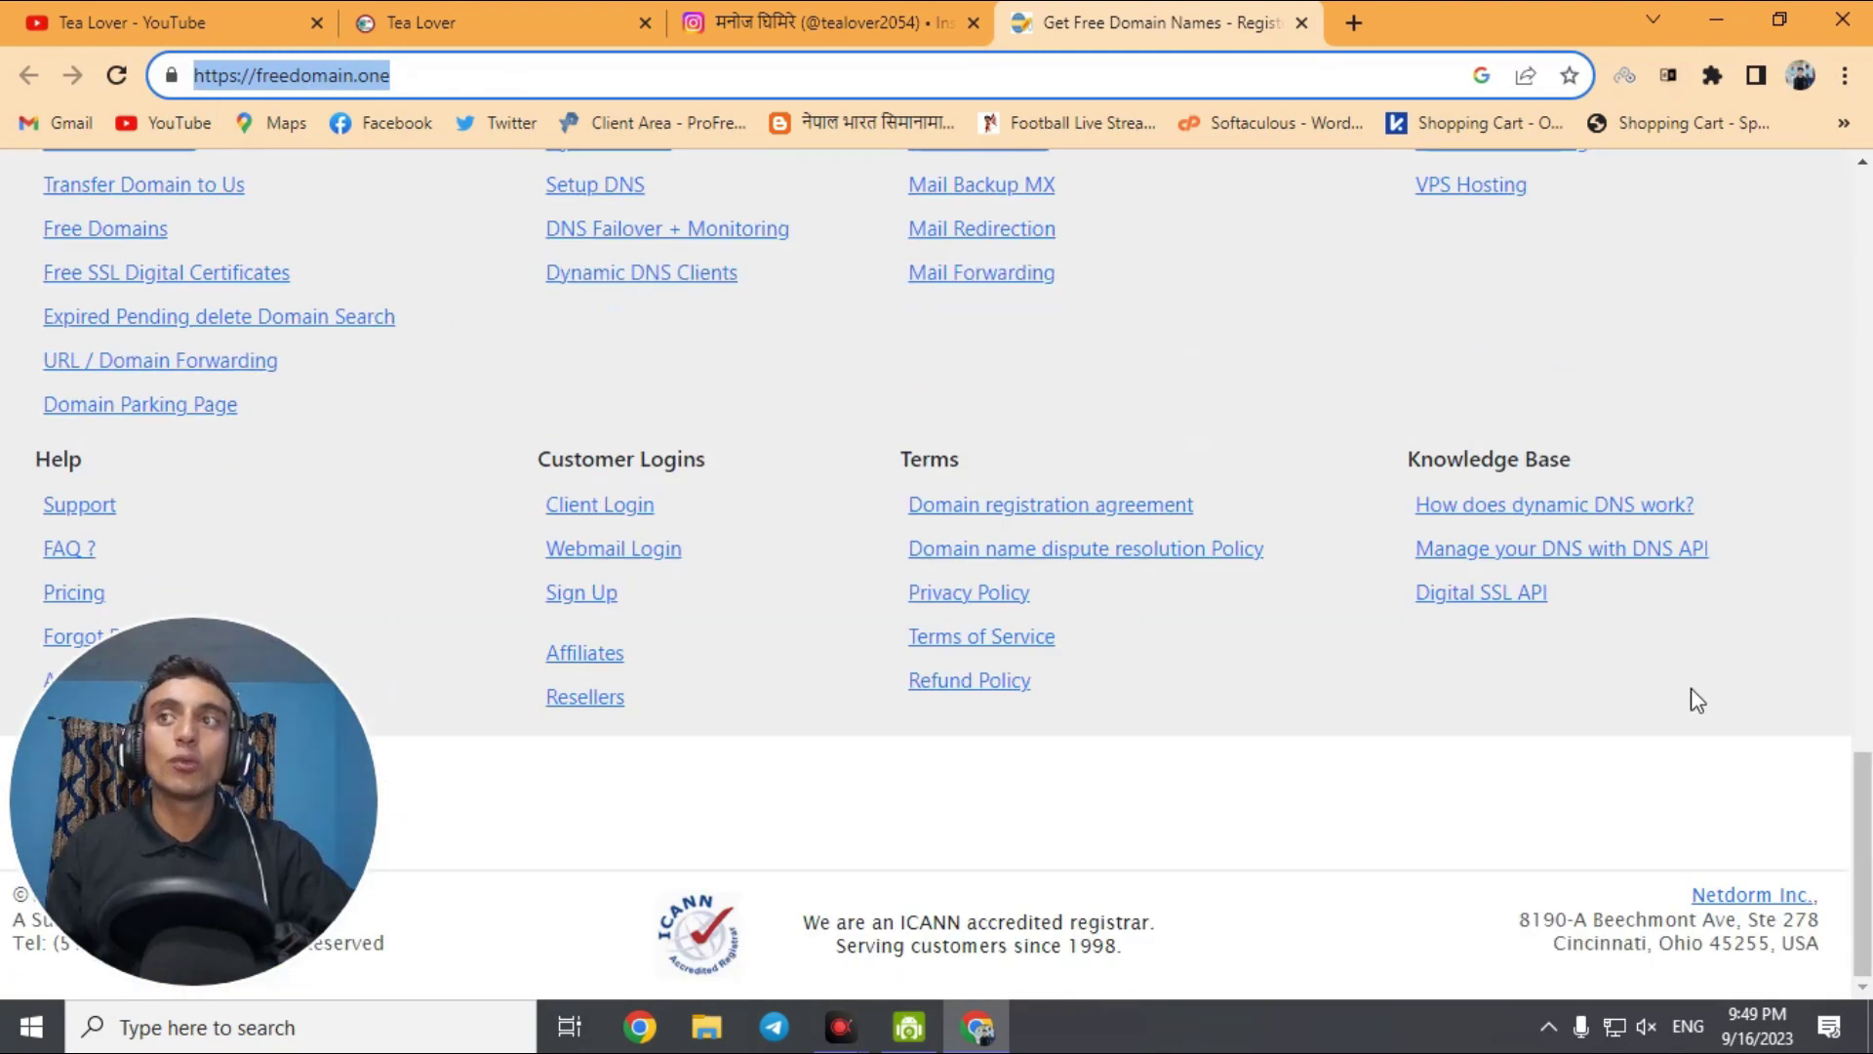
drag(1864, 839, 1864, 463)
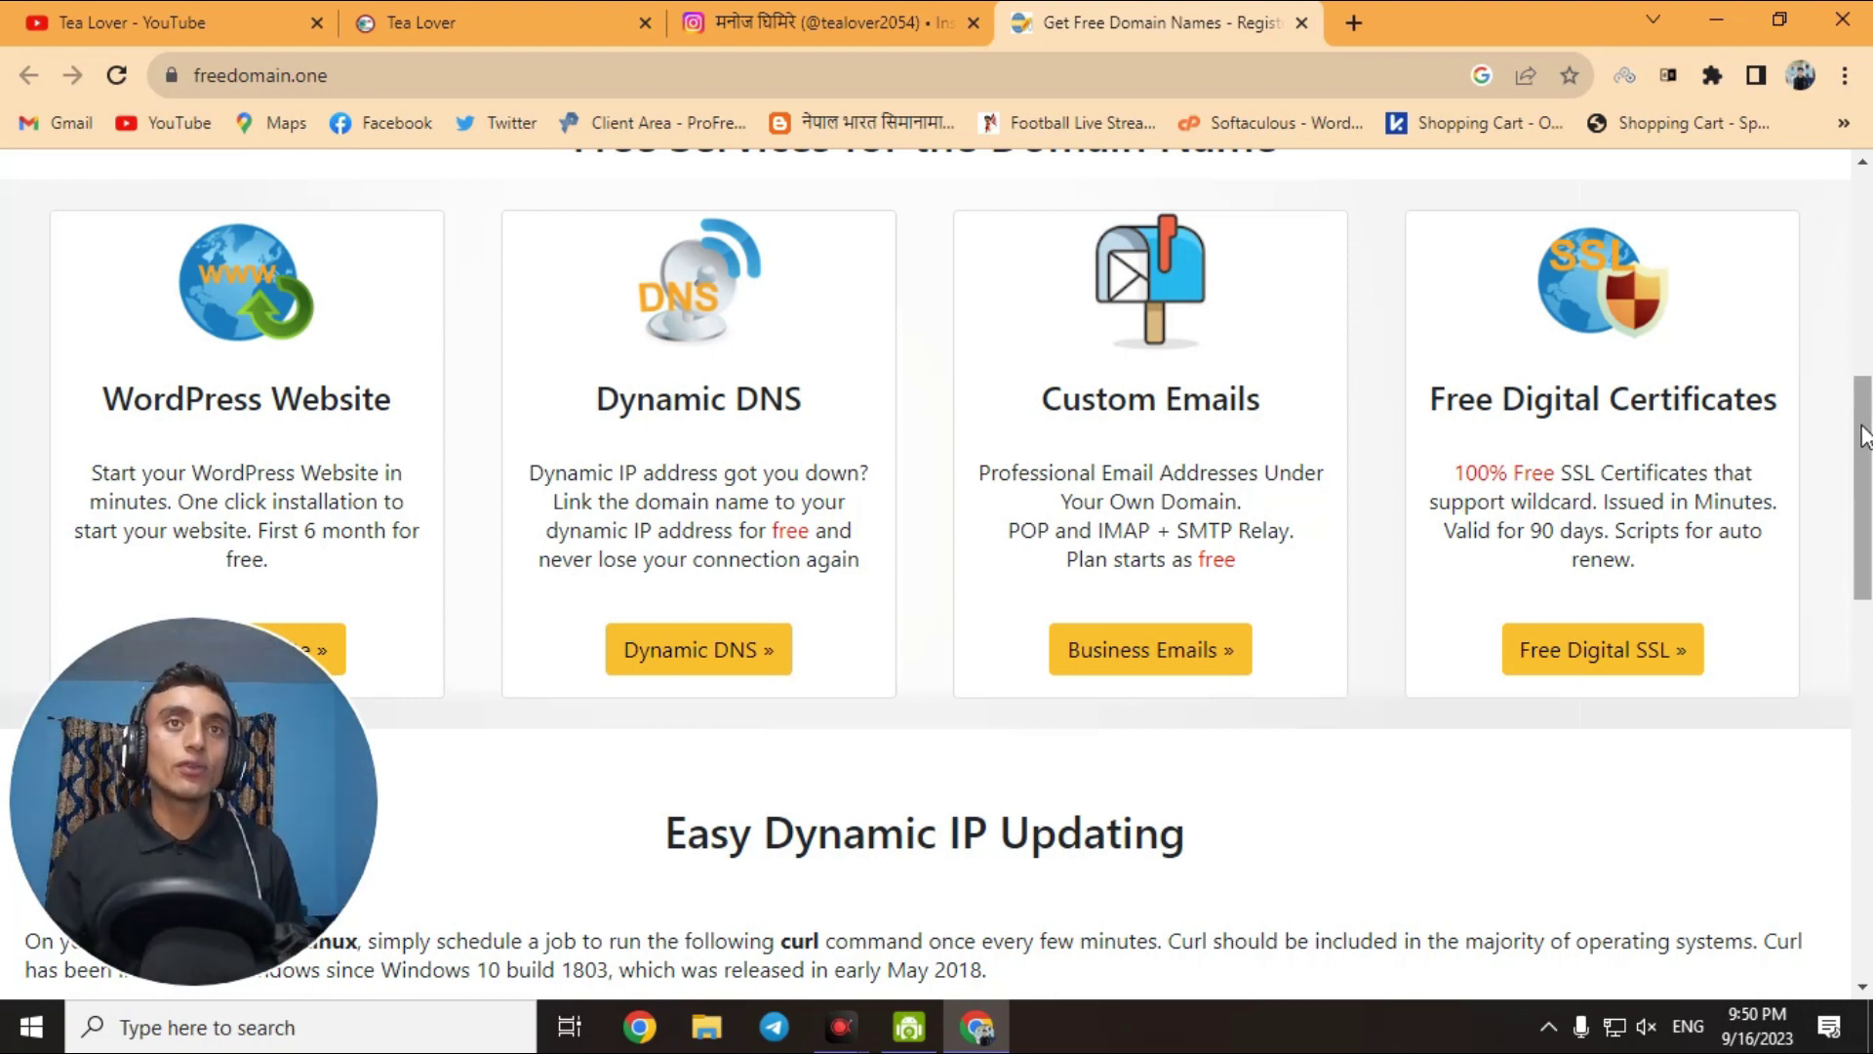
drag(1864, 437, 1860, 273)
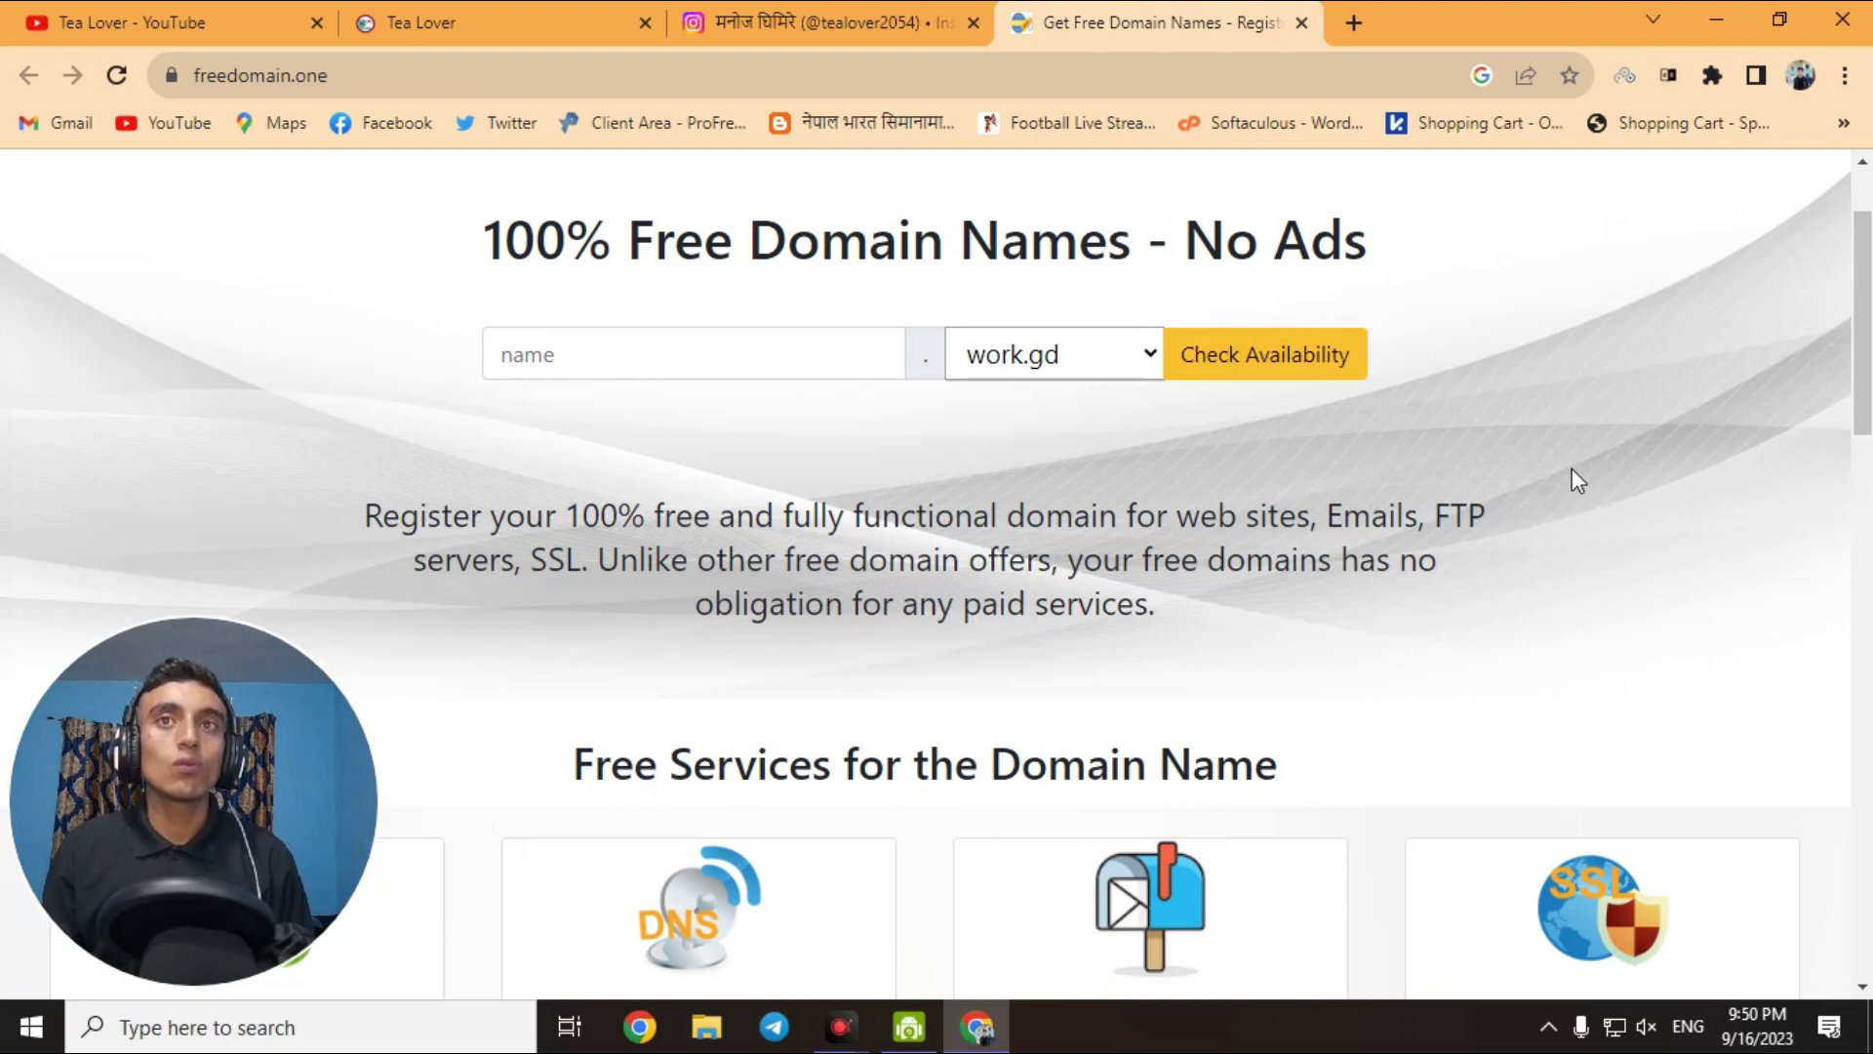
Check the availability of the name tealoverofficial with the line.pm extension
click(1155, 353)
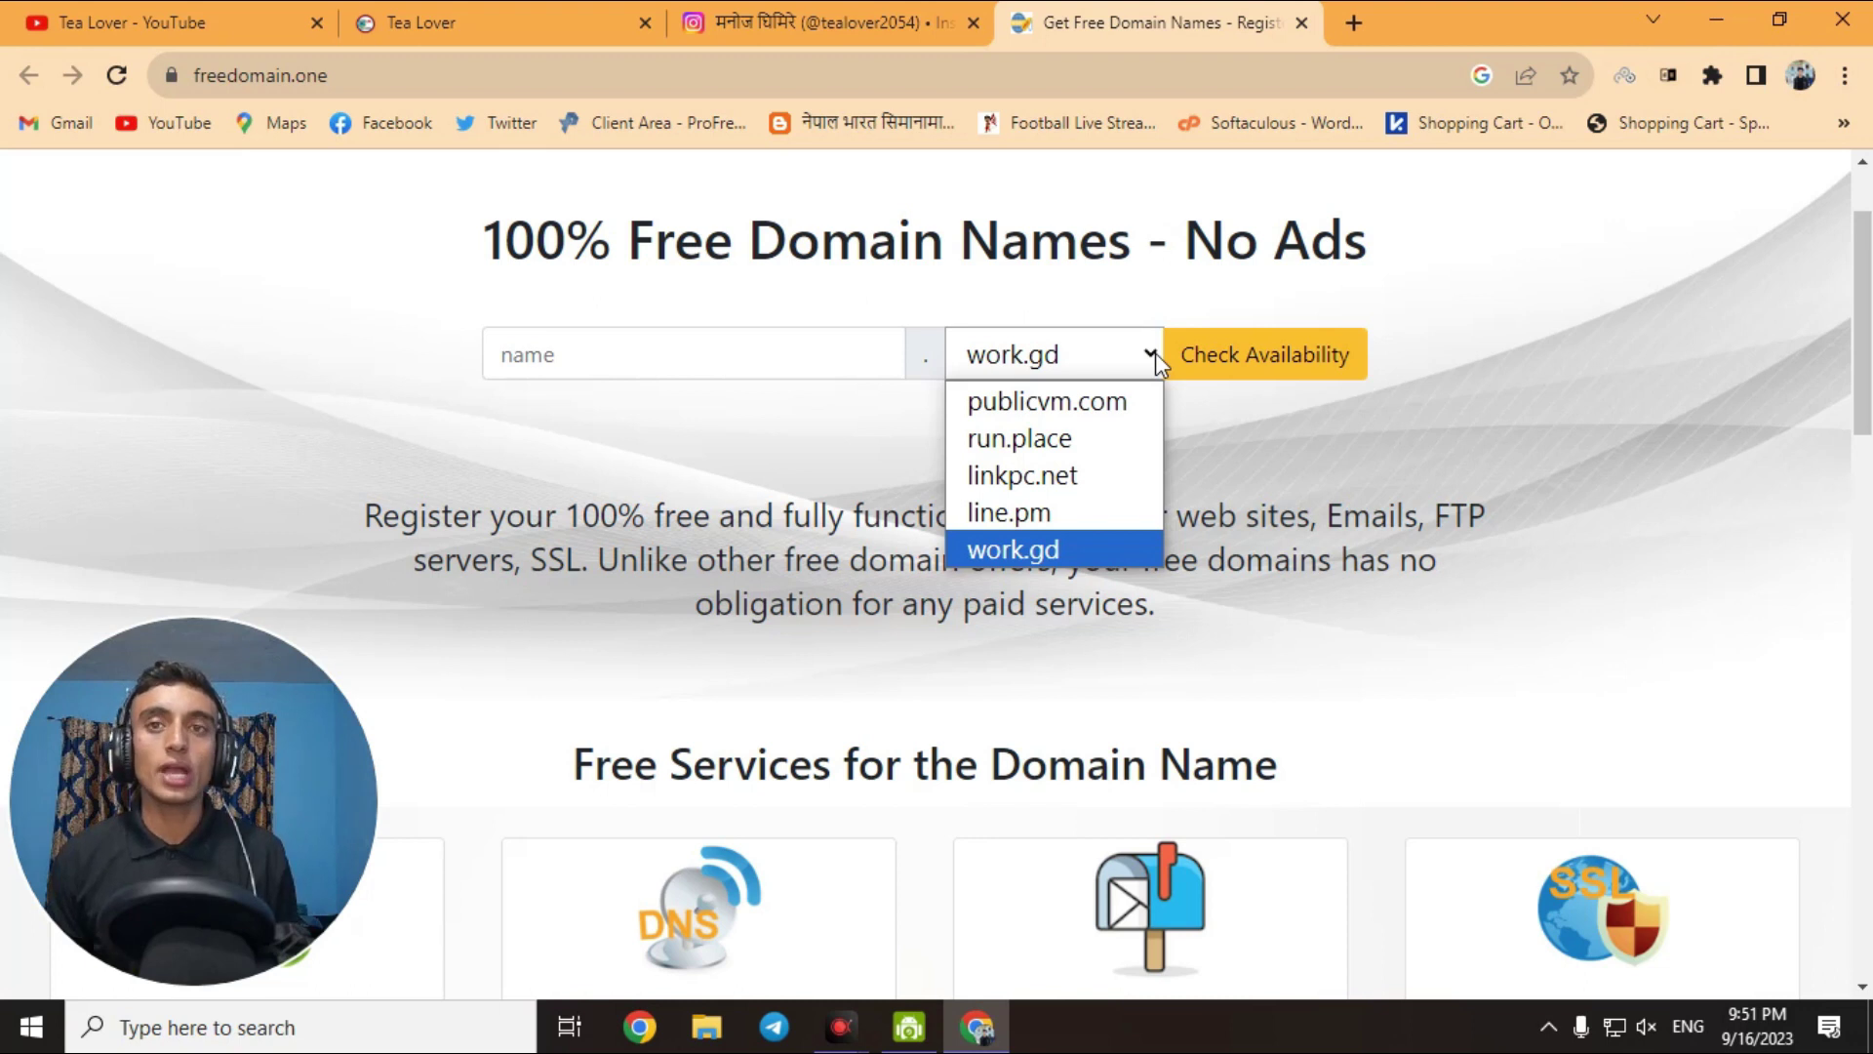
click(1052, 519)
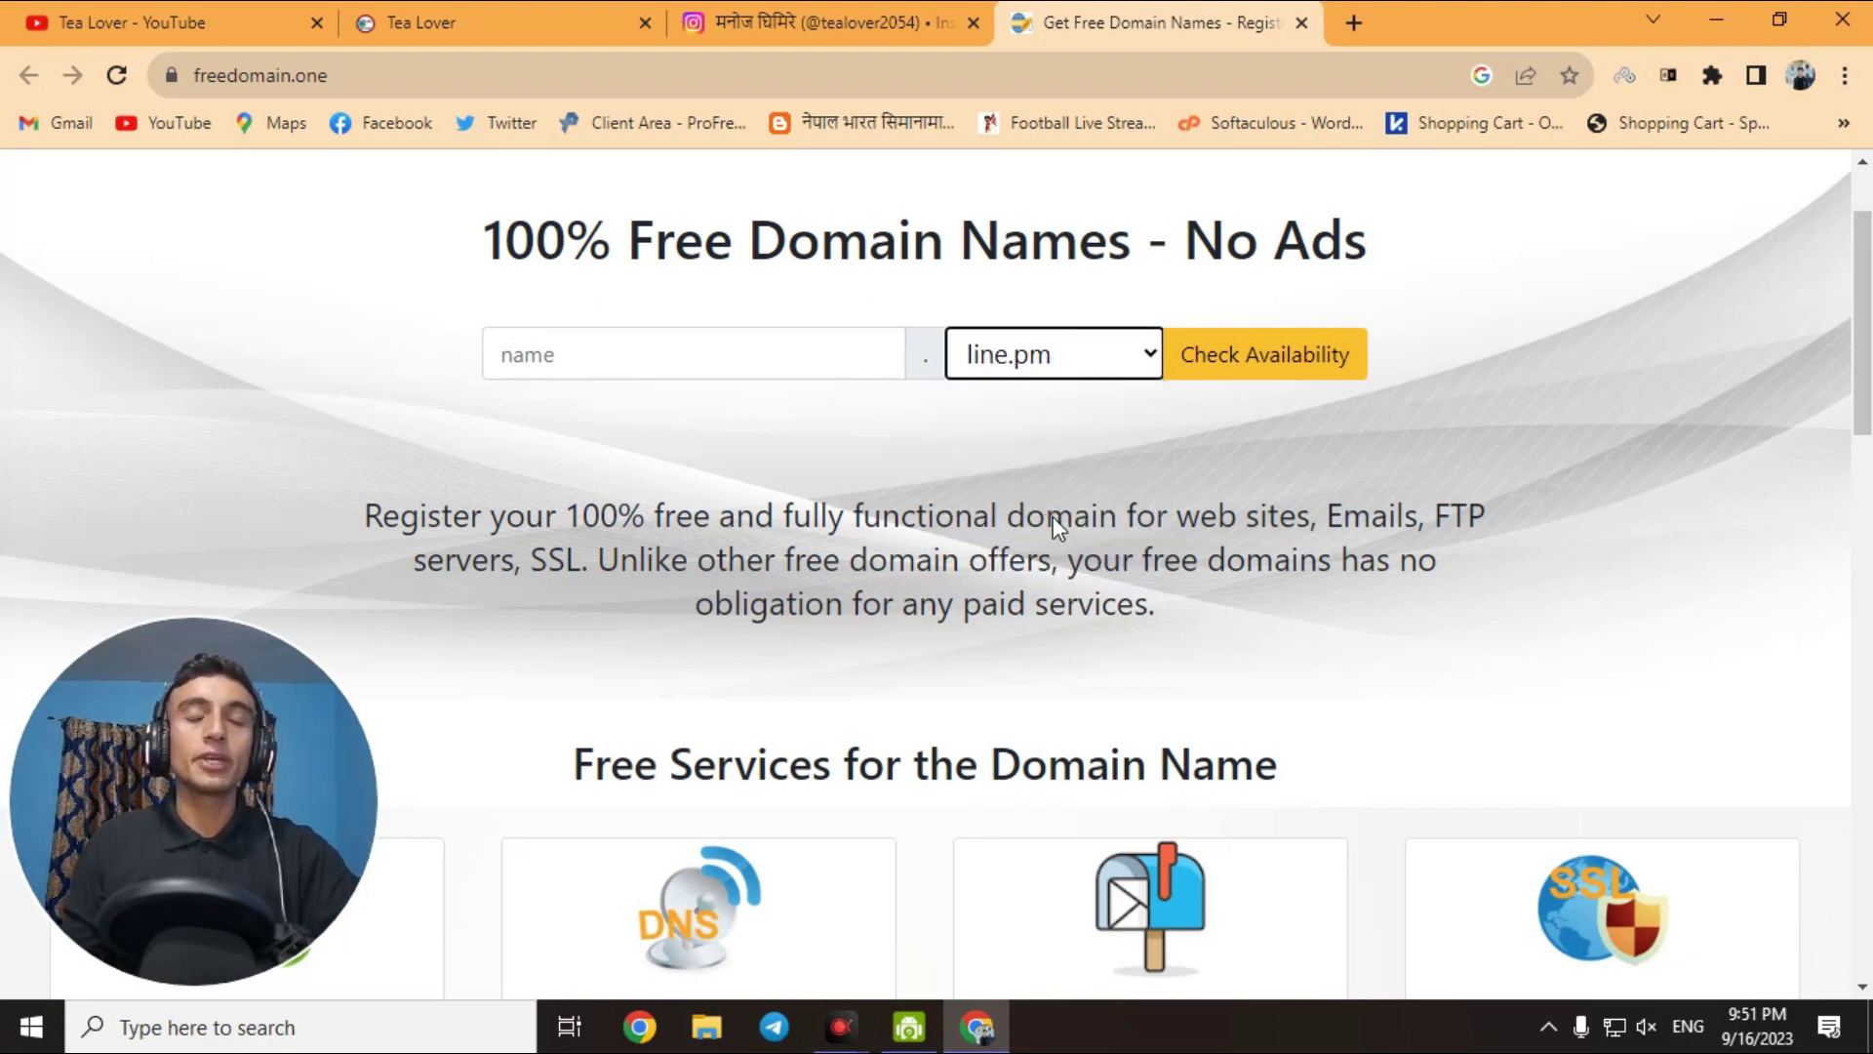
click(766, 349)
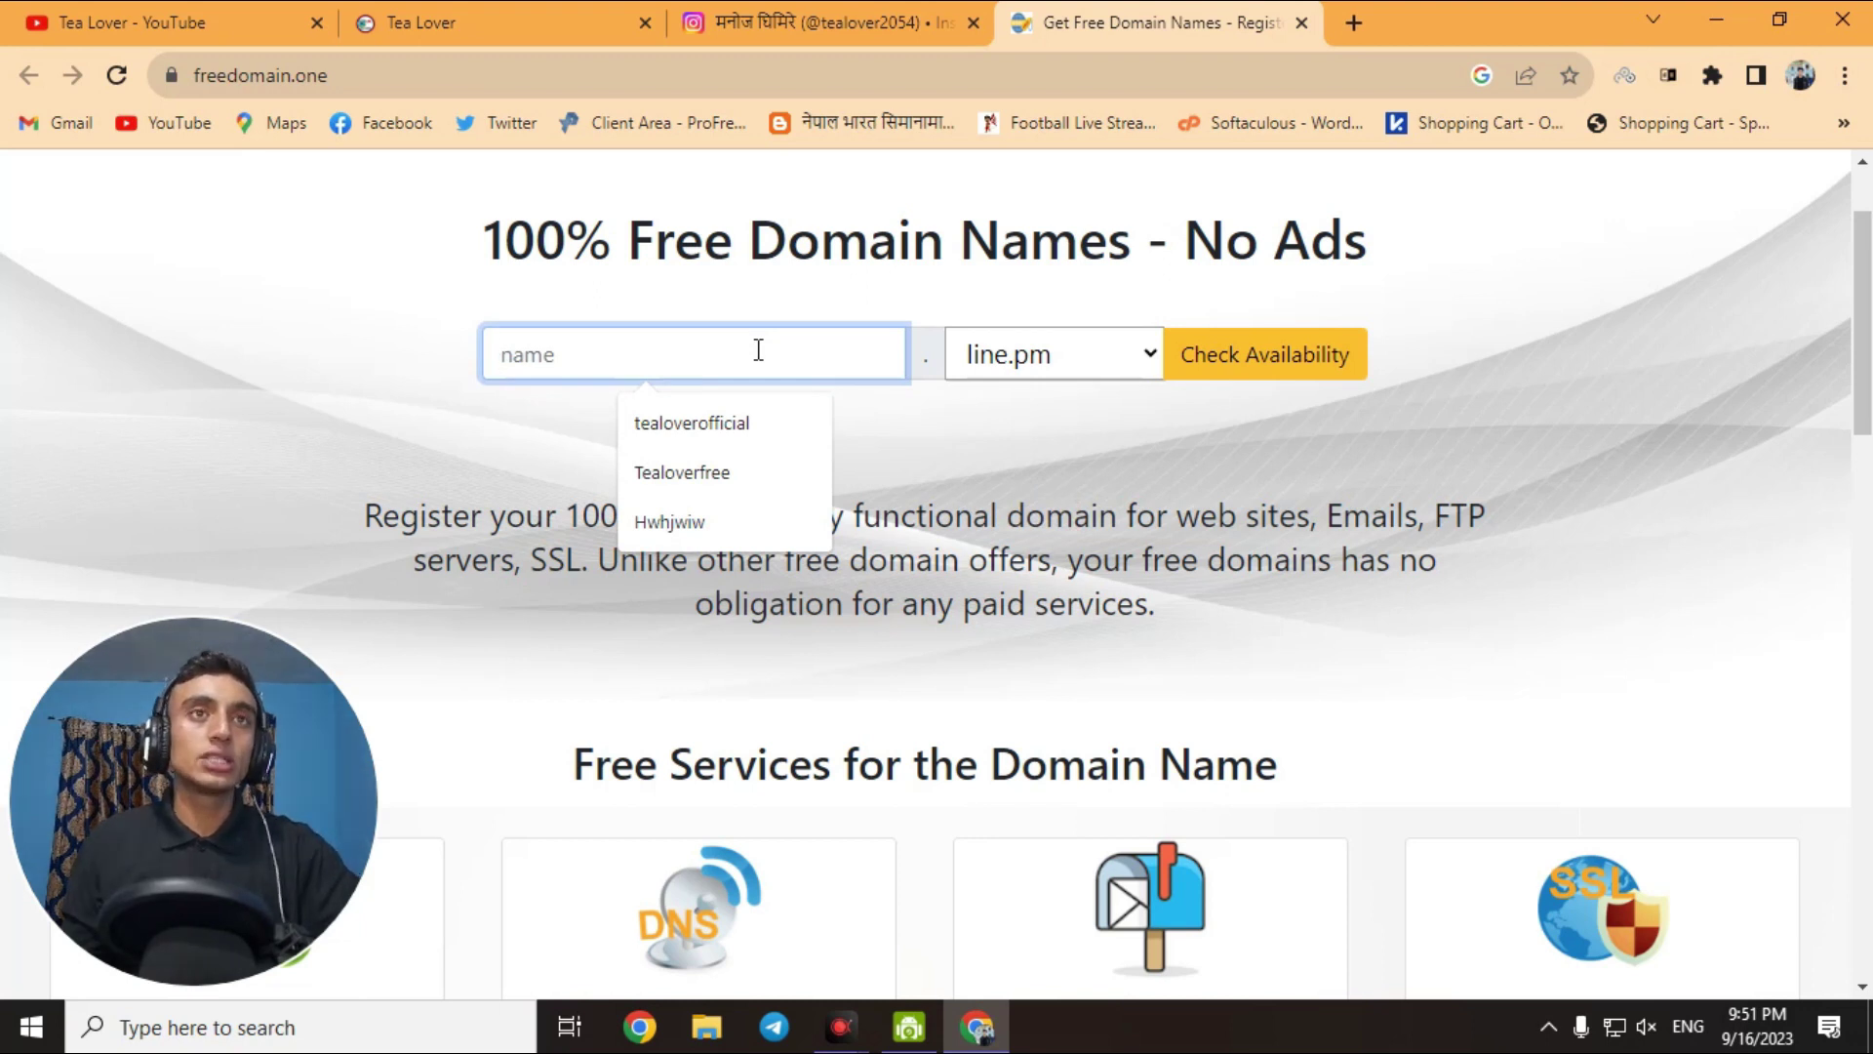
click(761, 419)
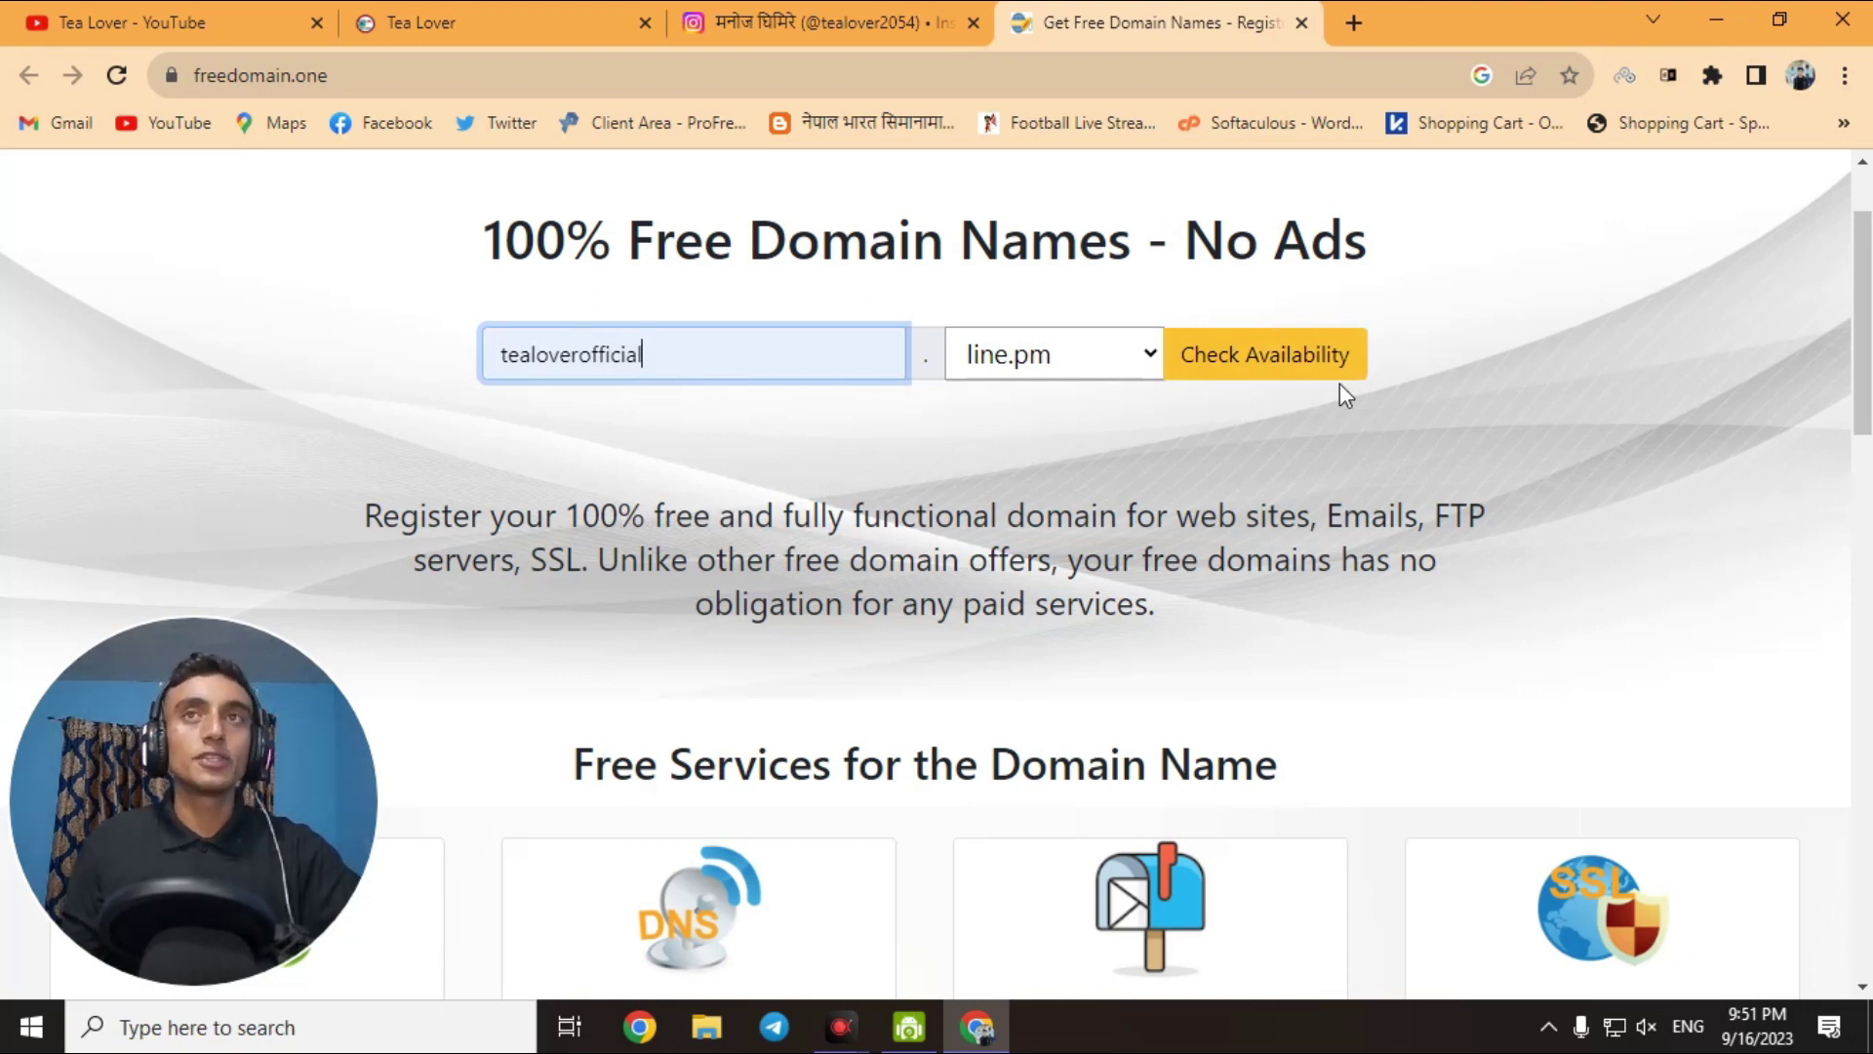
click(1291, 386)
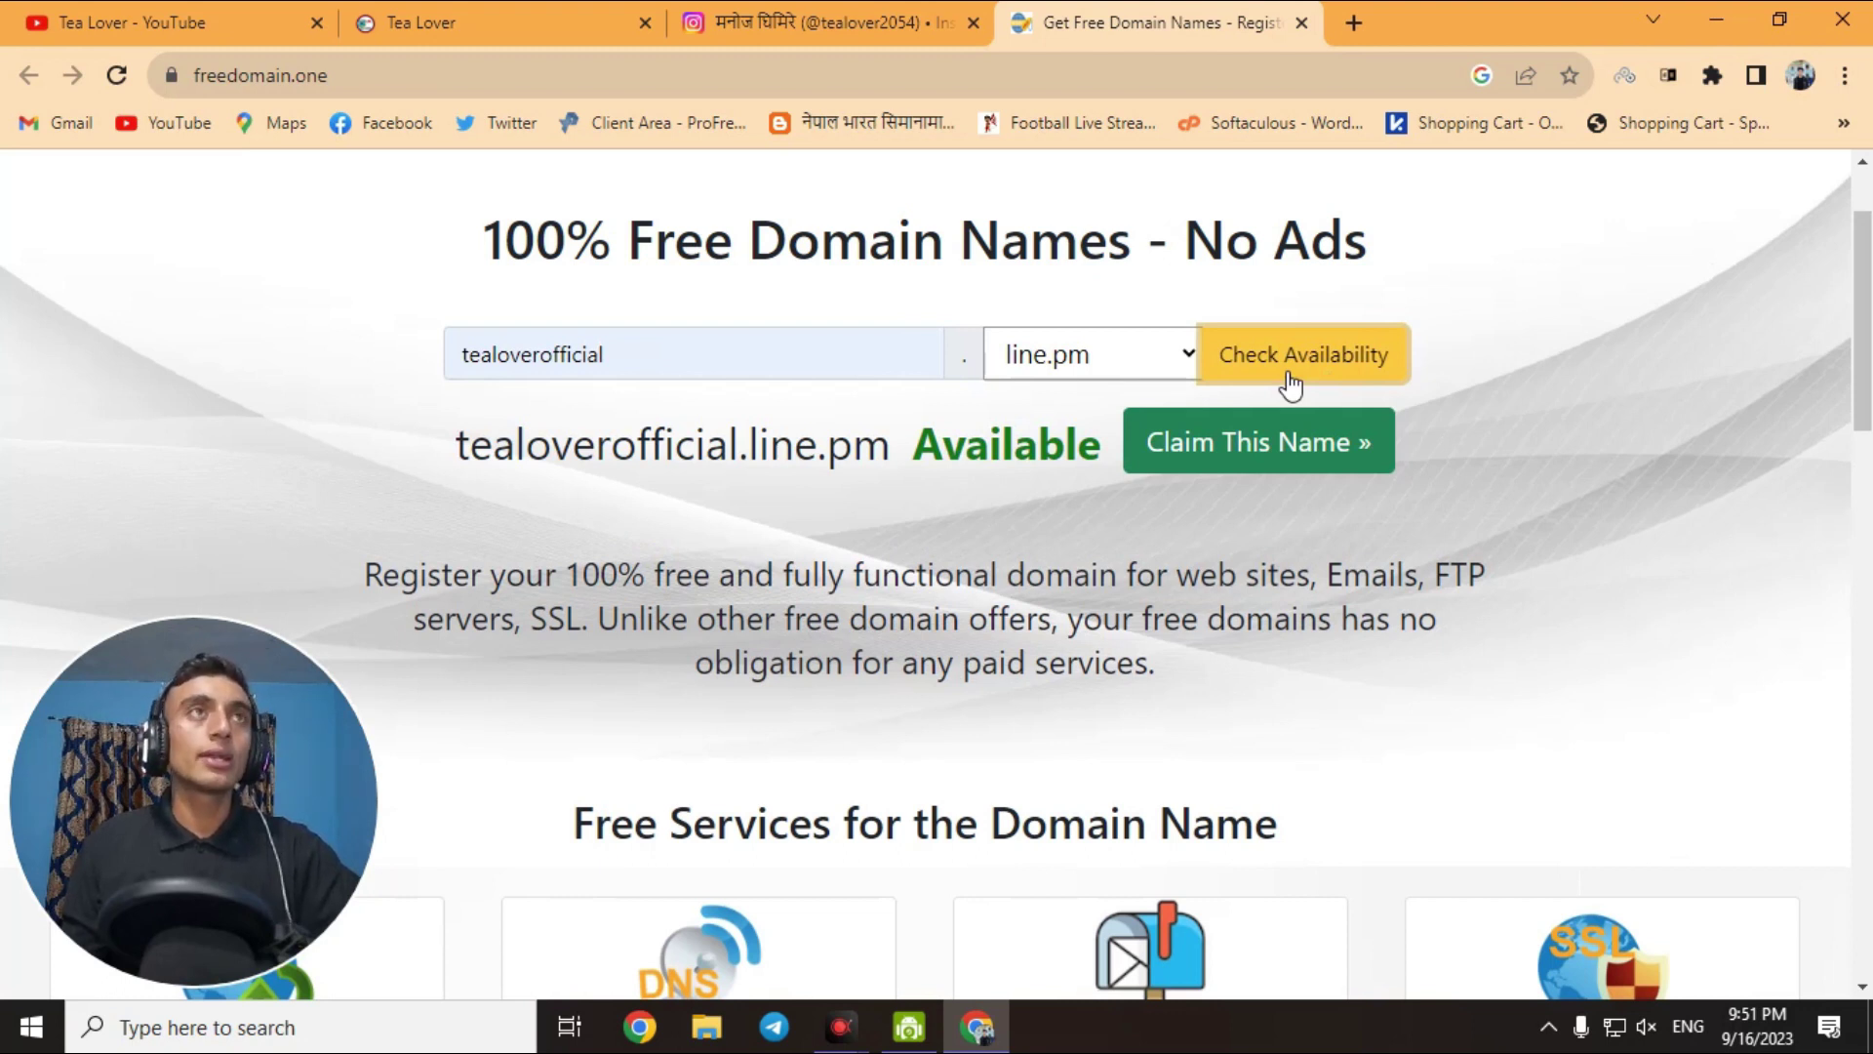
Claim the tealoverofficial.line.pm name and submit the sign-up form for a new account
click(1252, 457)
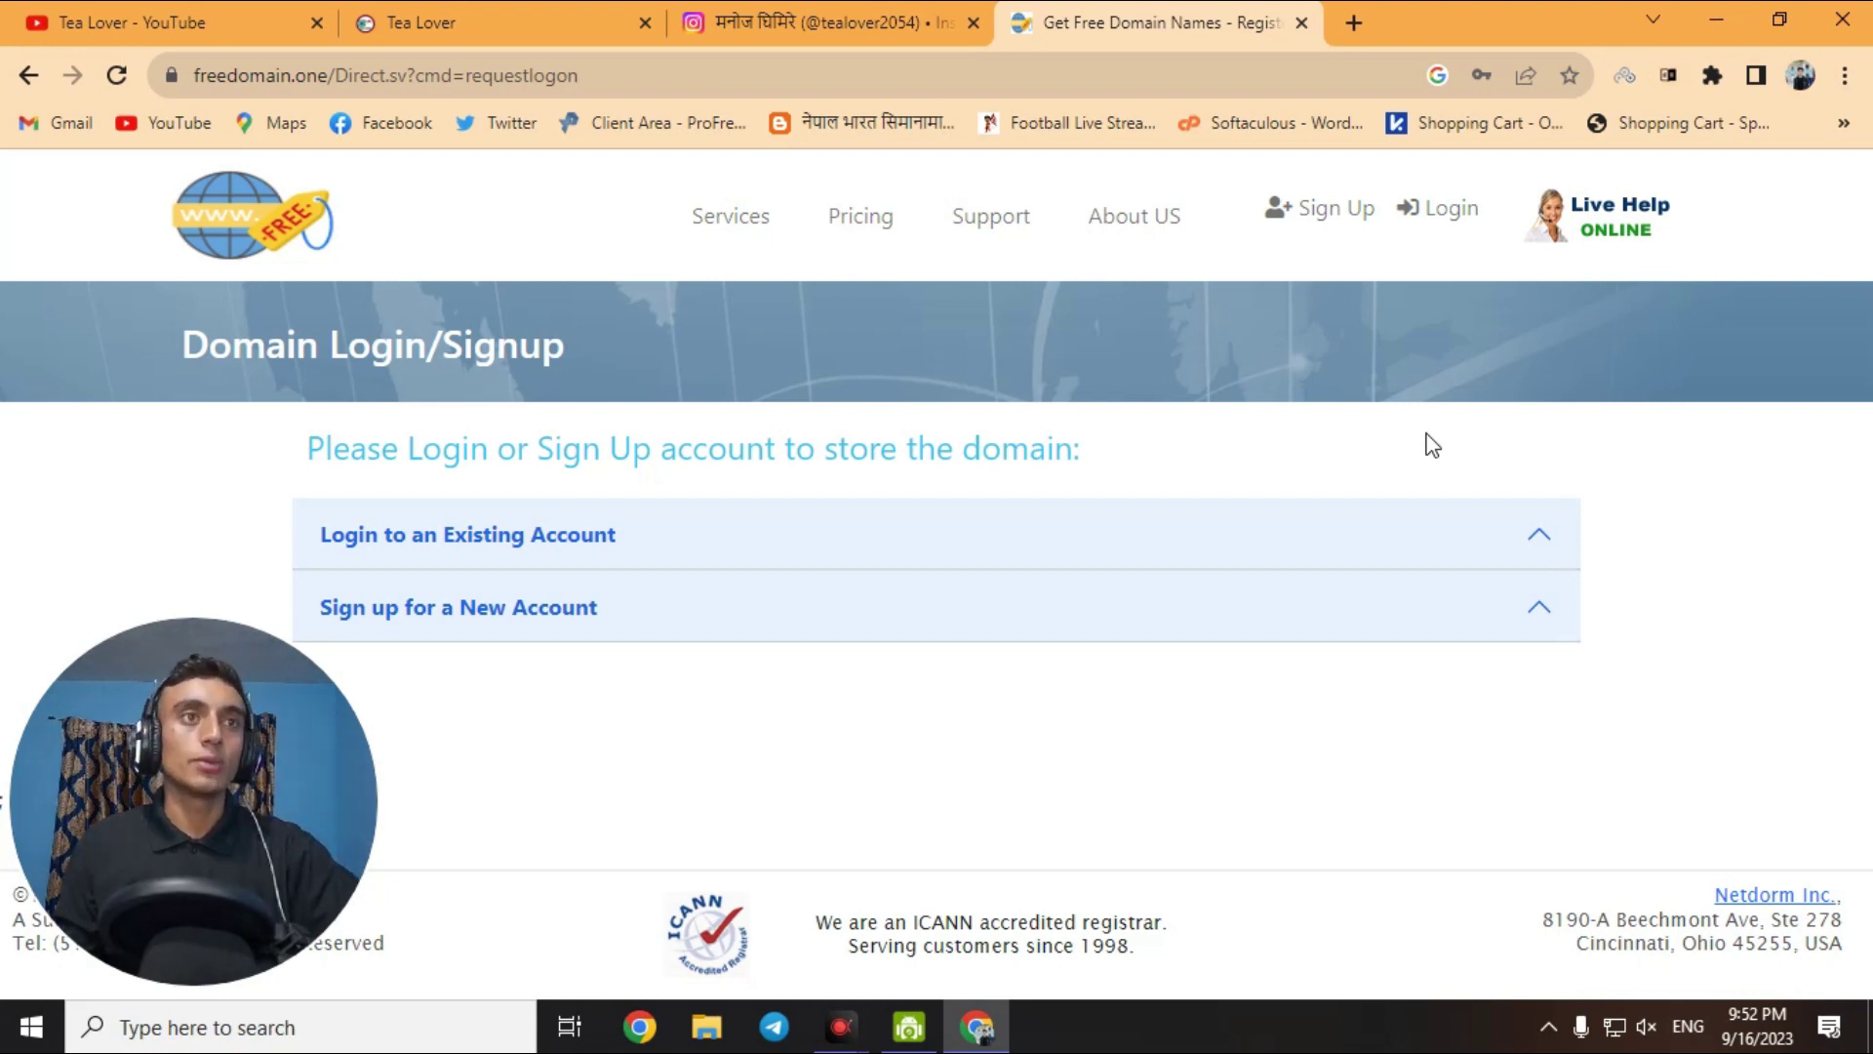
click(1187, 624)
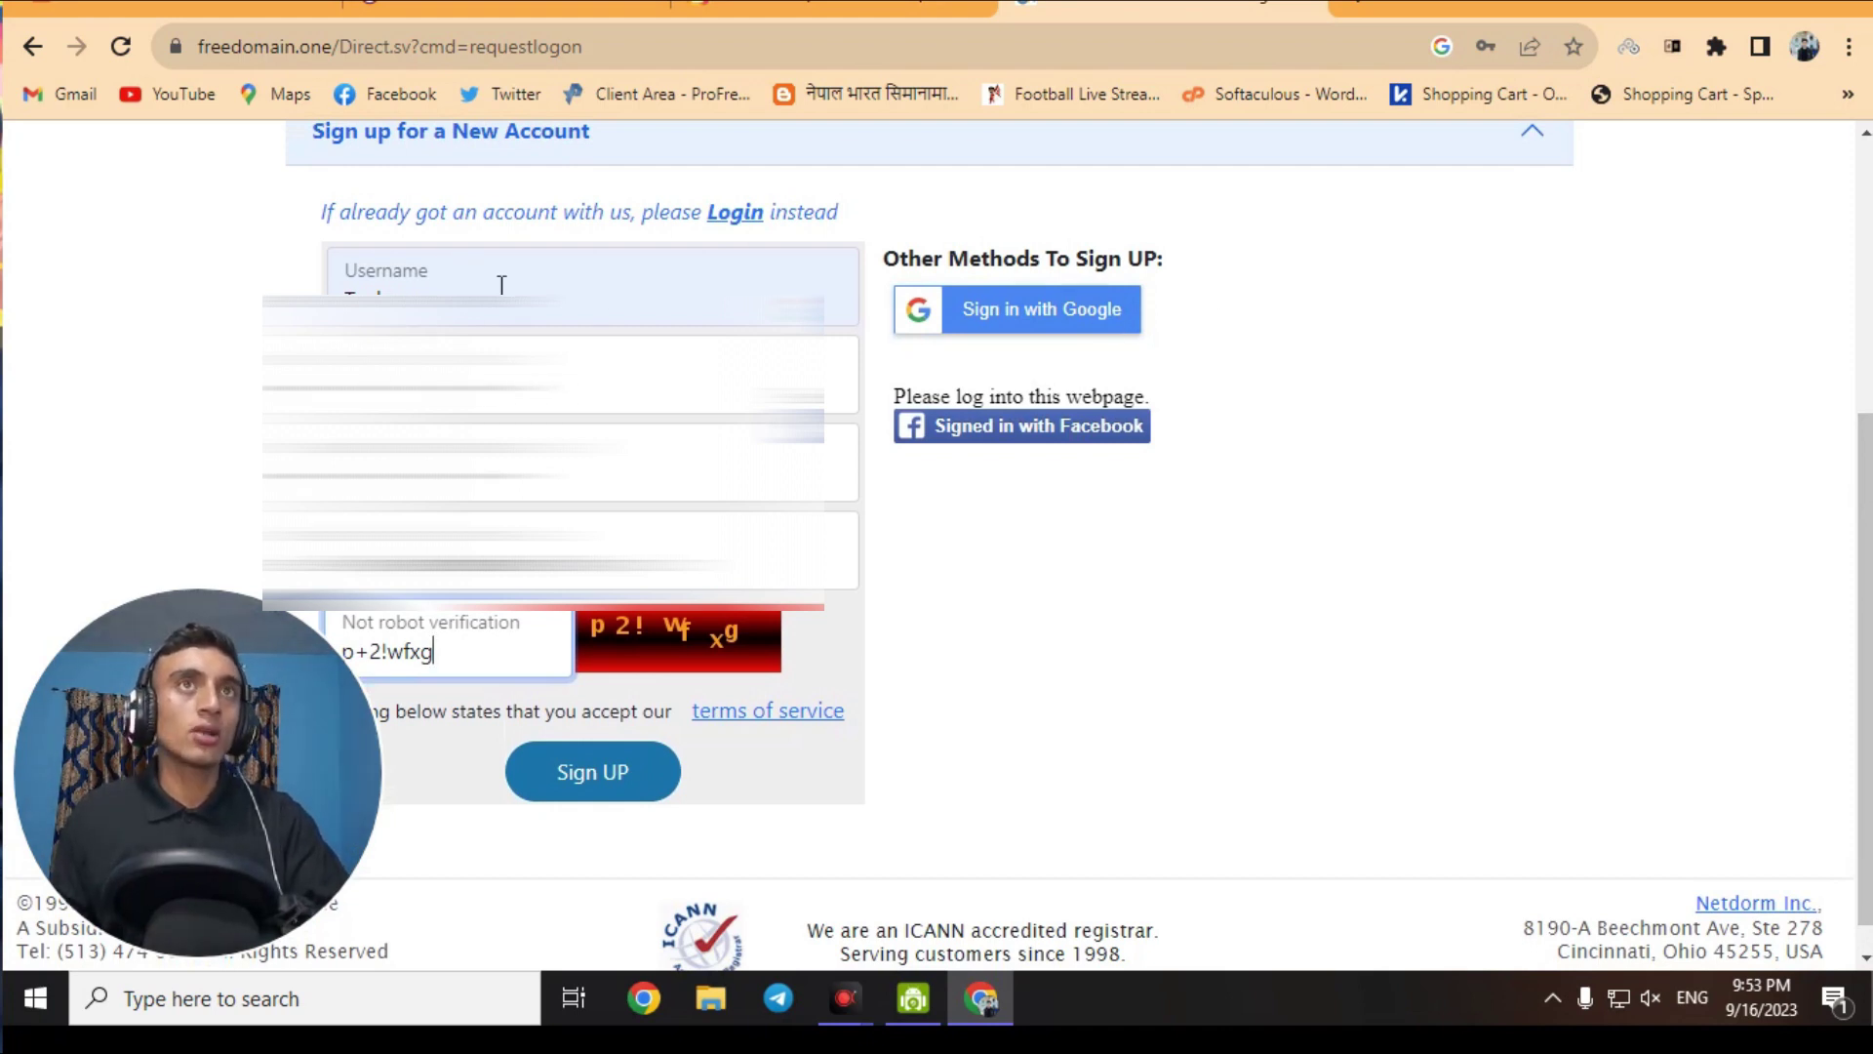
click(607, 766)
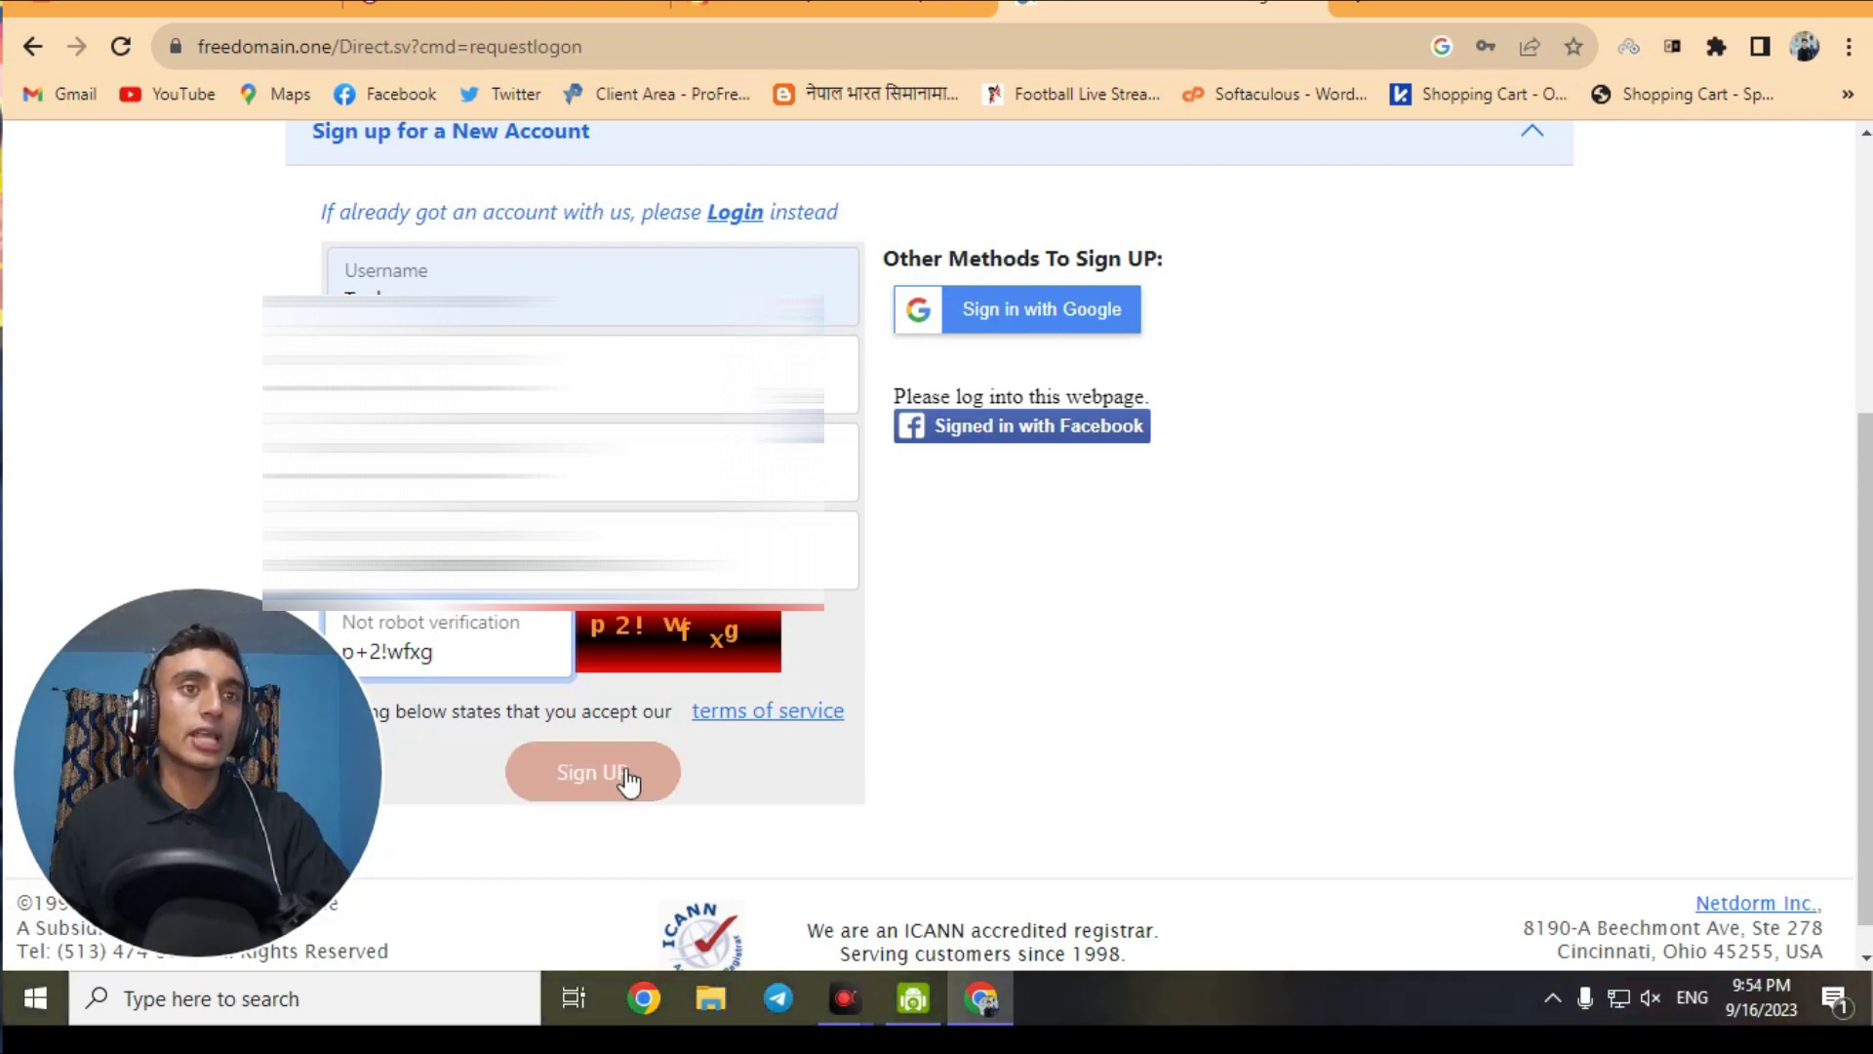
click(628, 777)
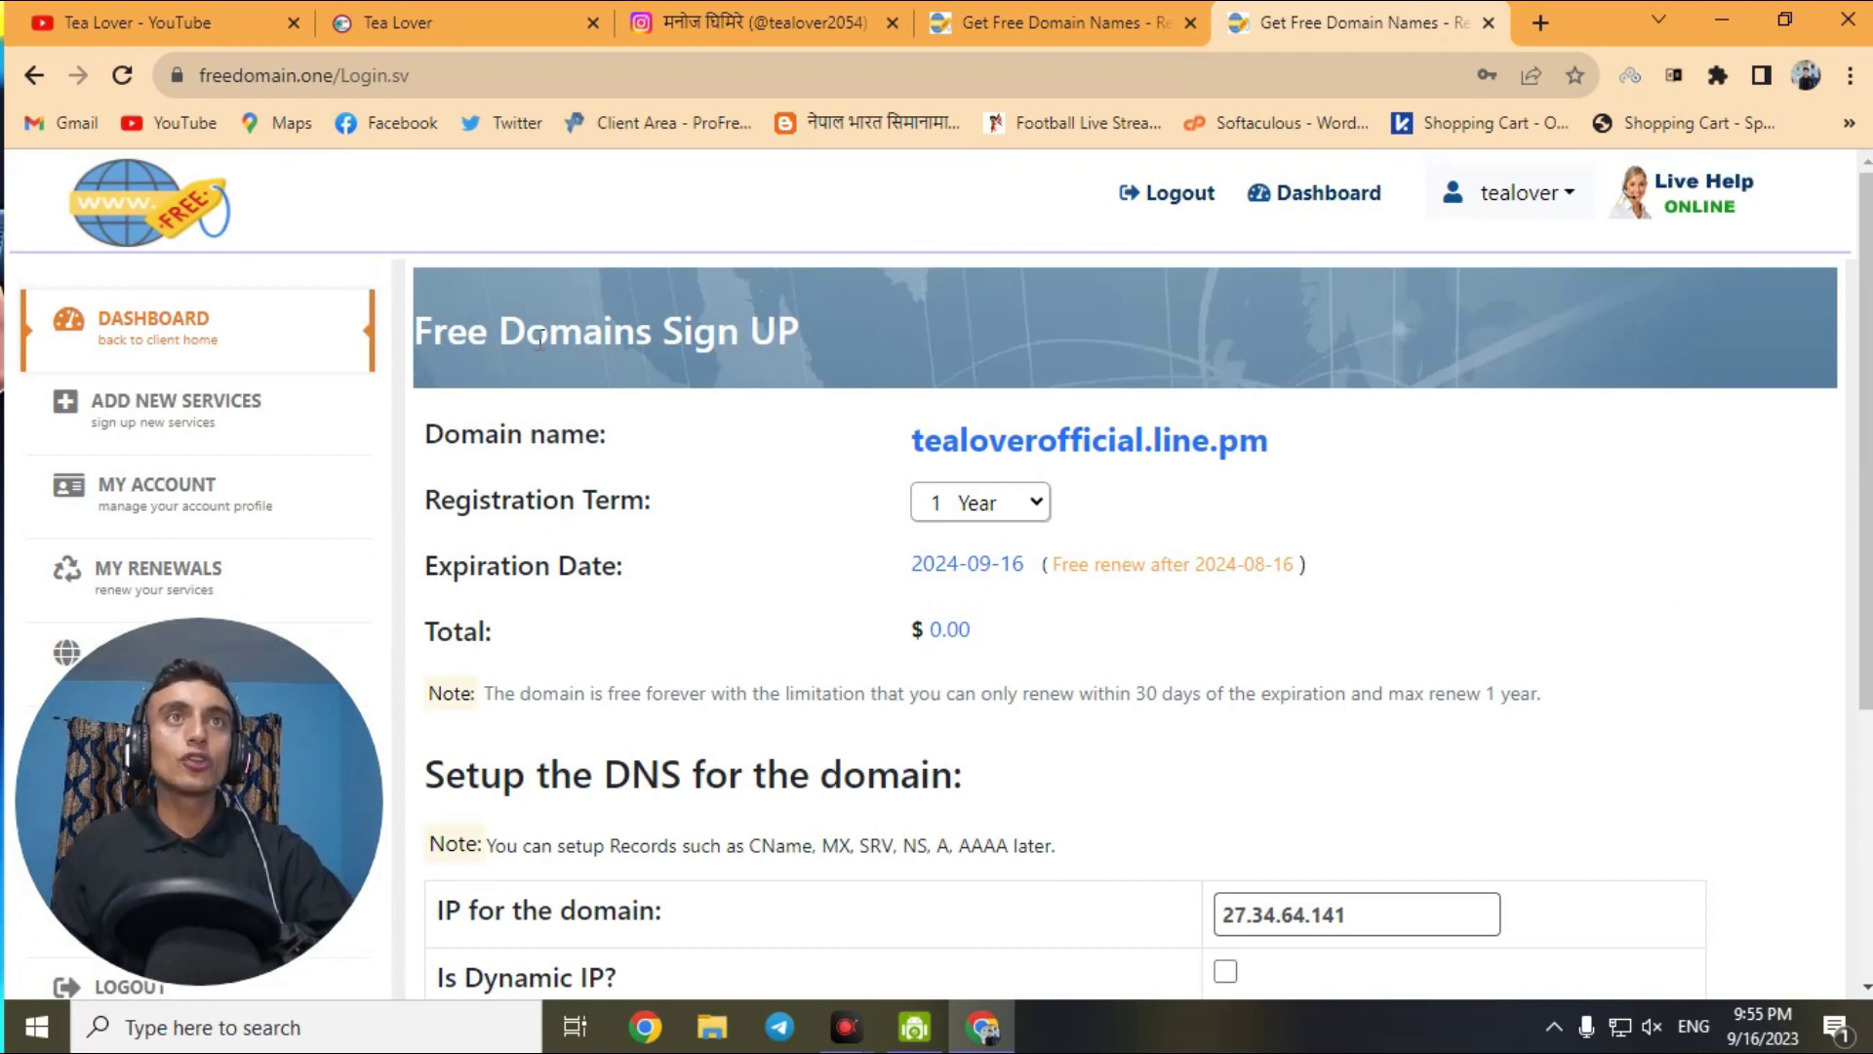
Review the domain name, the available registration terms and the total cost on the free domain sign-up page
double_click(927, 453)
click(881, 447)
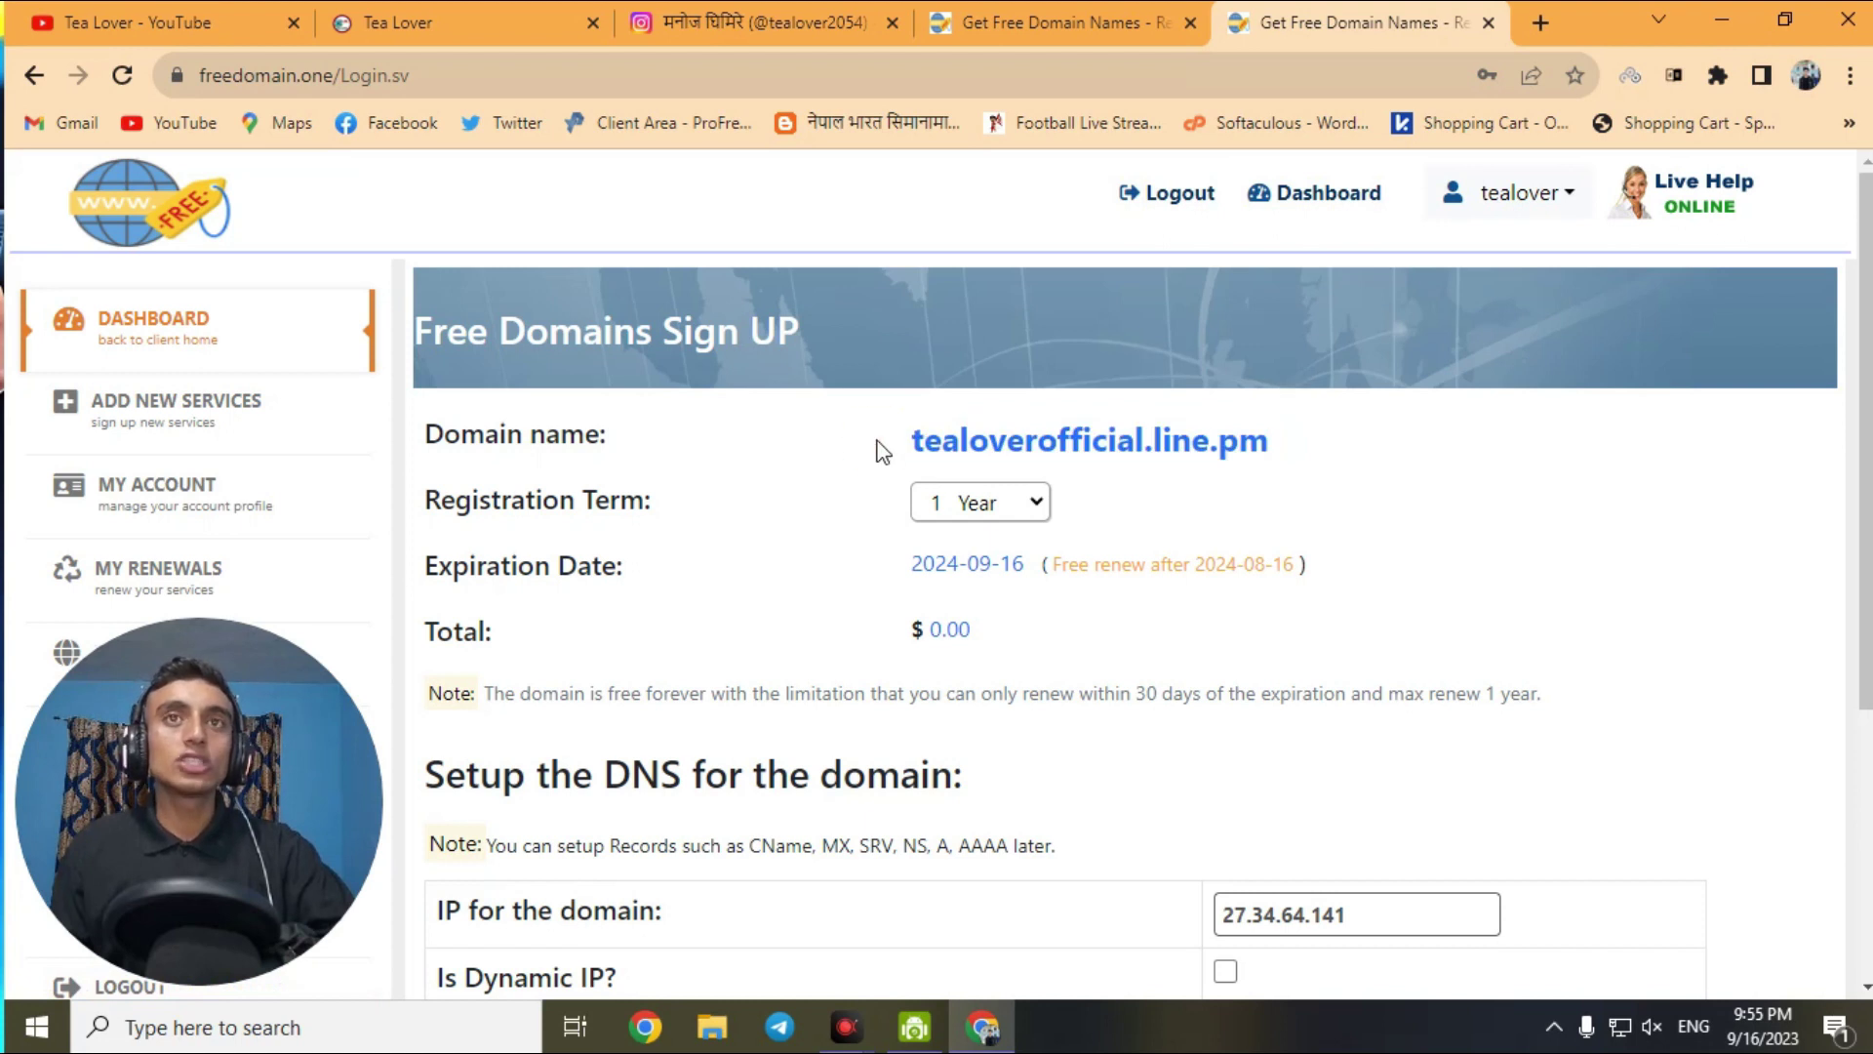
drag(912, 439, 1291, 484)
click(1312, 485)
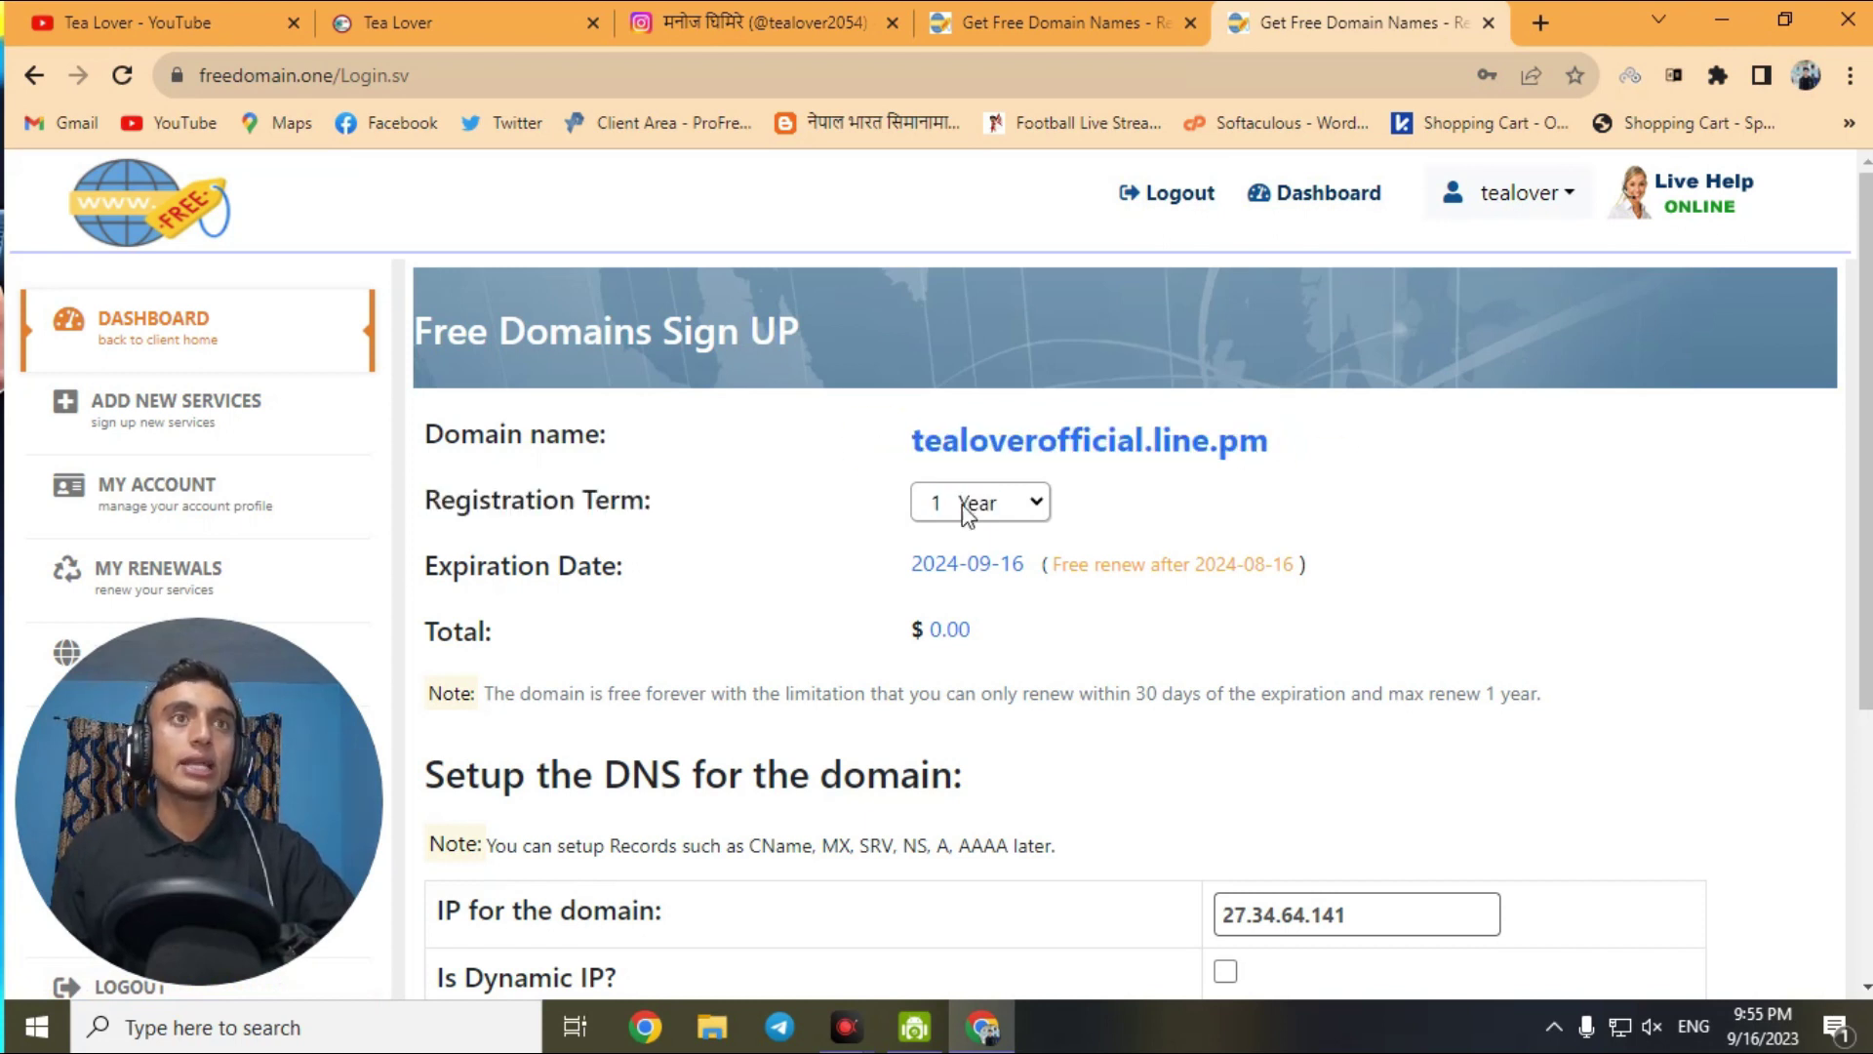
click(1021, 507)
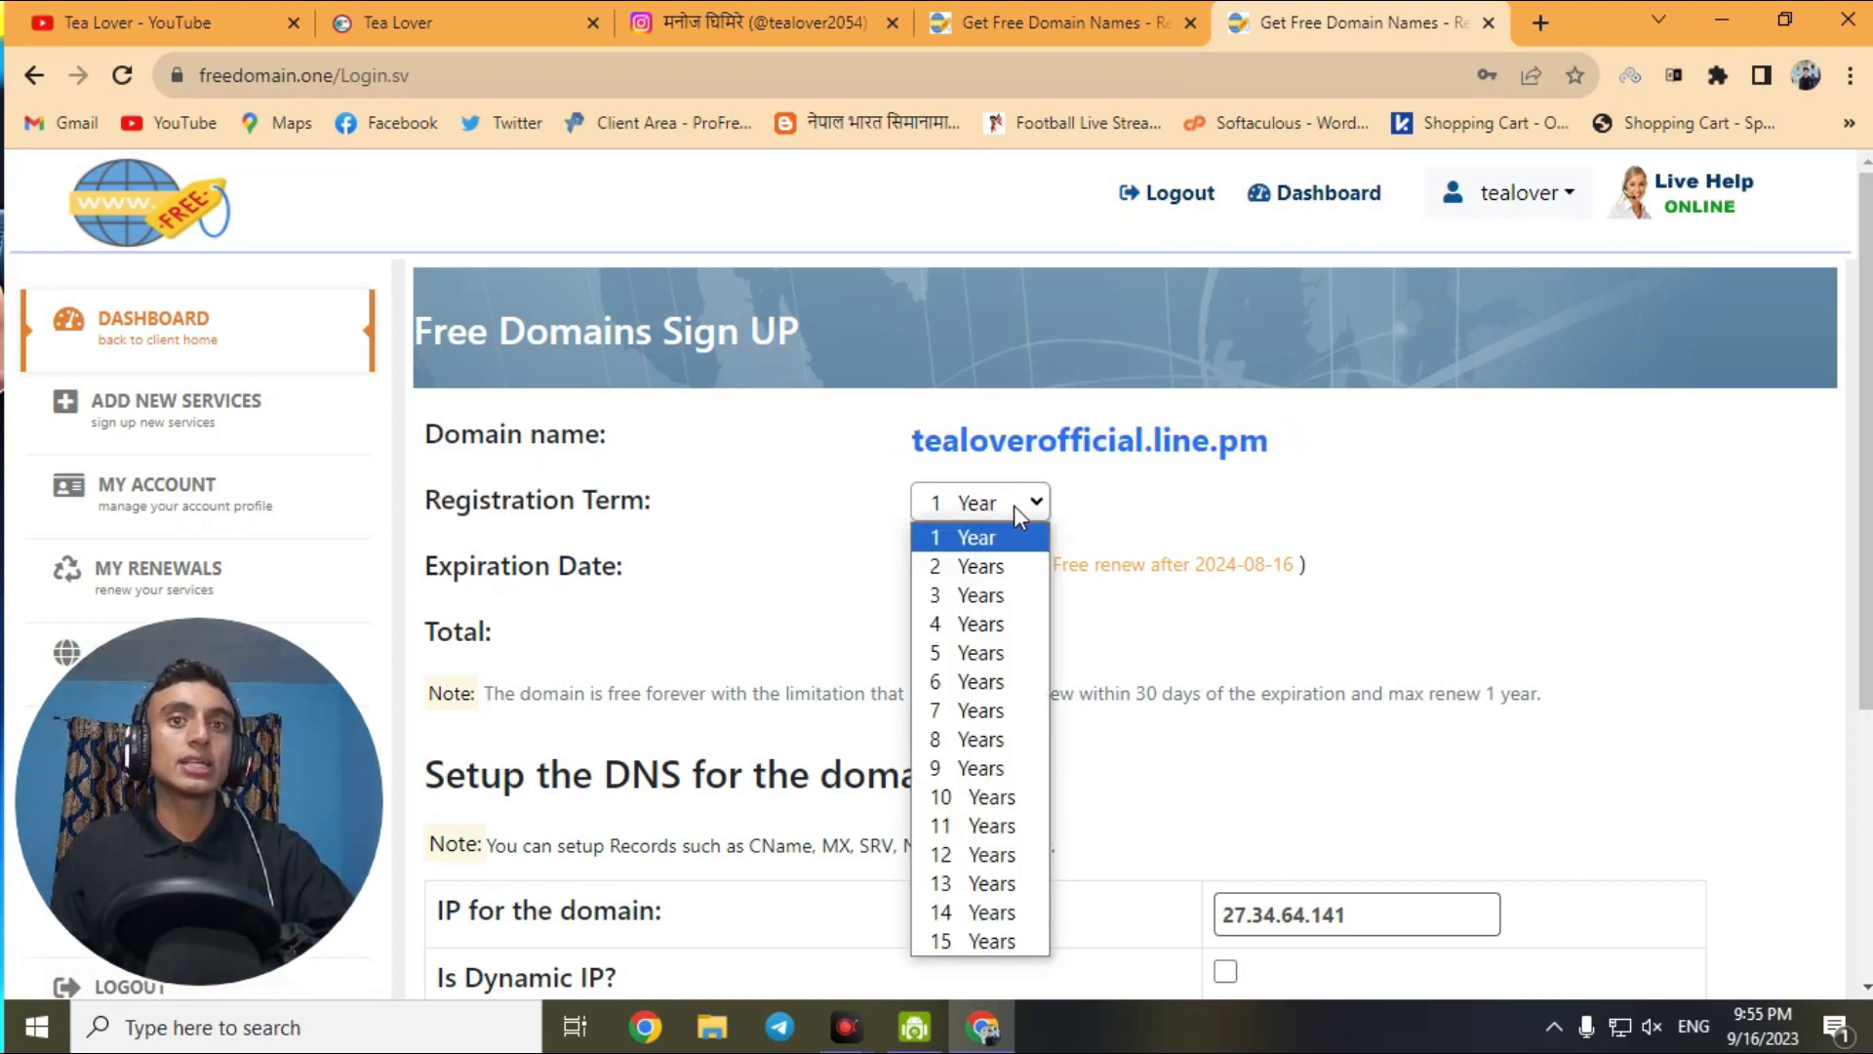
click(787, 503)
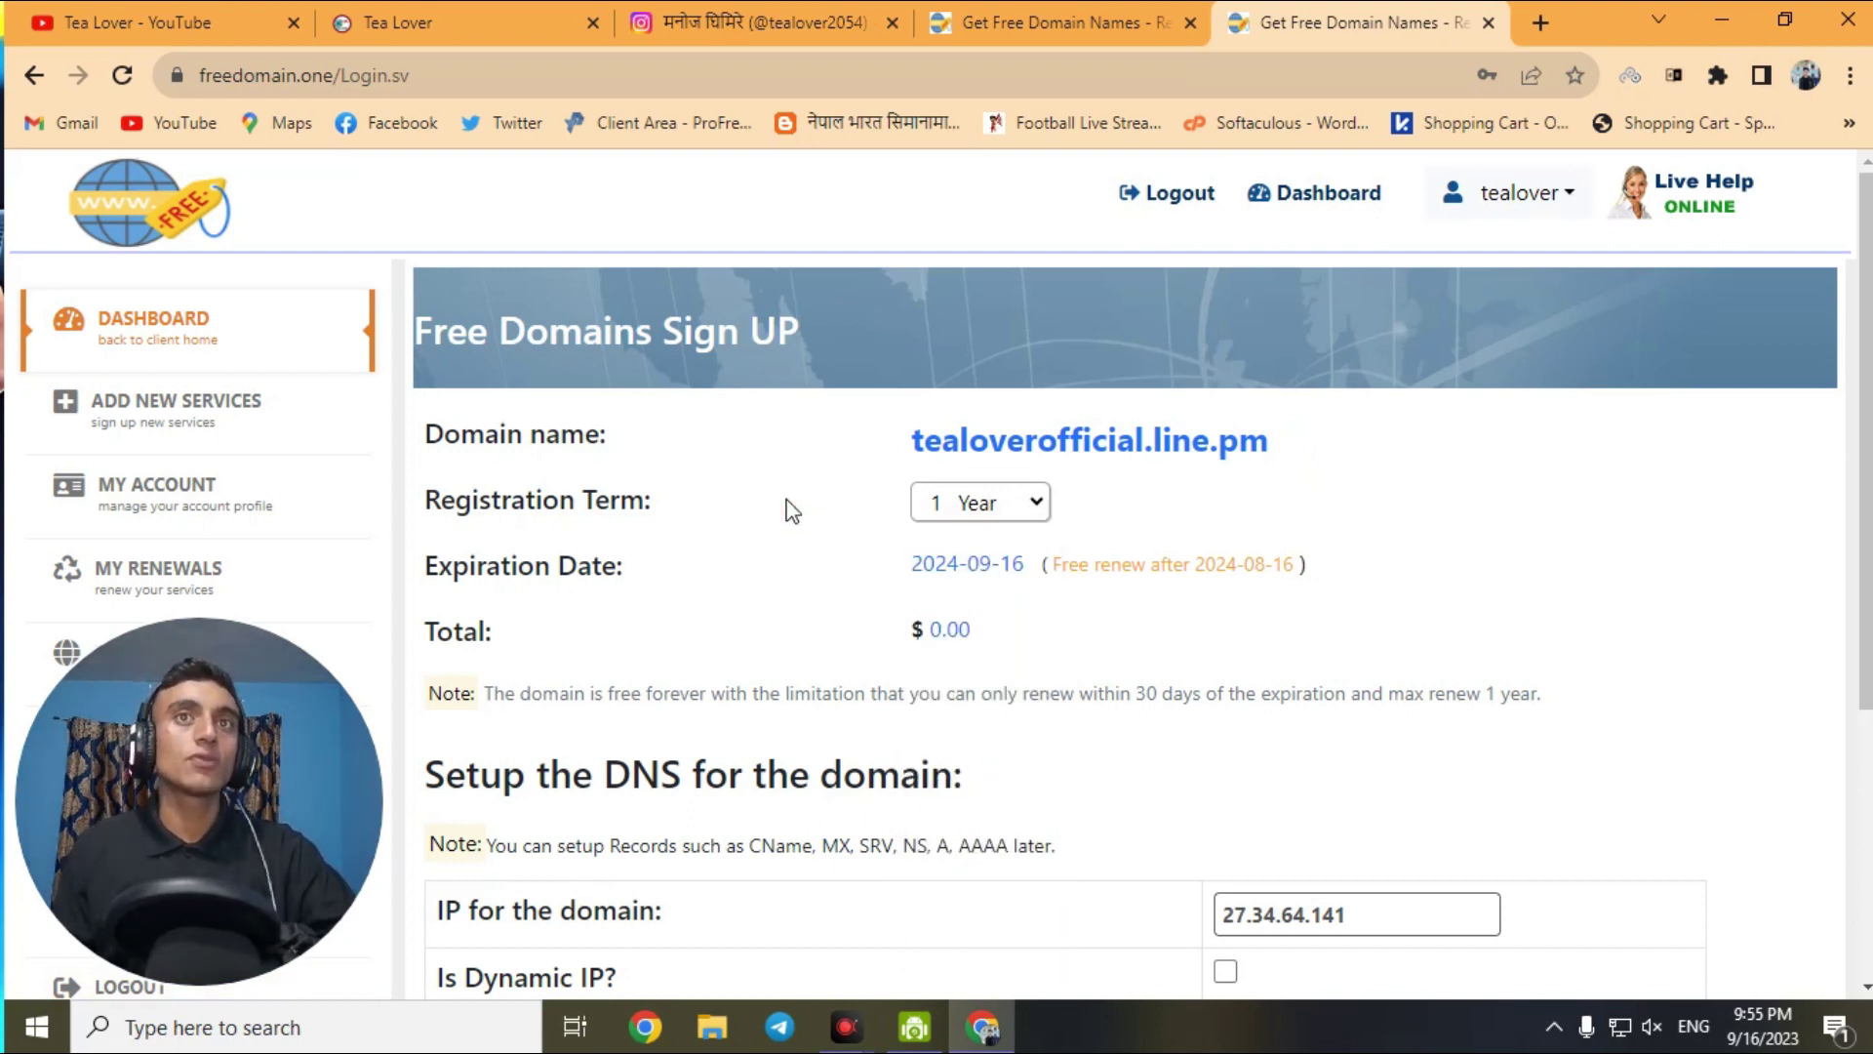
drag(878, 630, 975, 632)
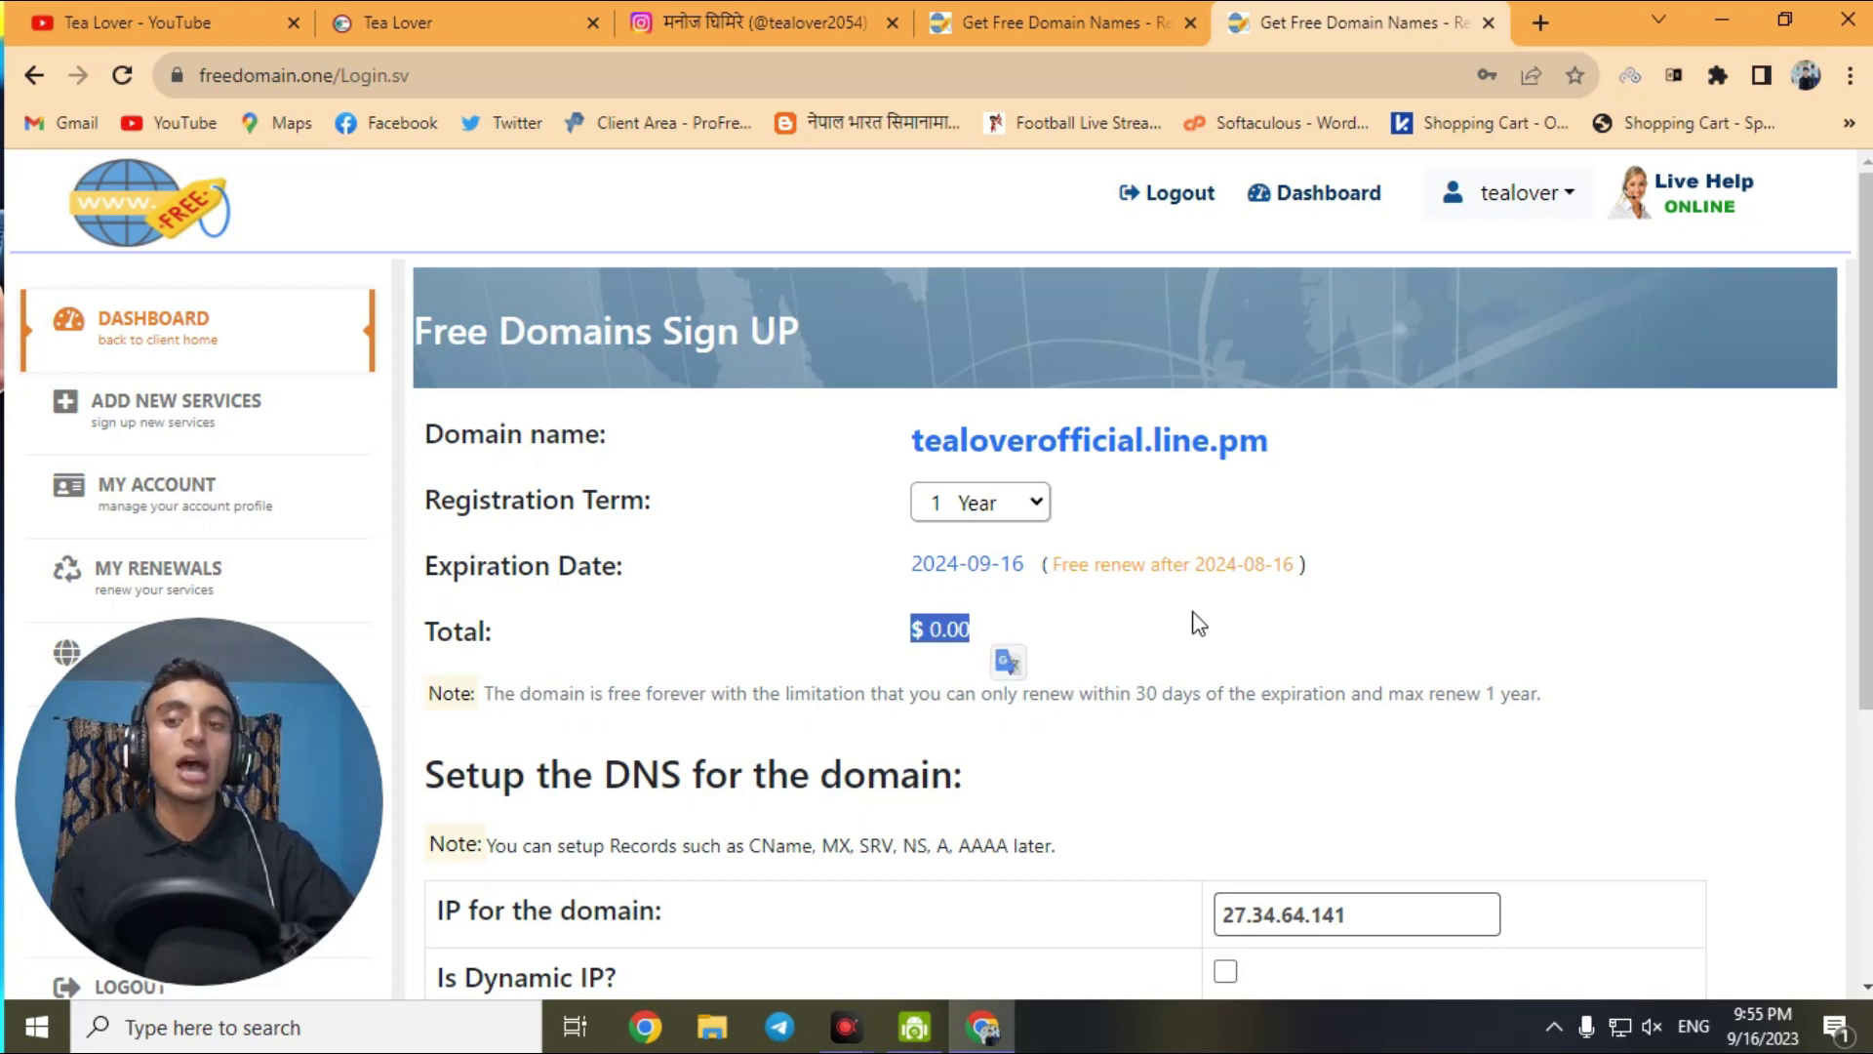
Sign up for the domain and set up its DNS with the prefilled IP address, leaving dynamic IP off
scroll(1303, 601, down, 4)
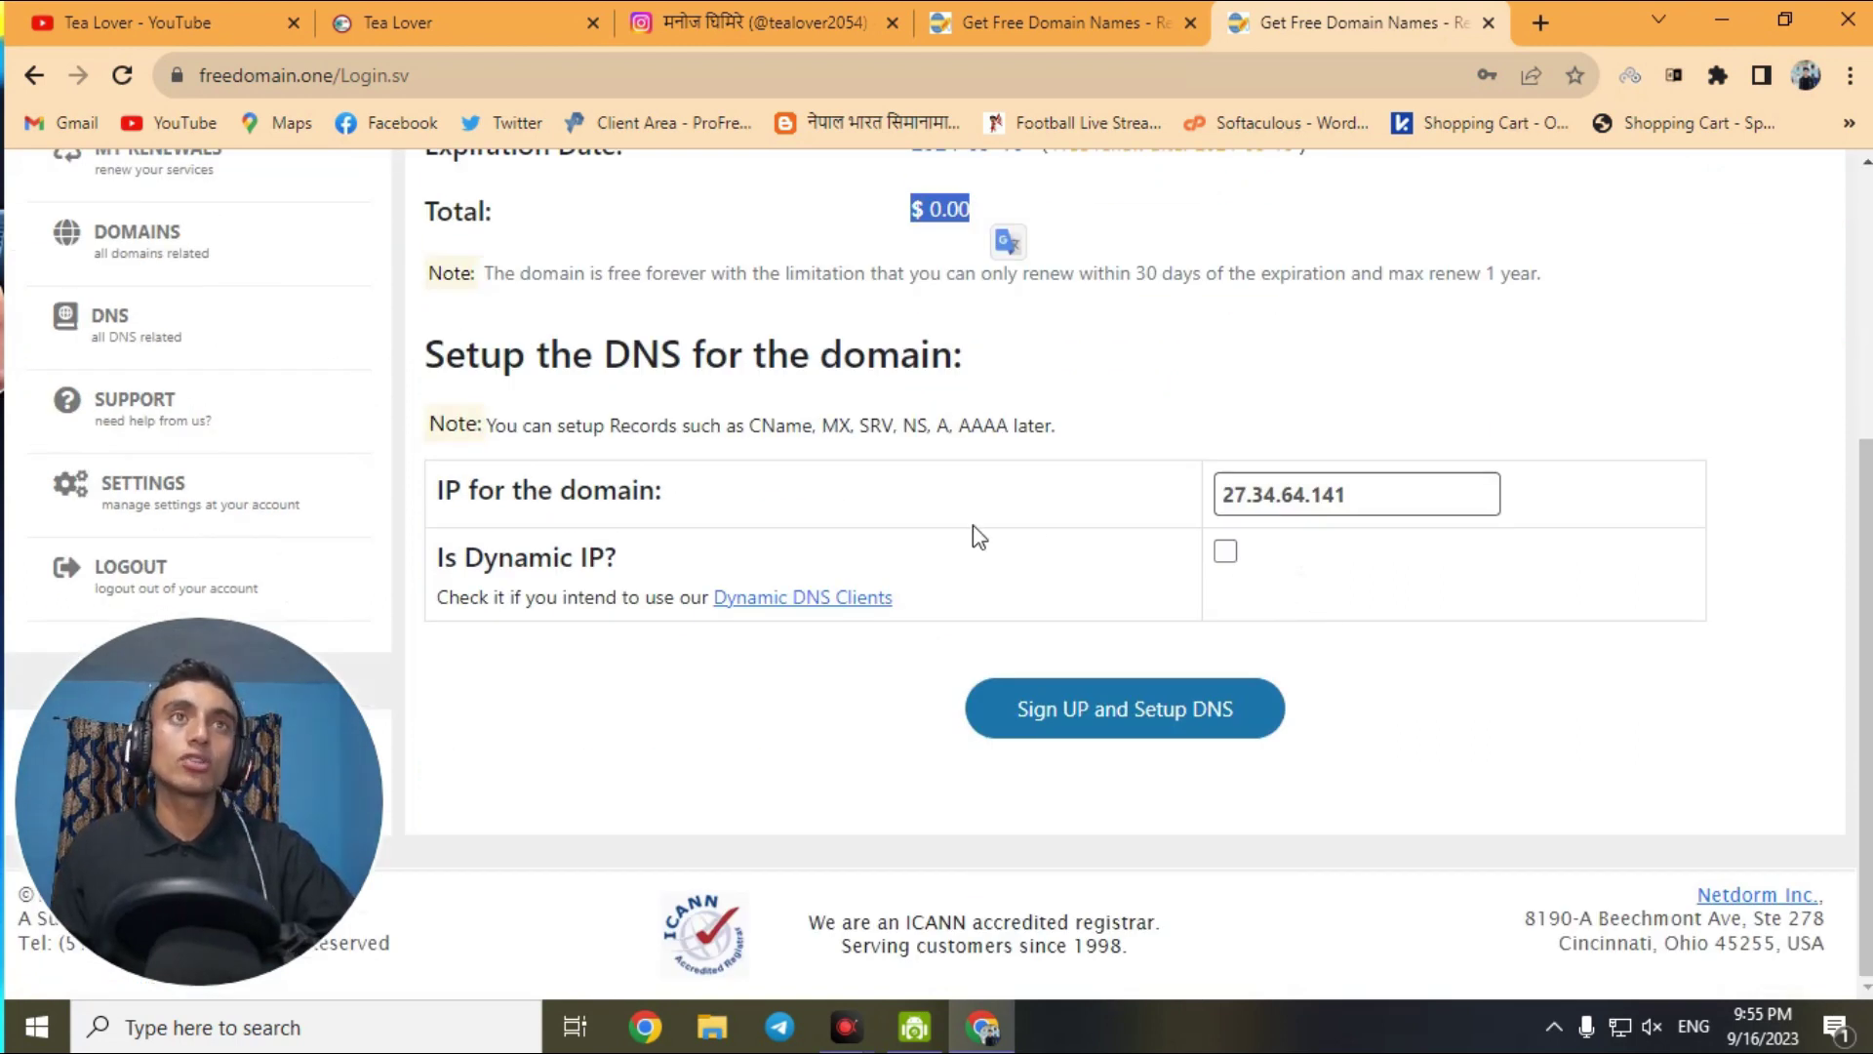
click(895, 491)
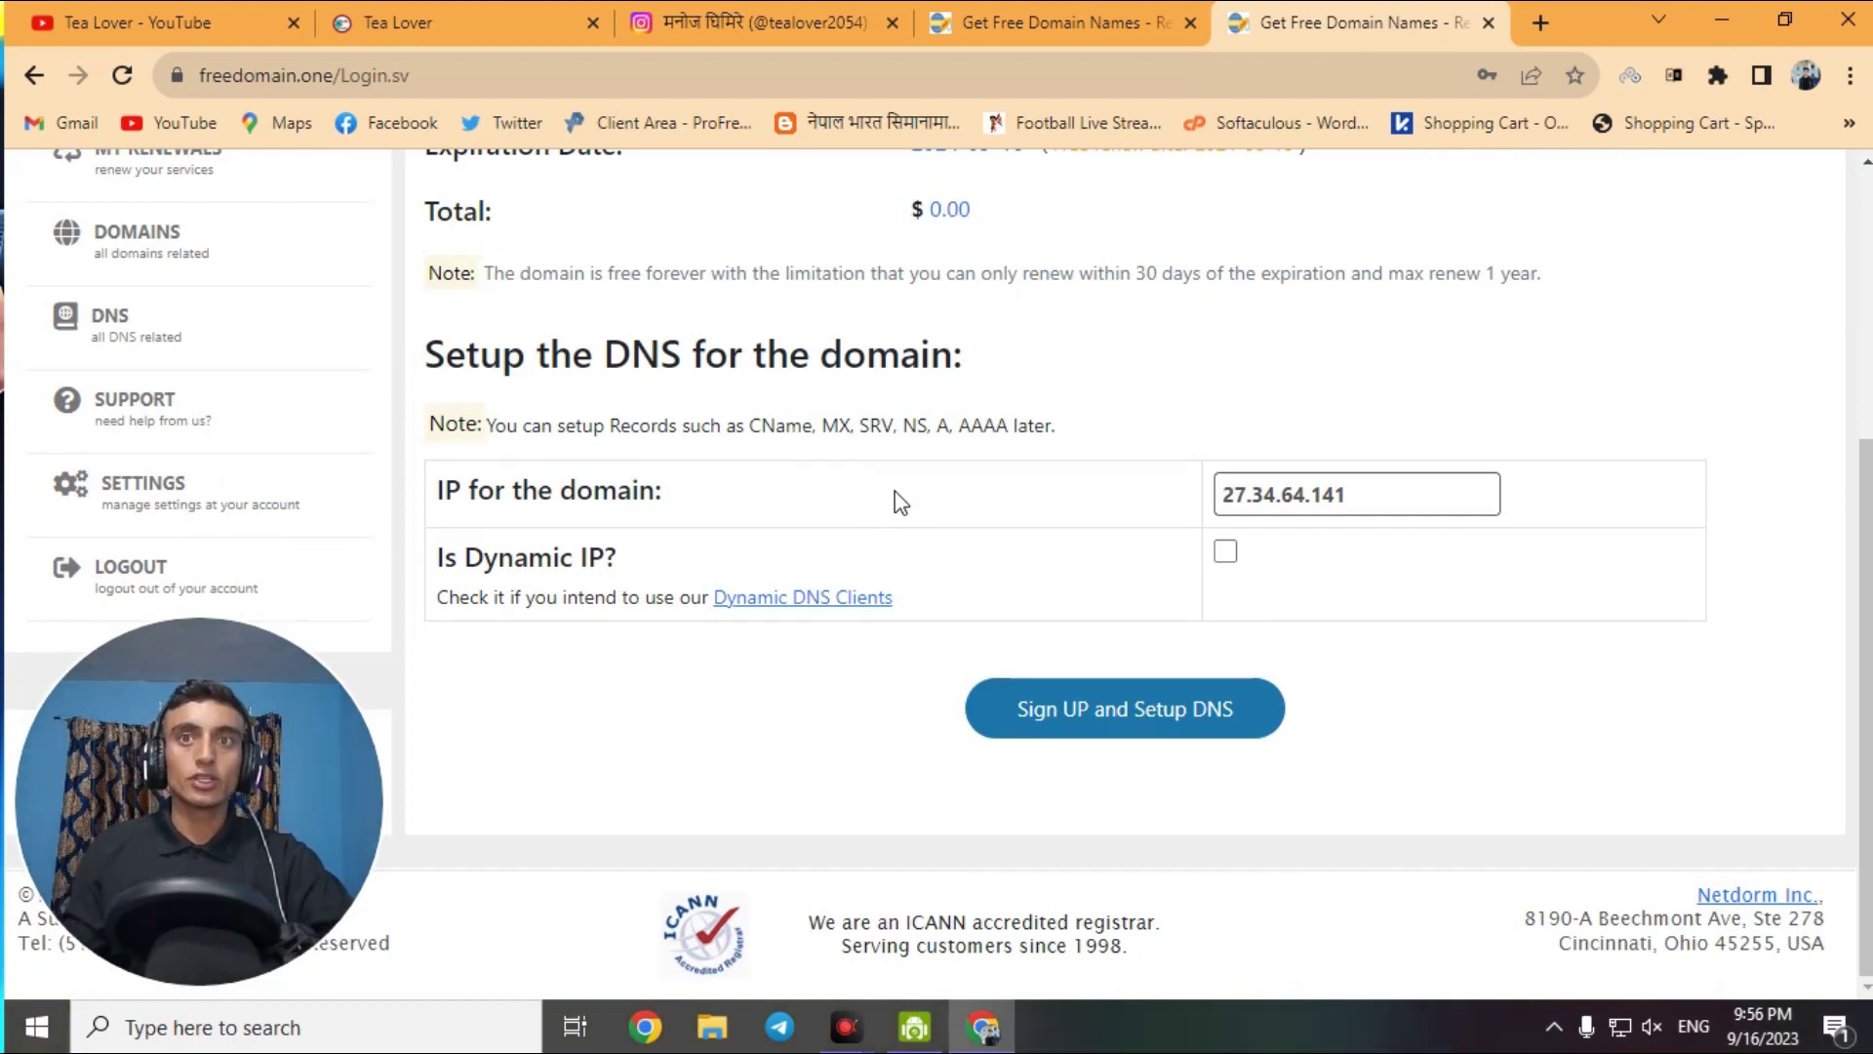
click(1066, 736)
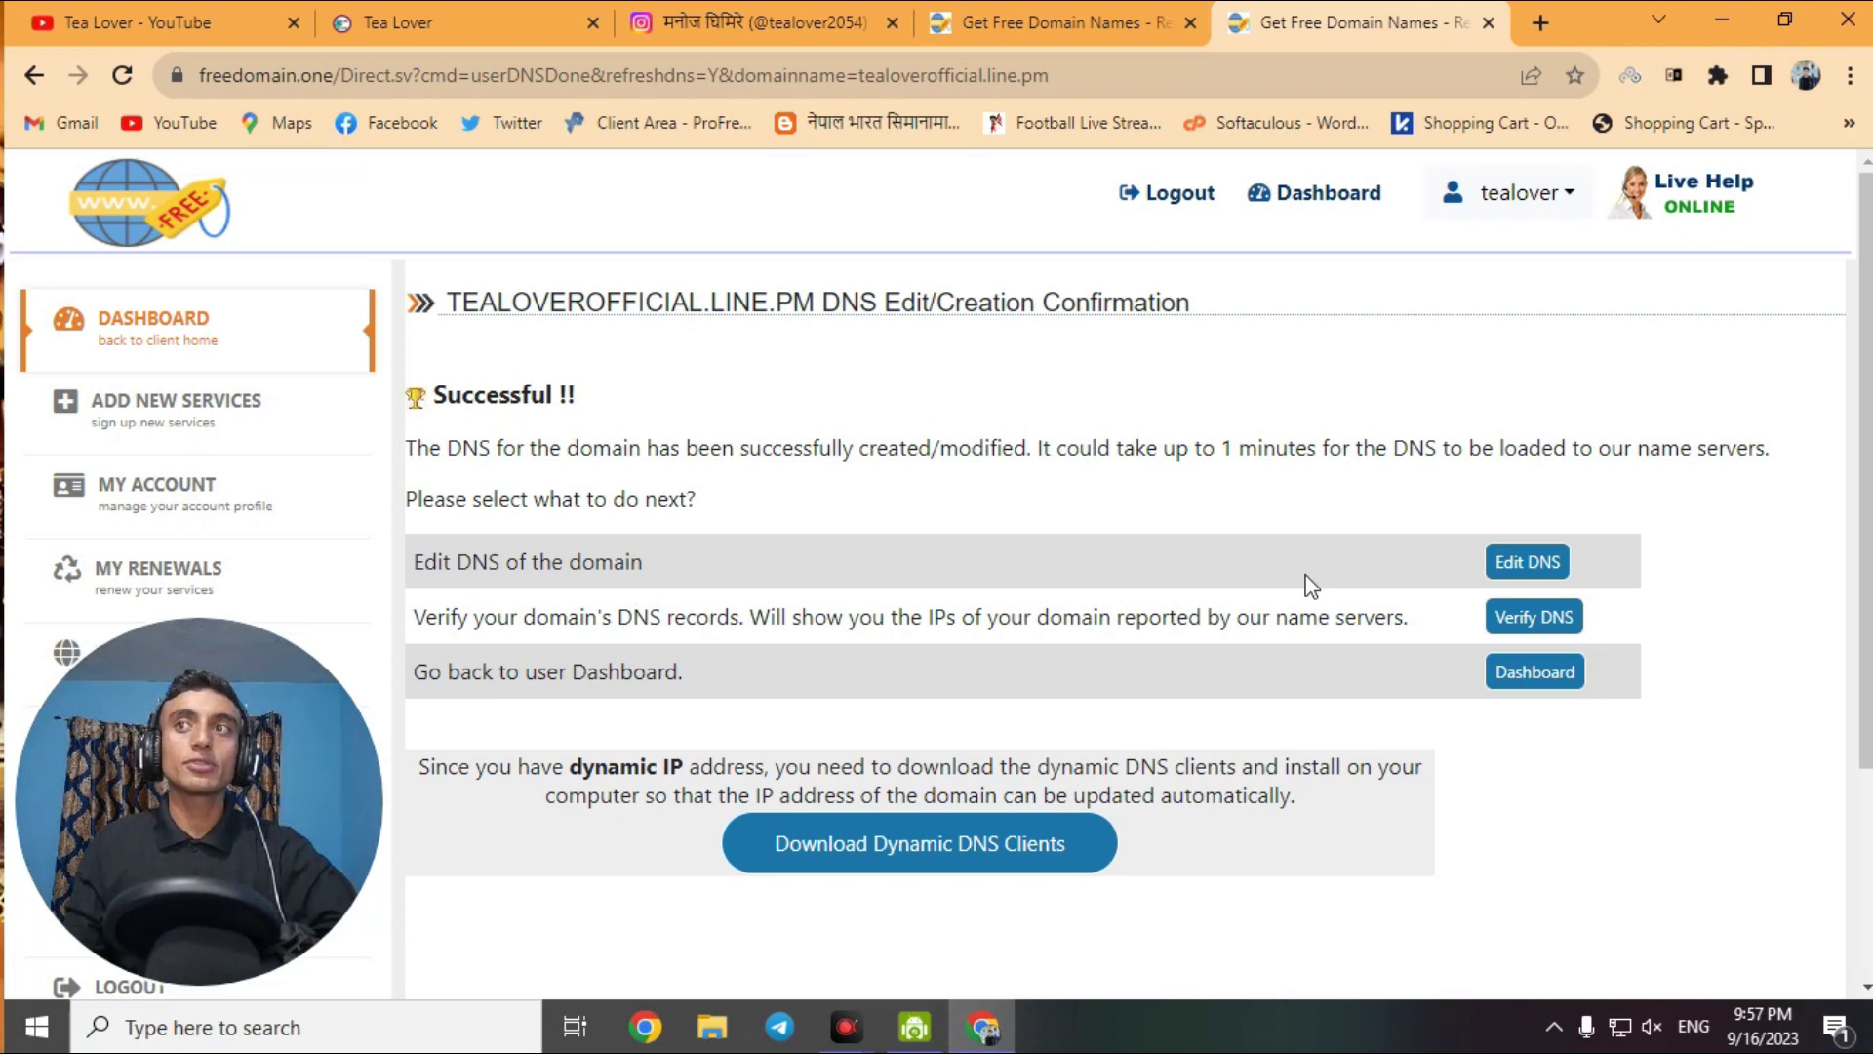
Open the domain's DNS for editing and examine its MX, host and alias records
click(1508, 563)
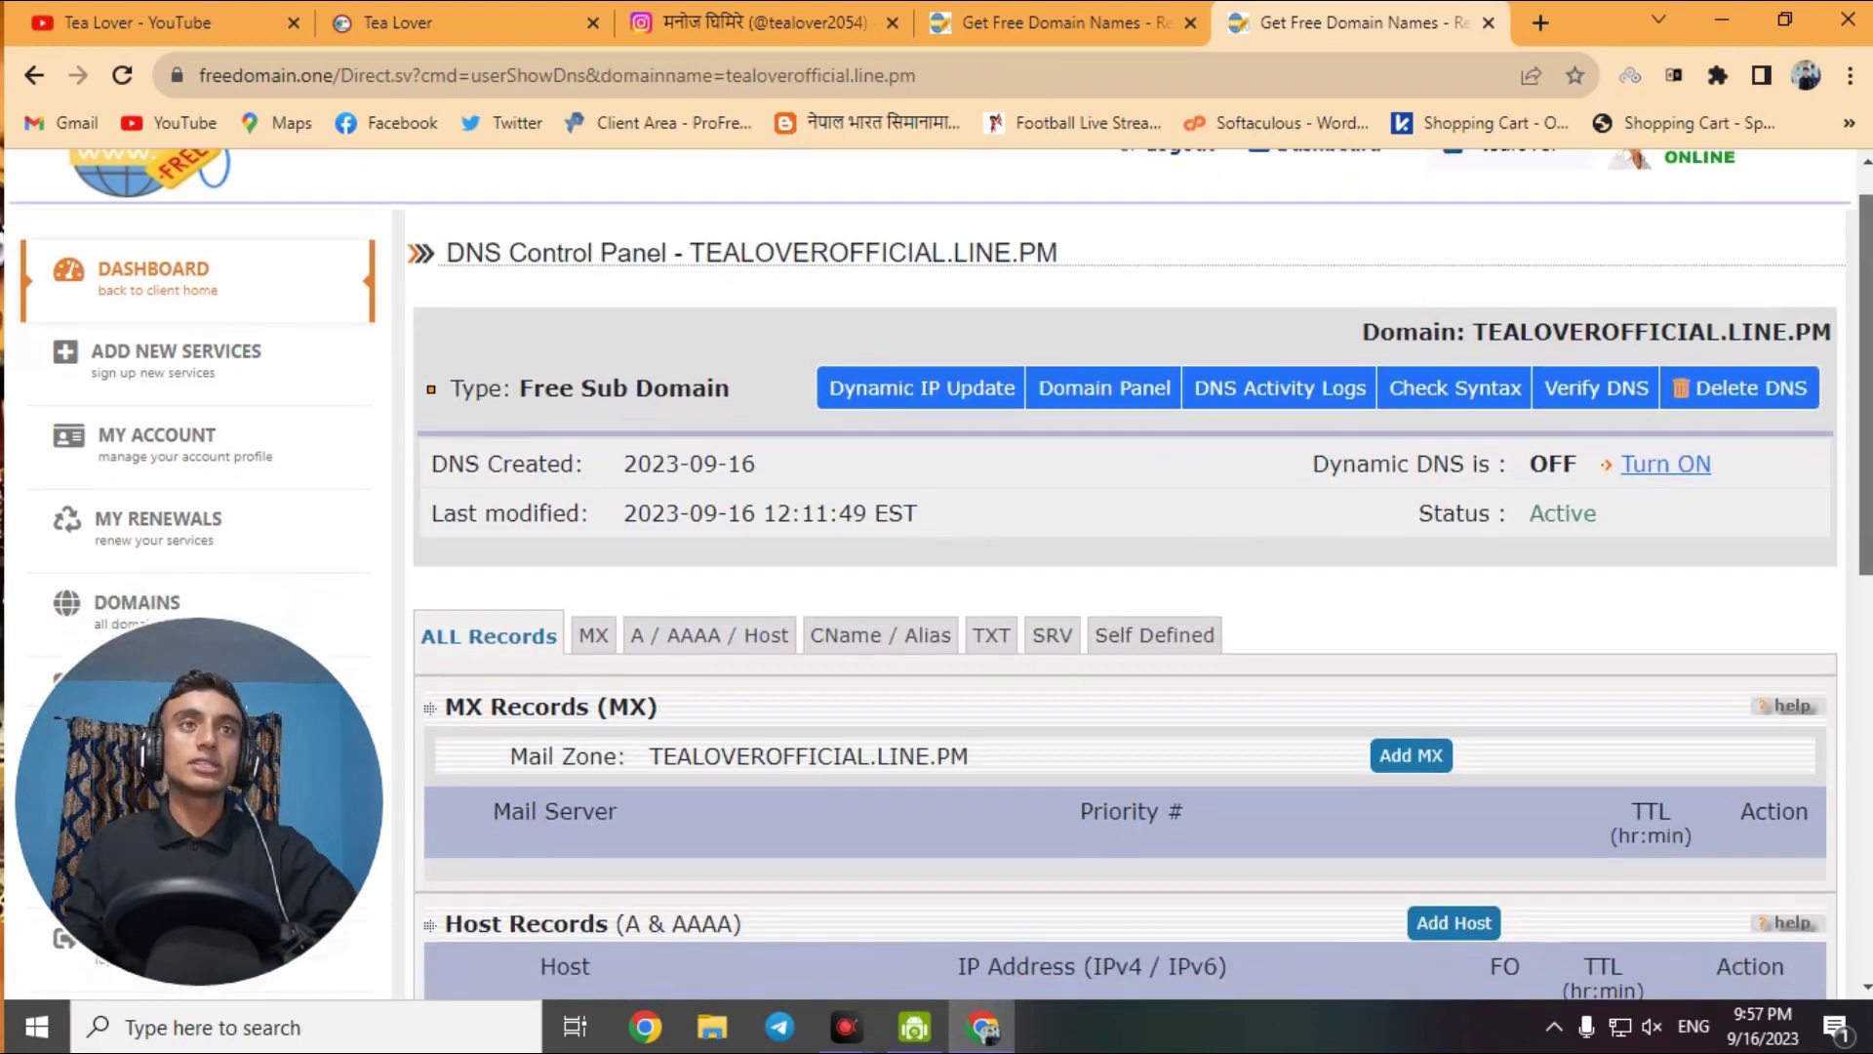
scroll(1866, 408, down, 4)
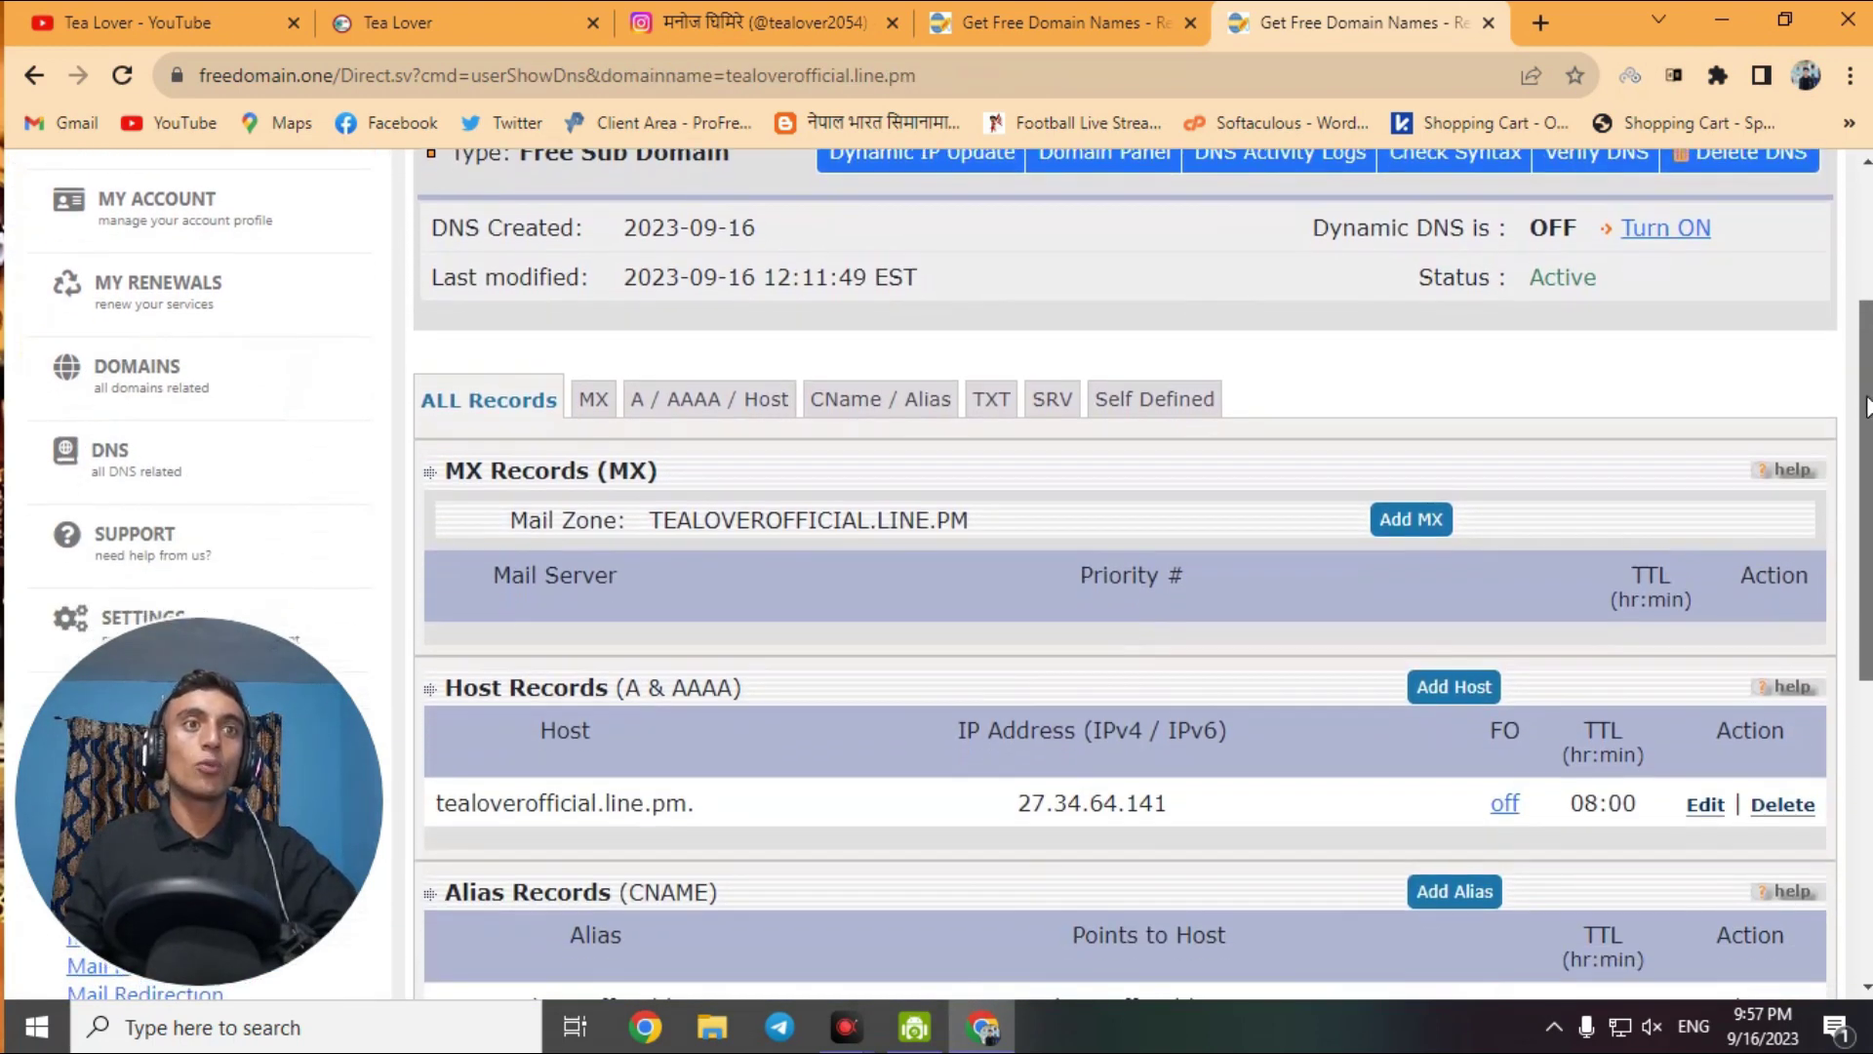
scroll(1867, 408, down, 2)
scroll(1867, 503, up, 3)
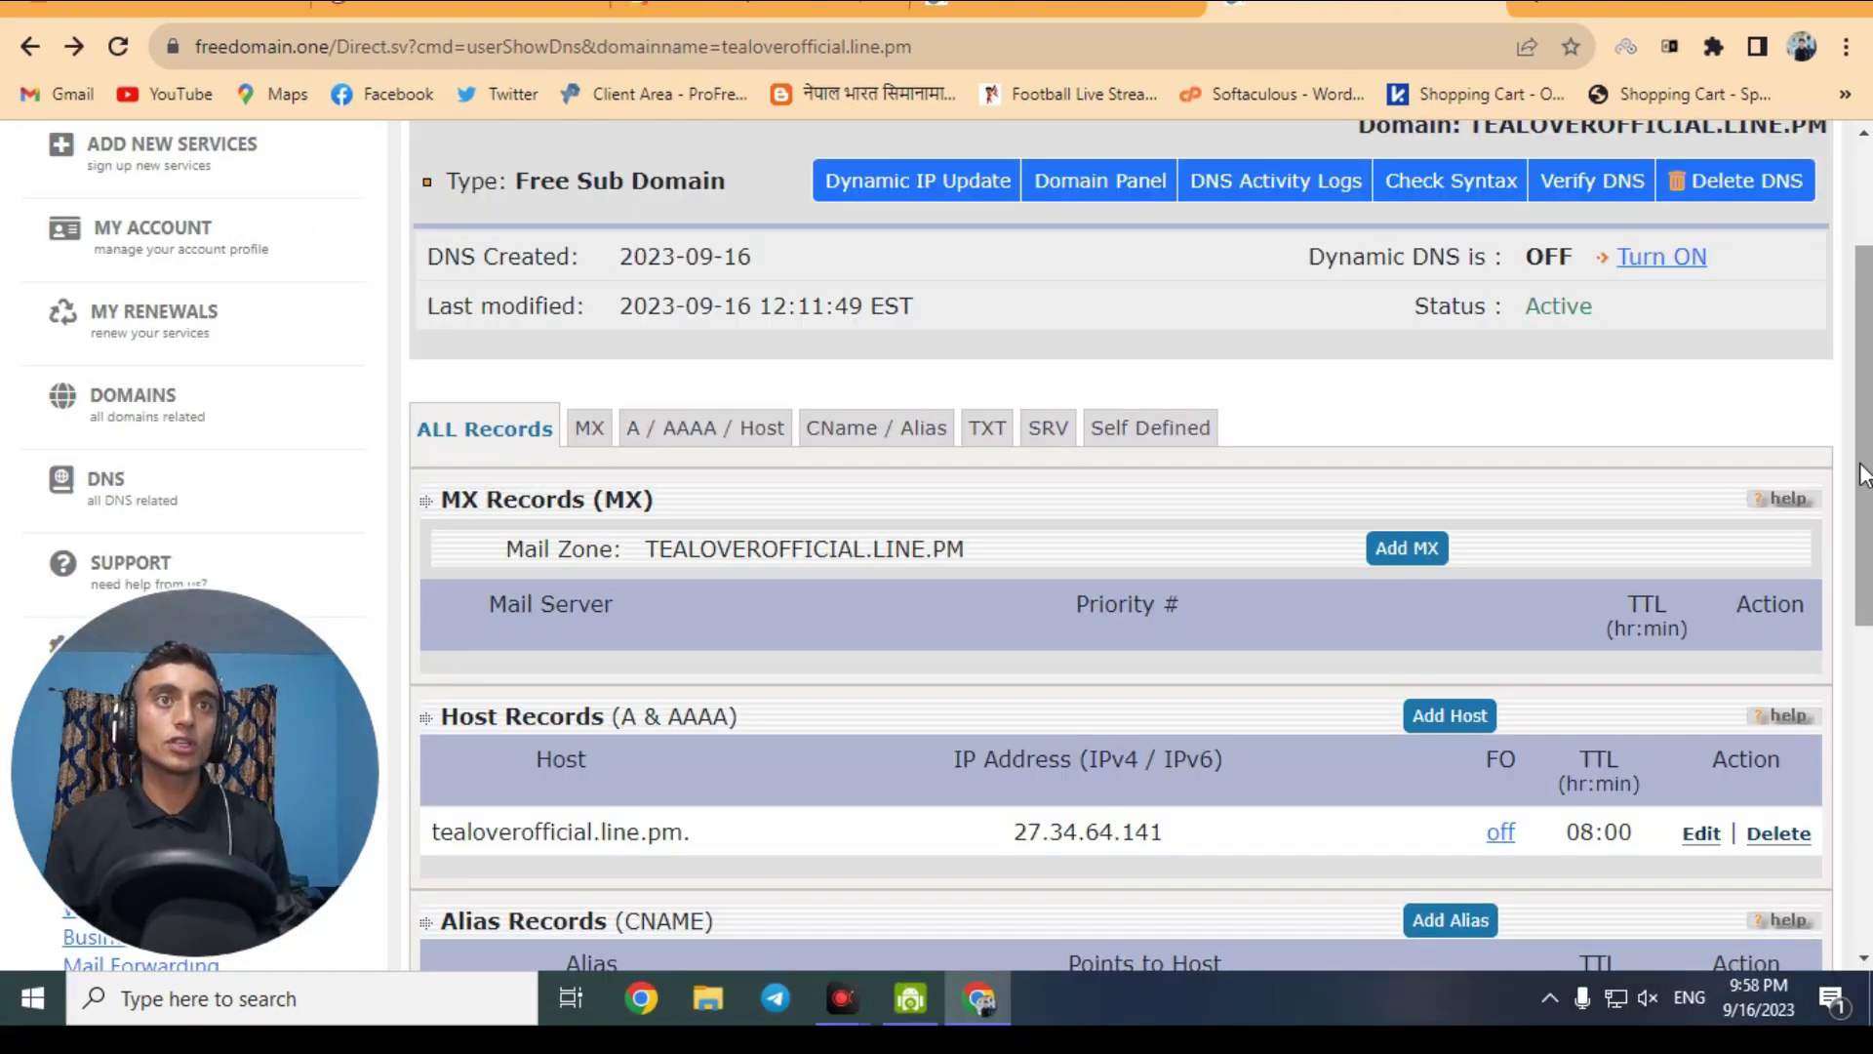
drag(1864, 475, 1864, 534)
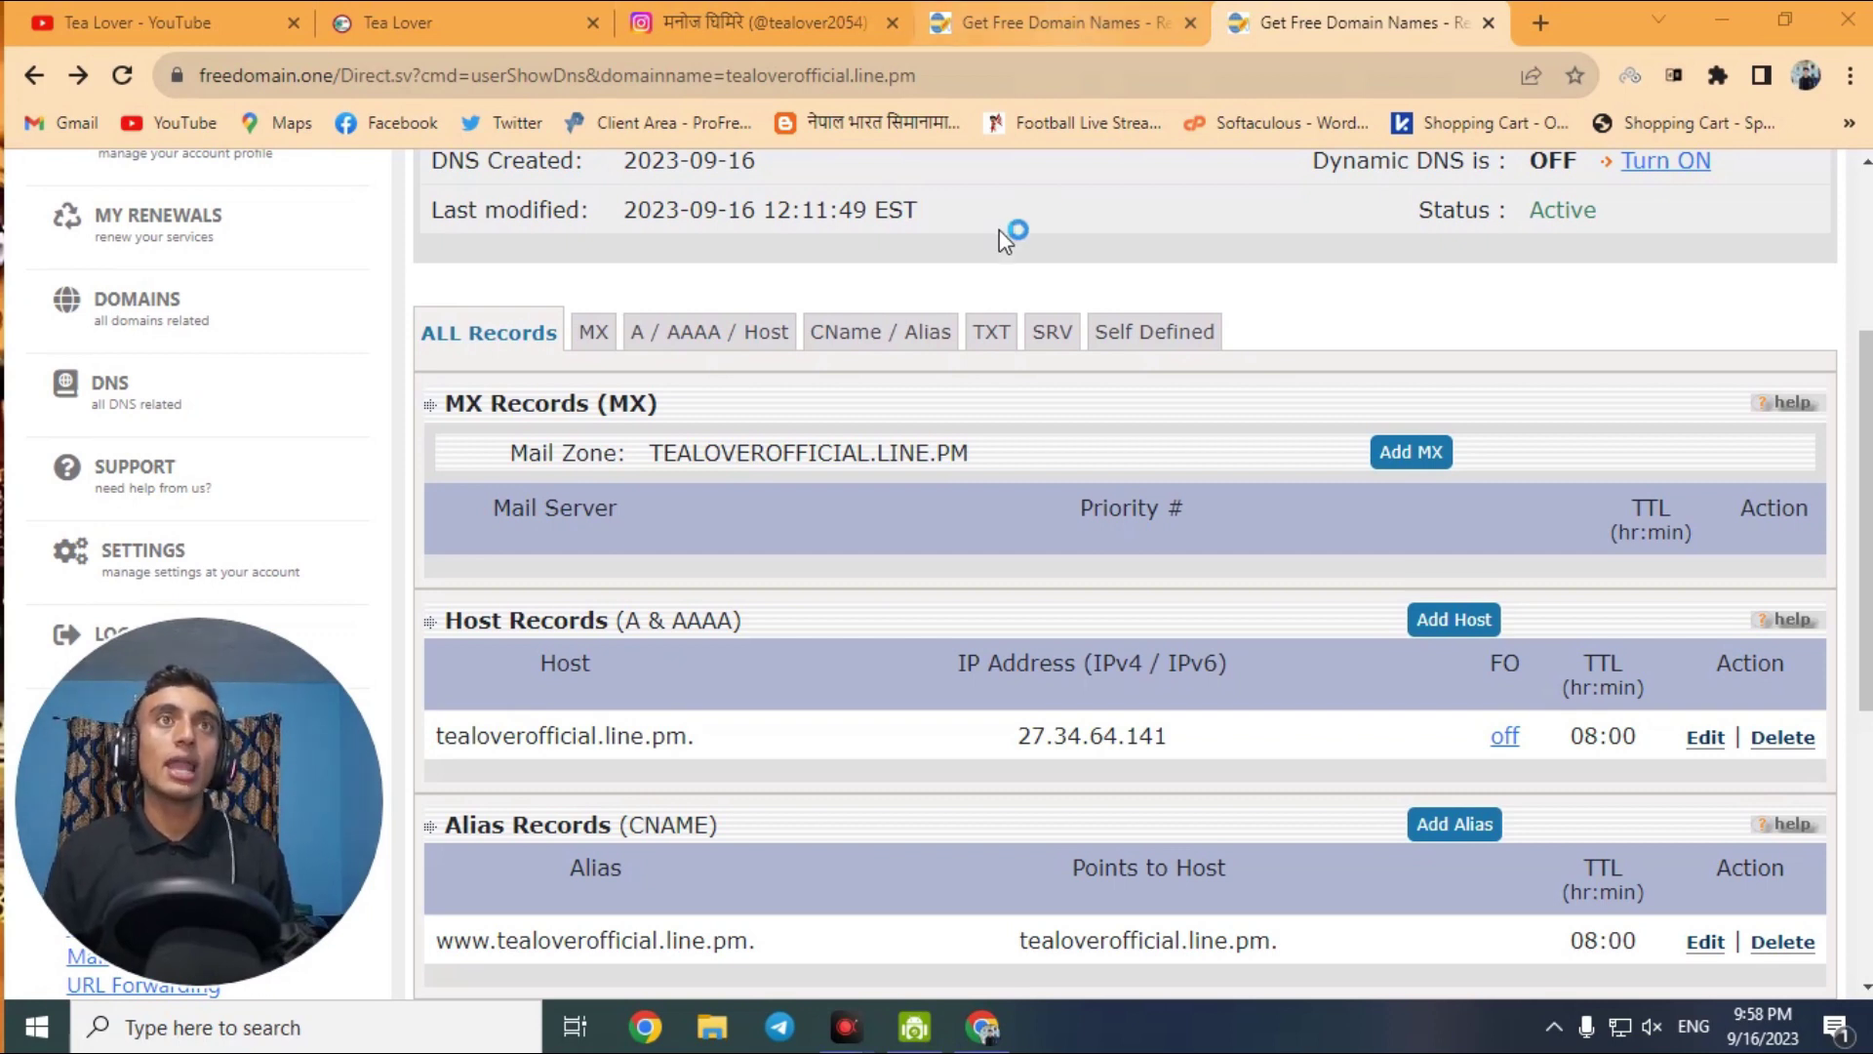
Open the www alias record of tealoverofficial.line.pm for editing, review its settings, and return unchanged to the domain's DNS overview
click(905, 343)
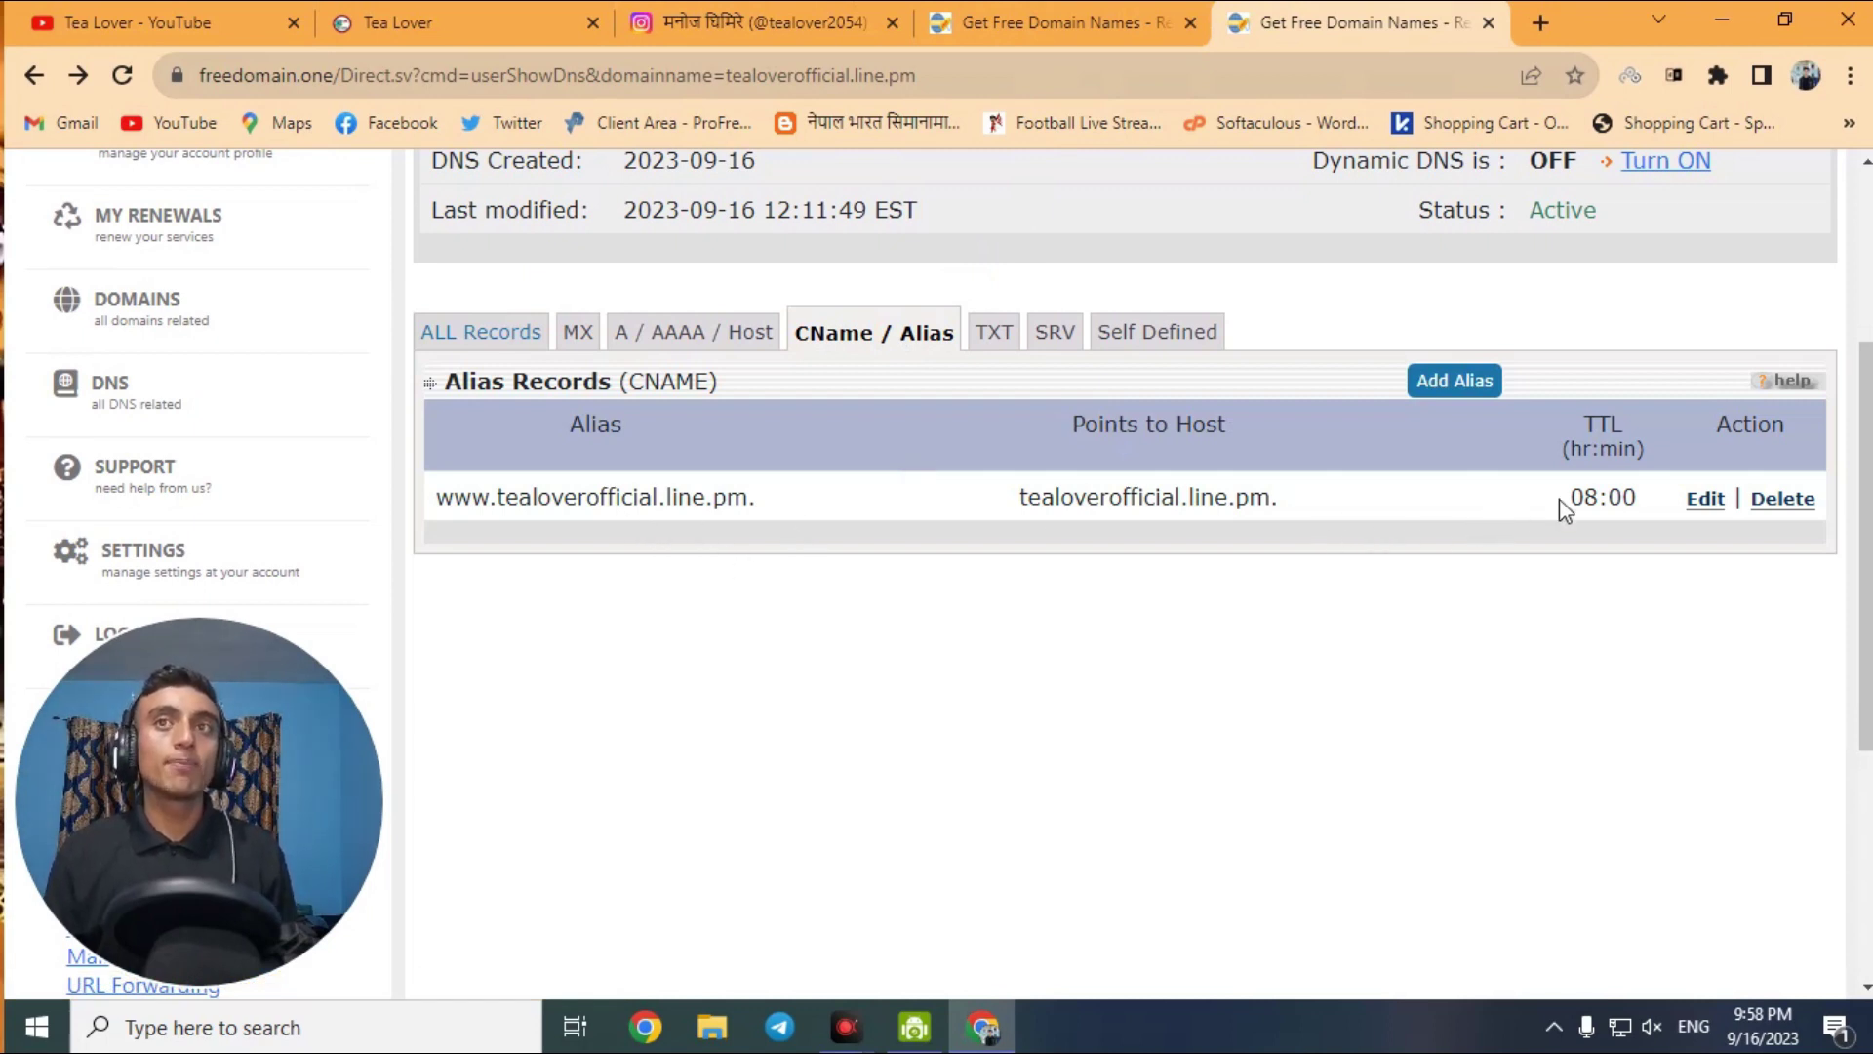
click(1704, 501)
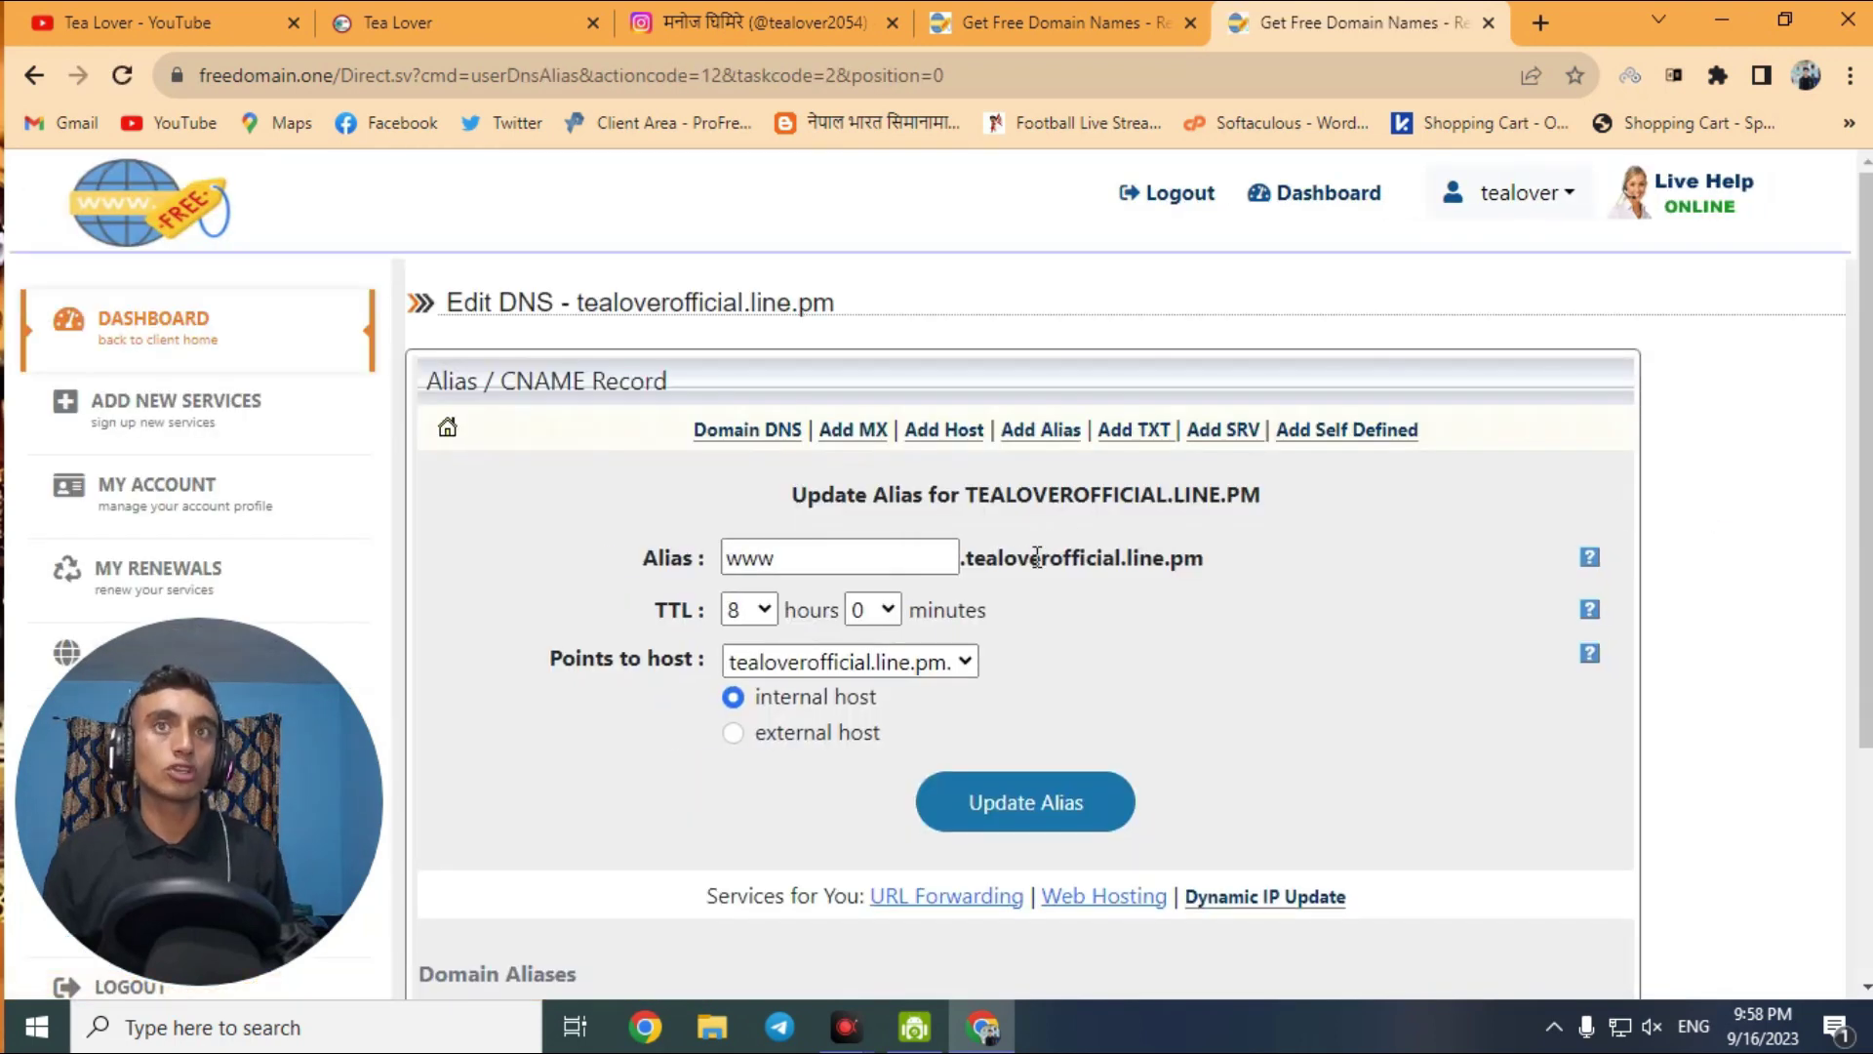
scroll(1036, 558, down, 3)
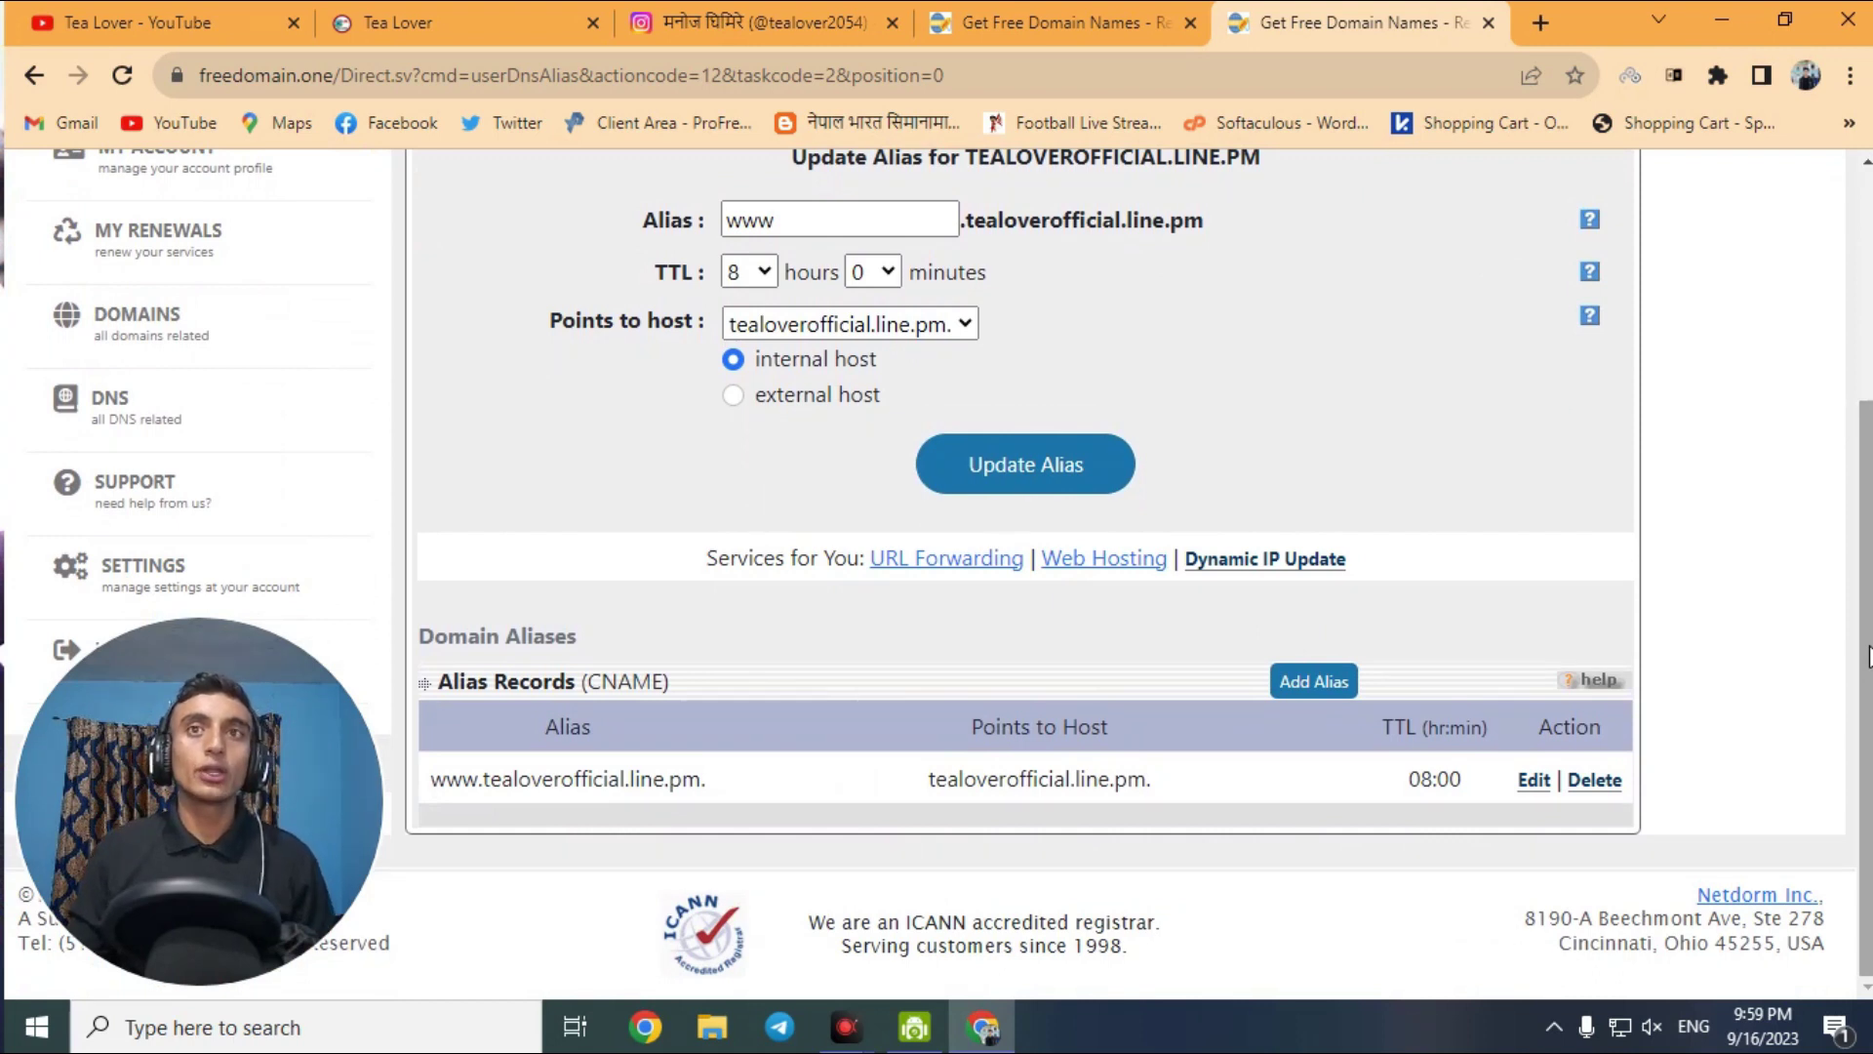
scroll(1308, 494, up, 3)
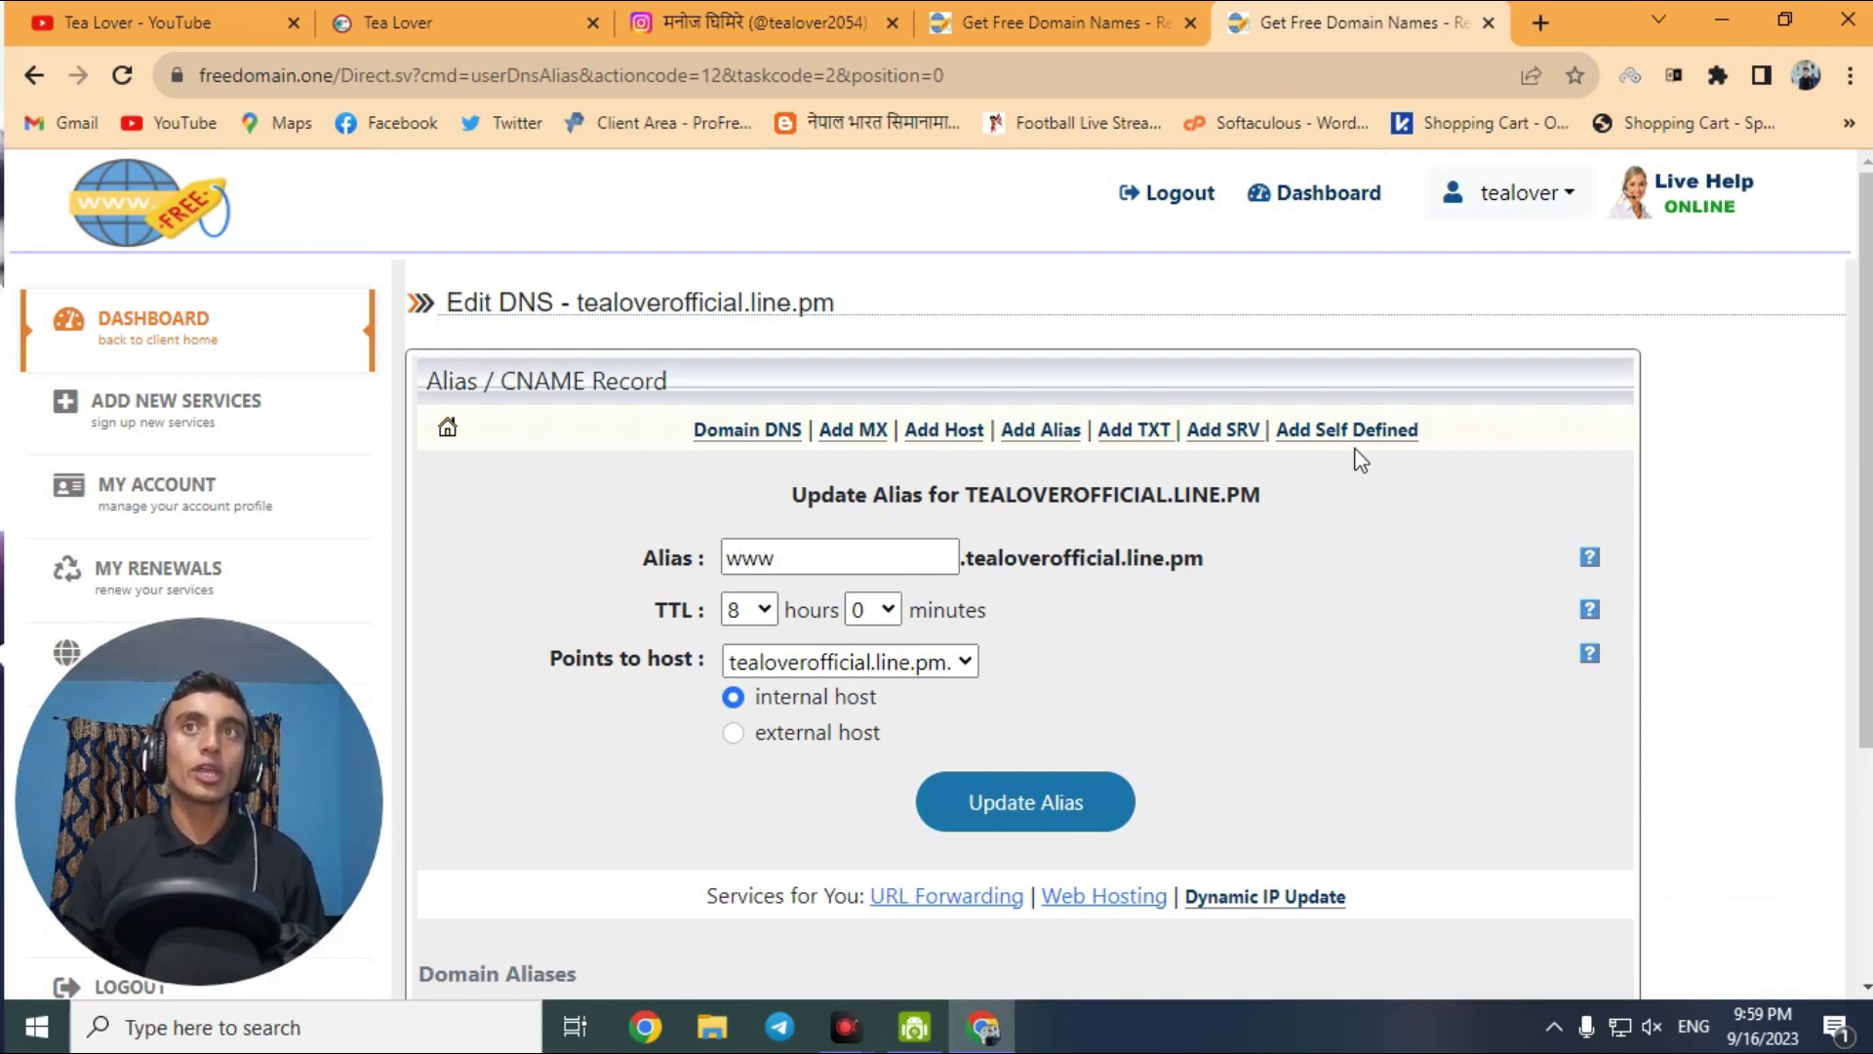
key(alt+Left)
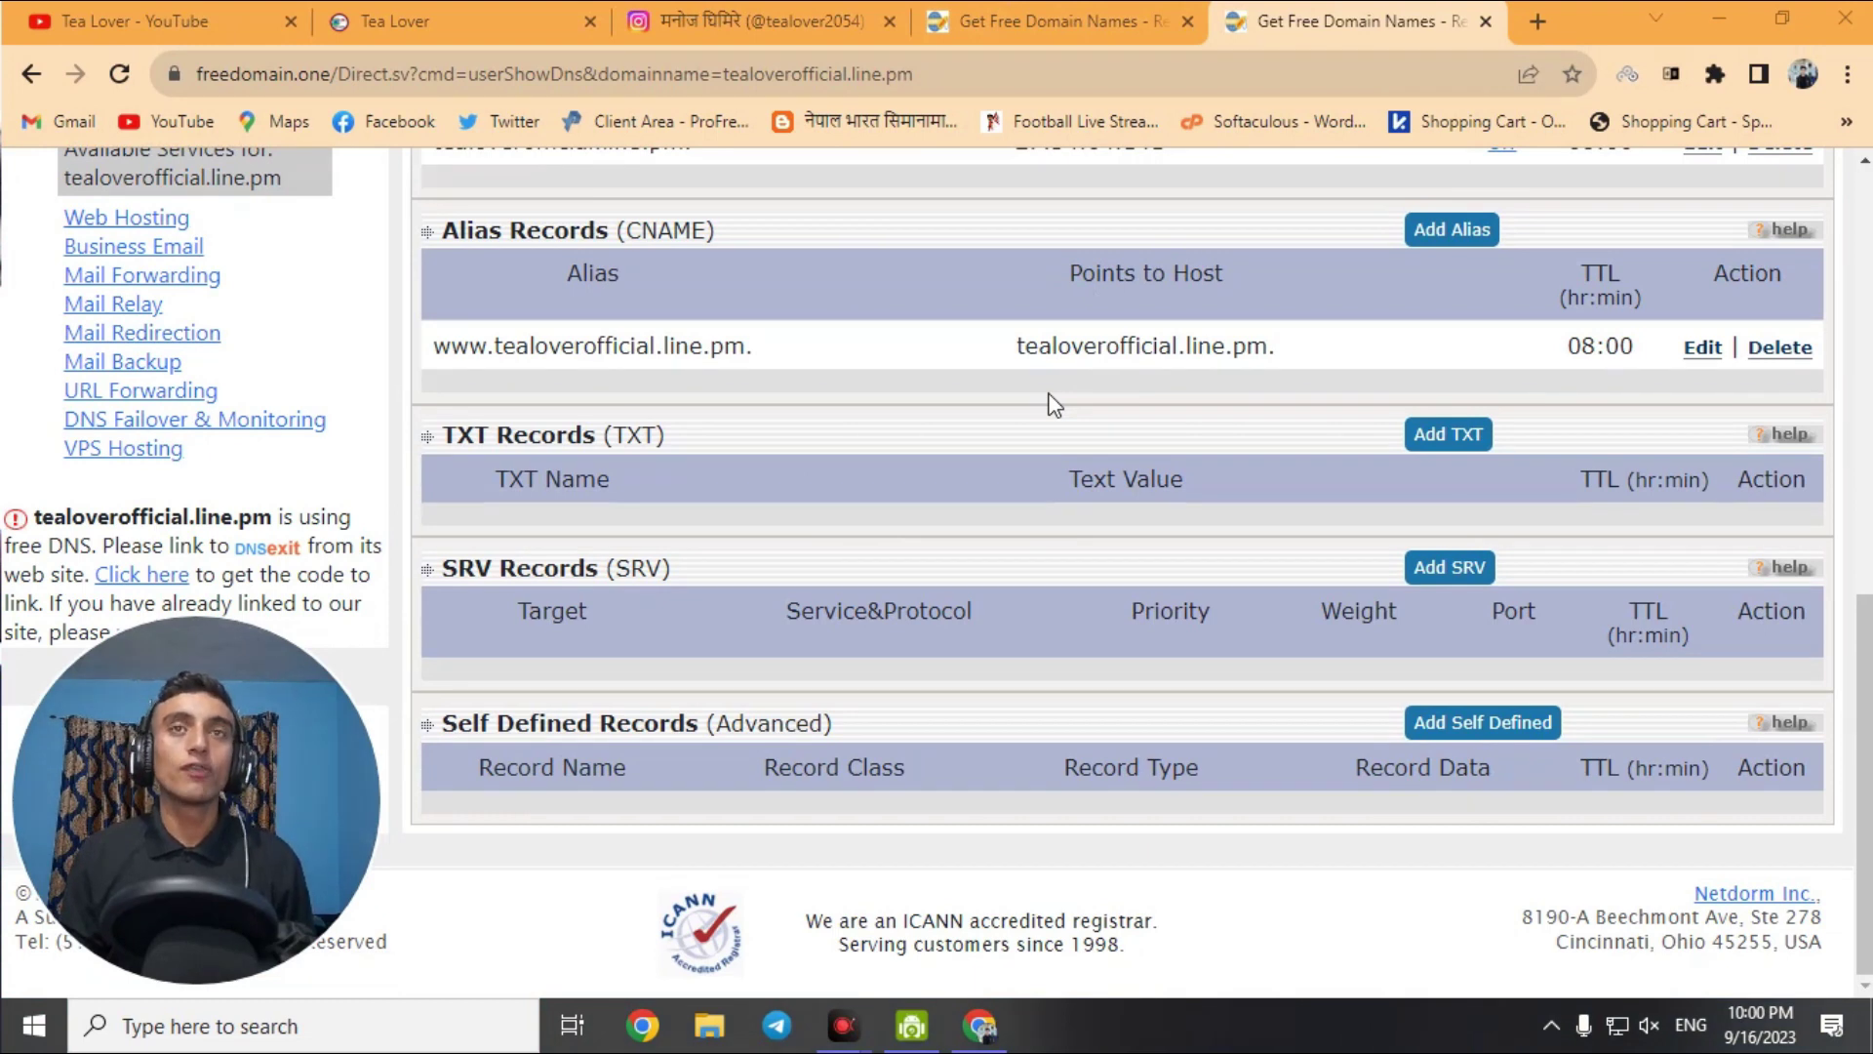
scroll(1030, 522, up, 8)
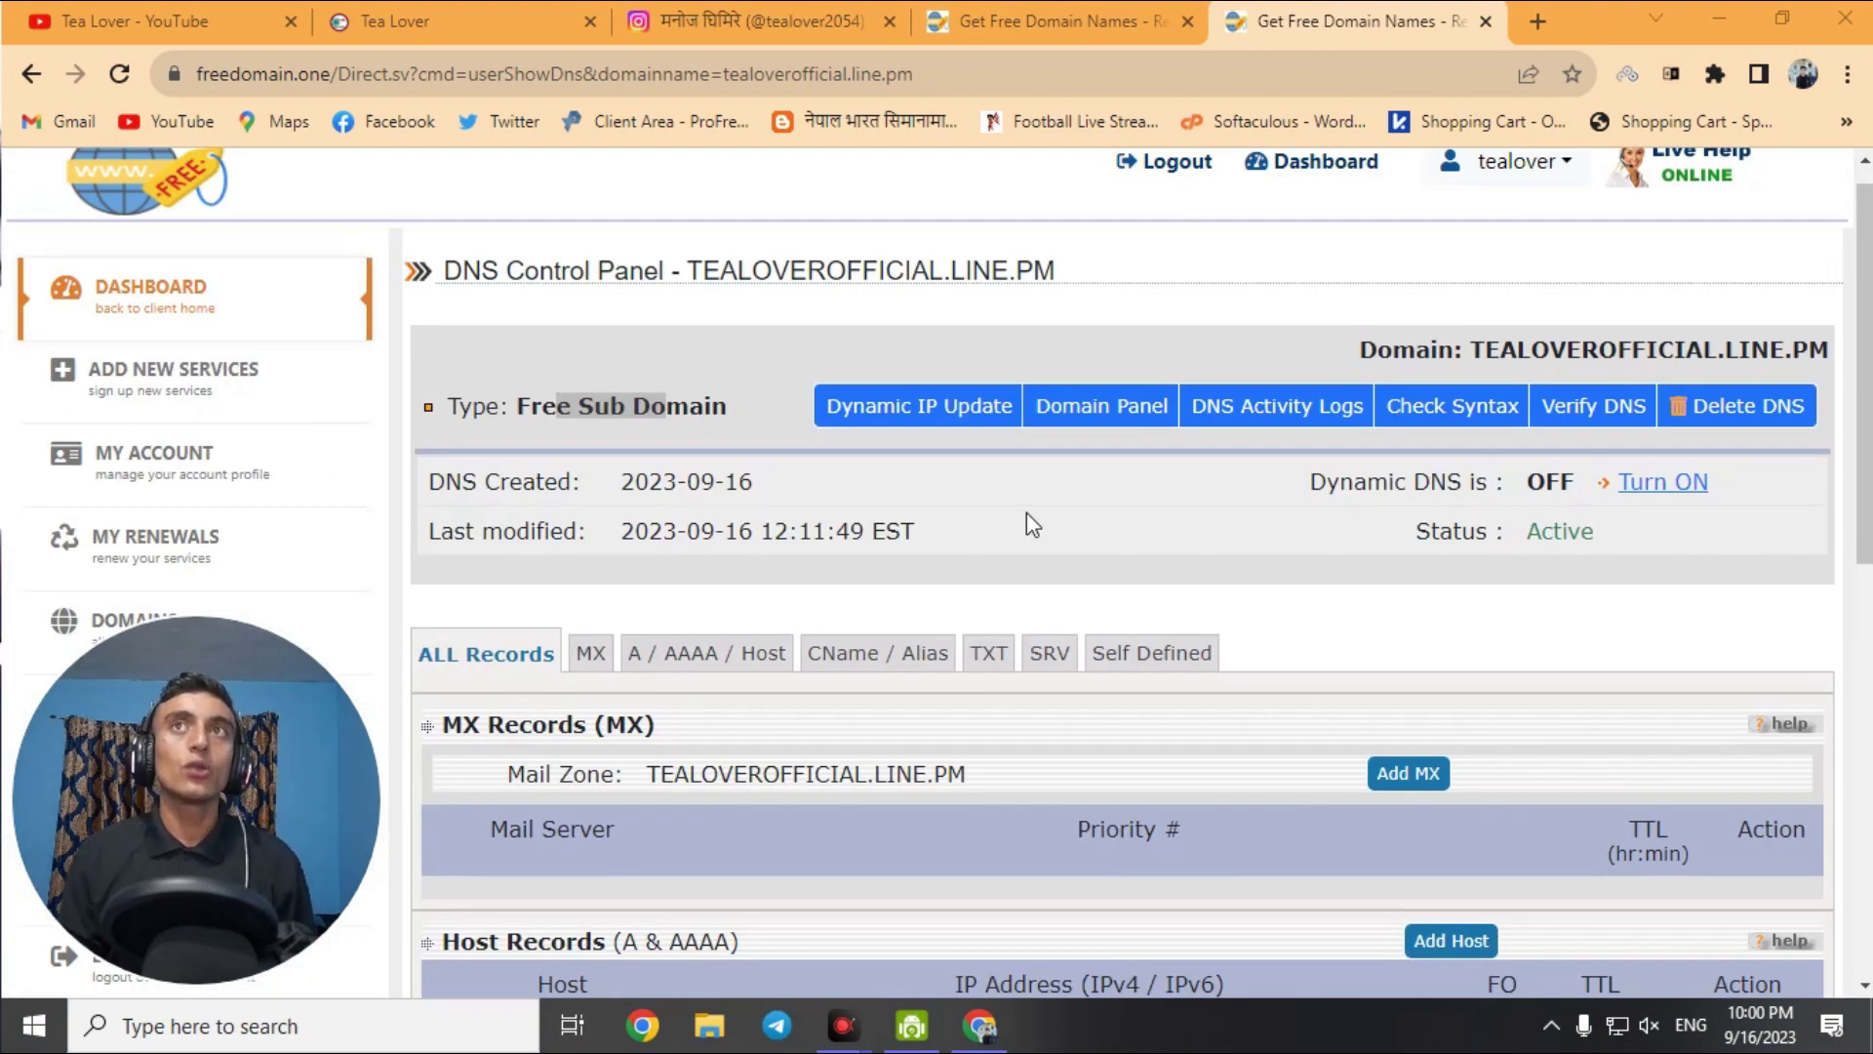
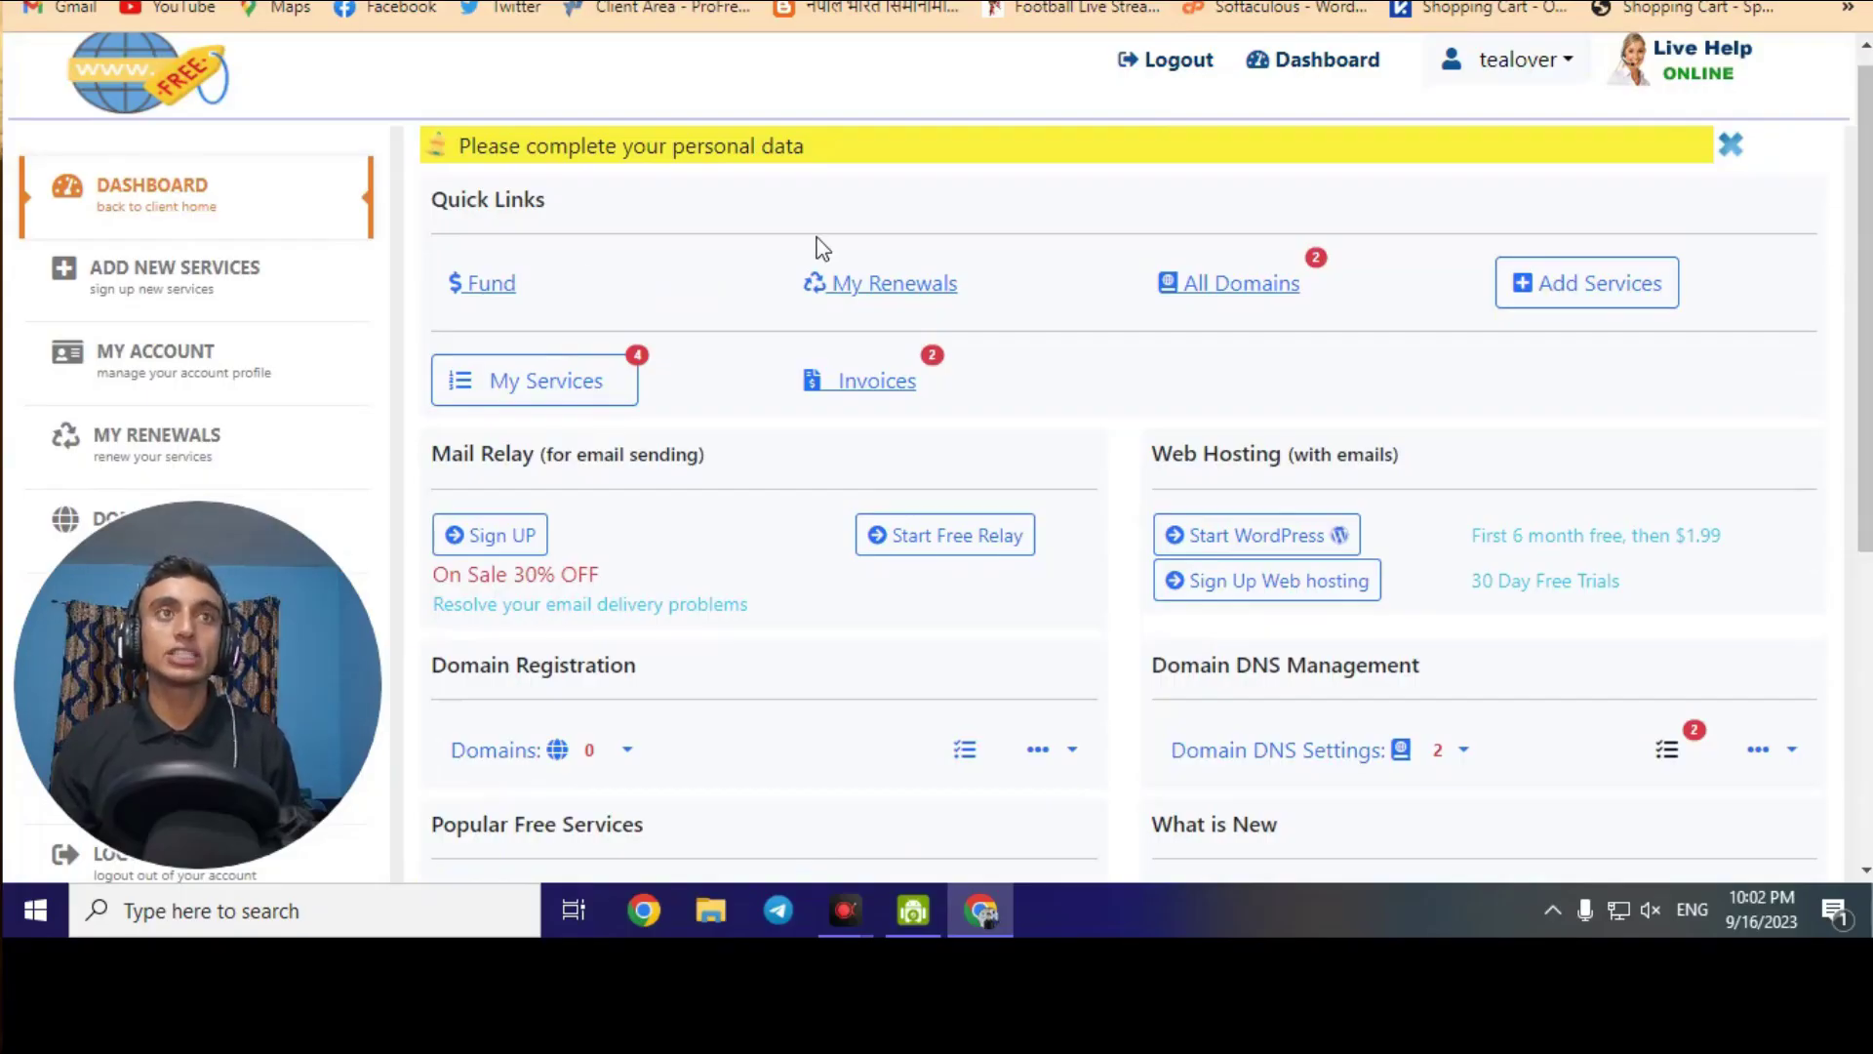
Review the account's registered services from the dashboard and view the list of all domains and their DNS
click(591, 390)
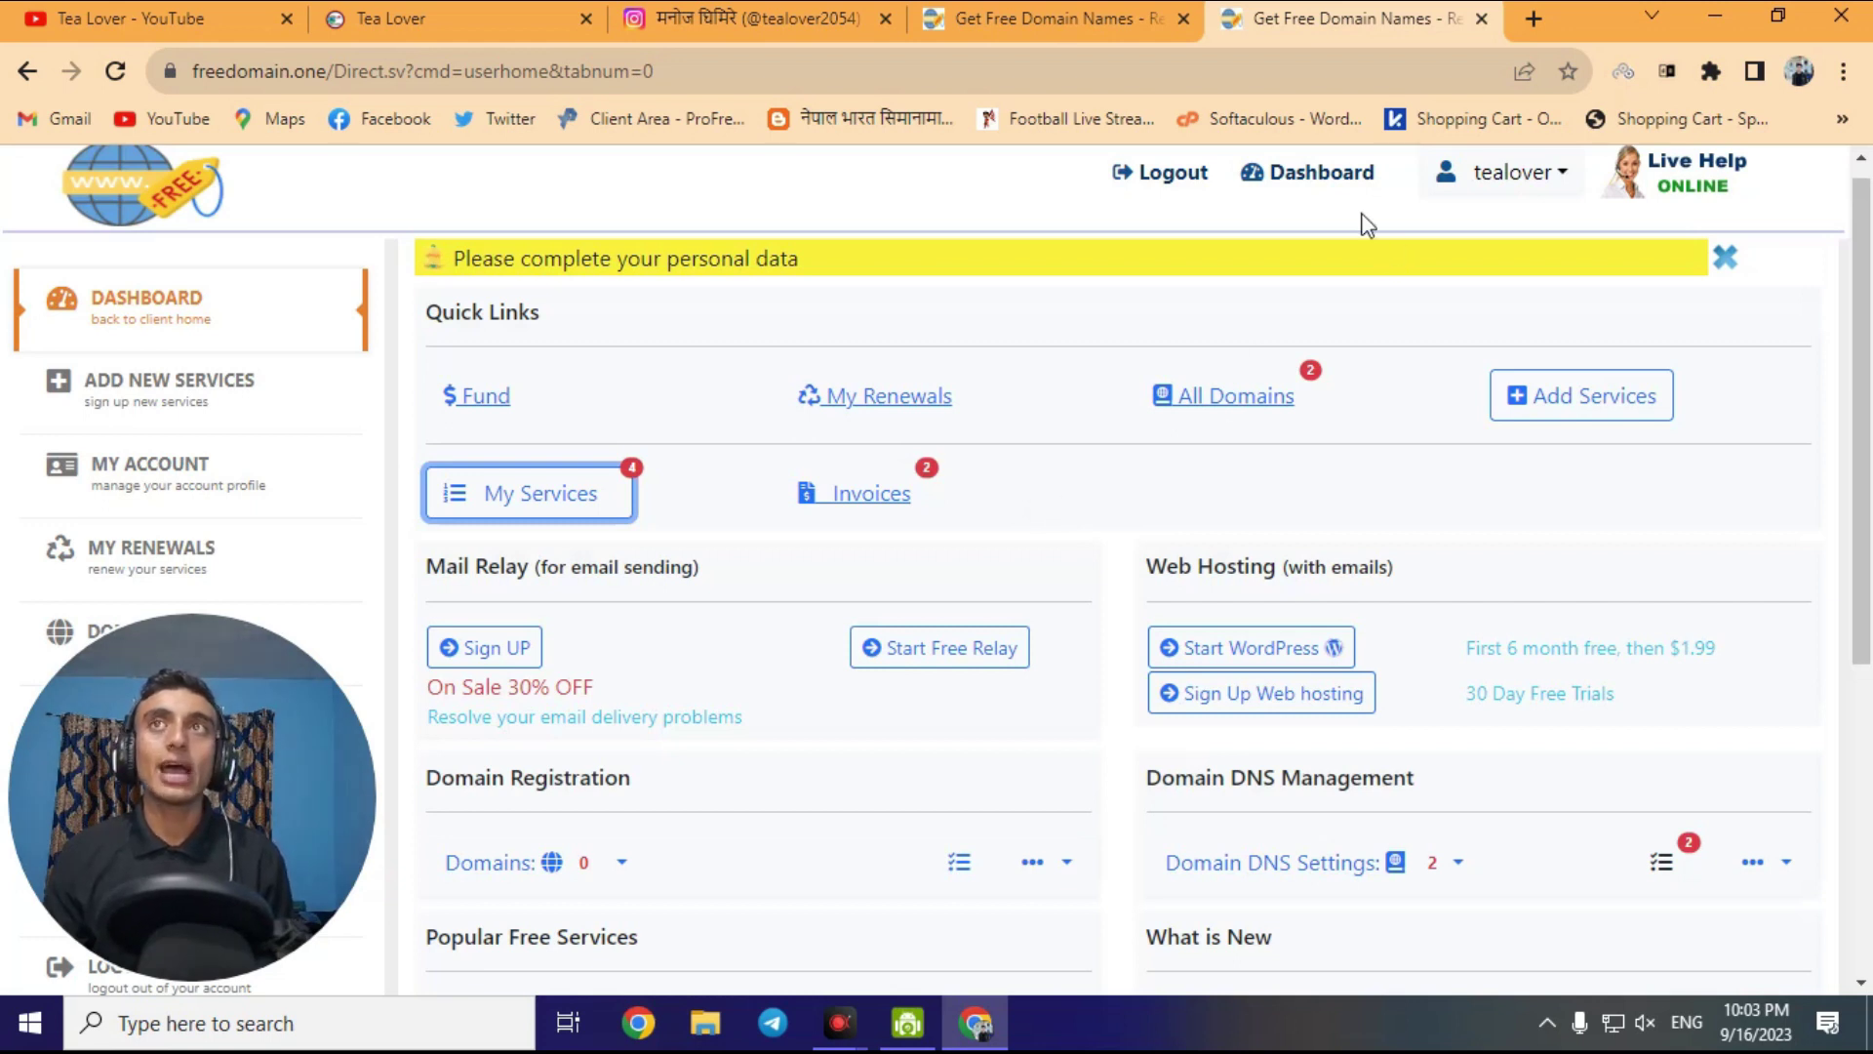
click(1323, 175)
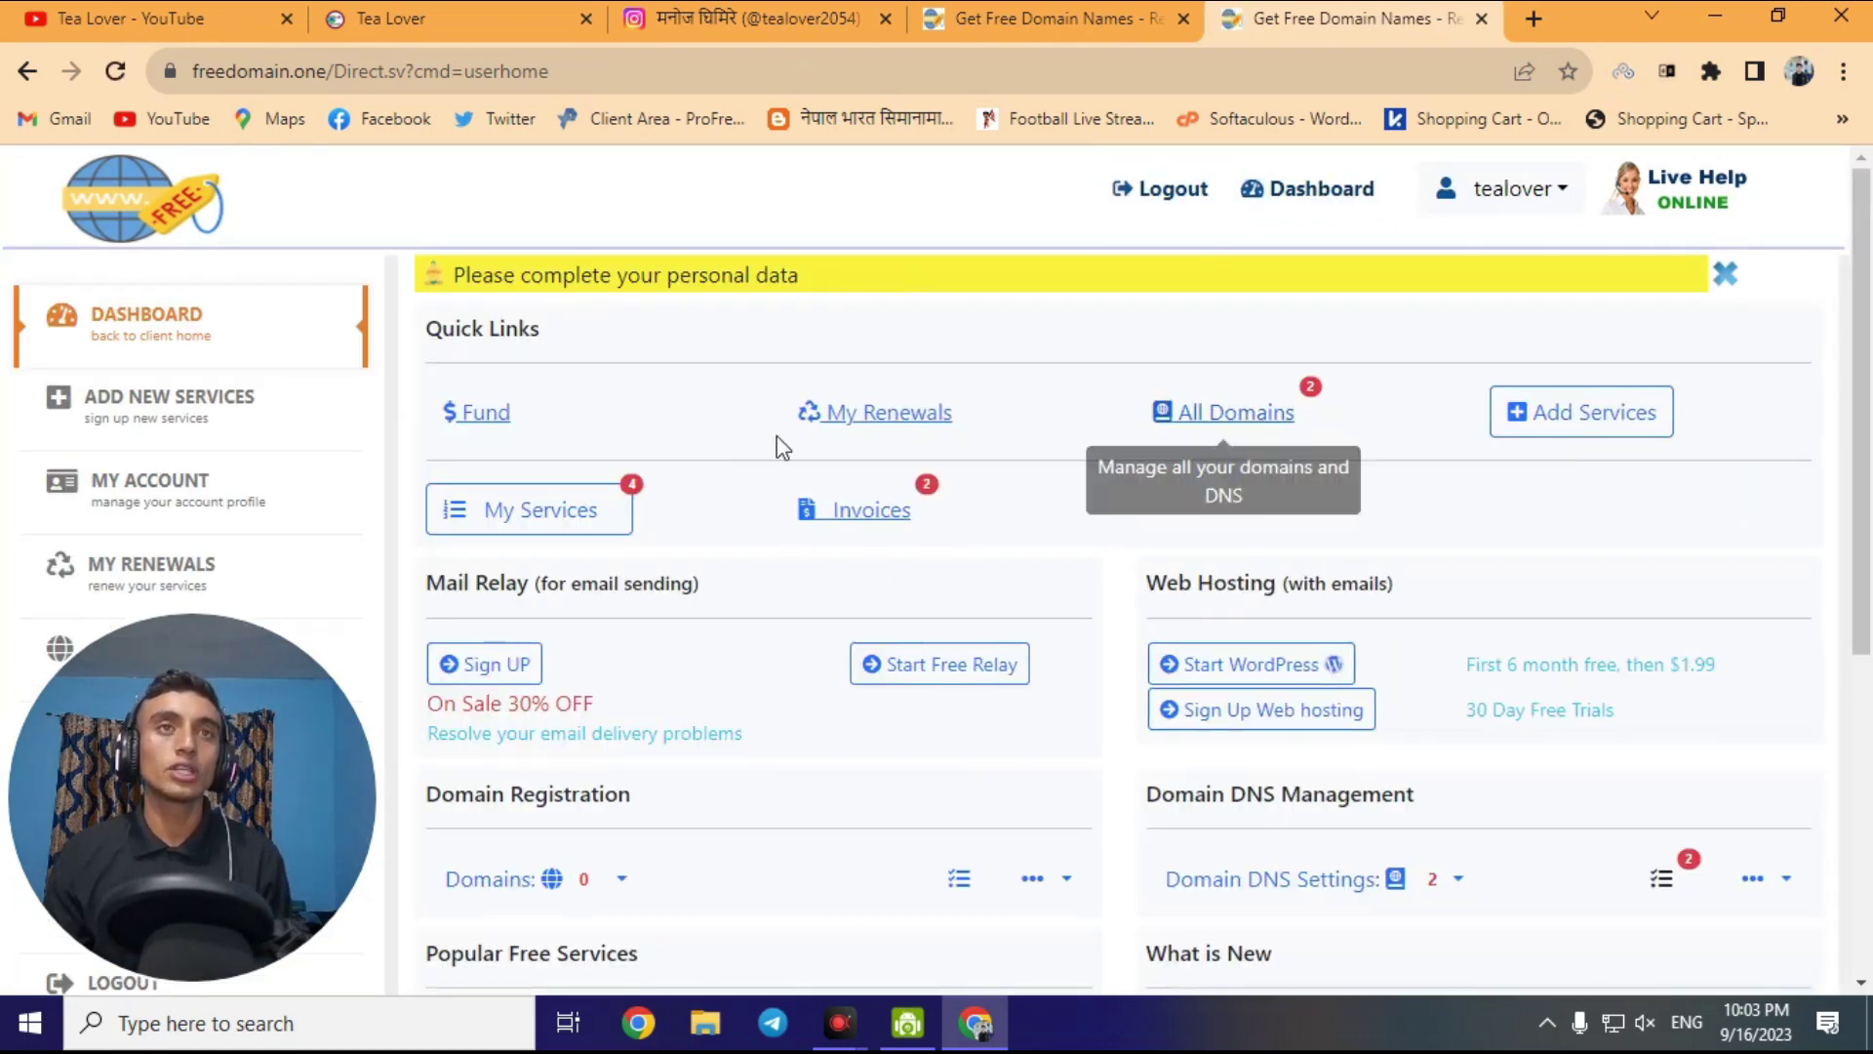
click(570, 511)
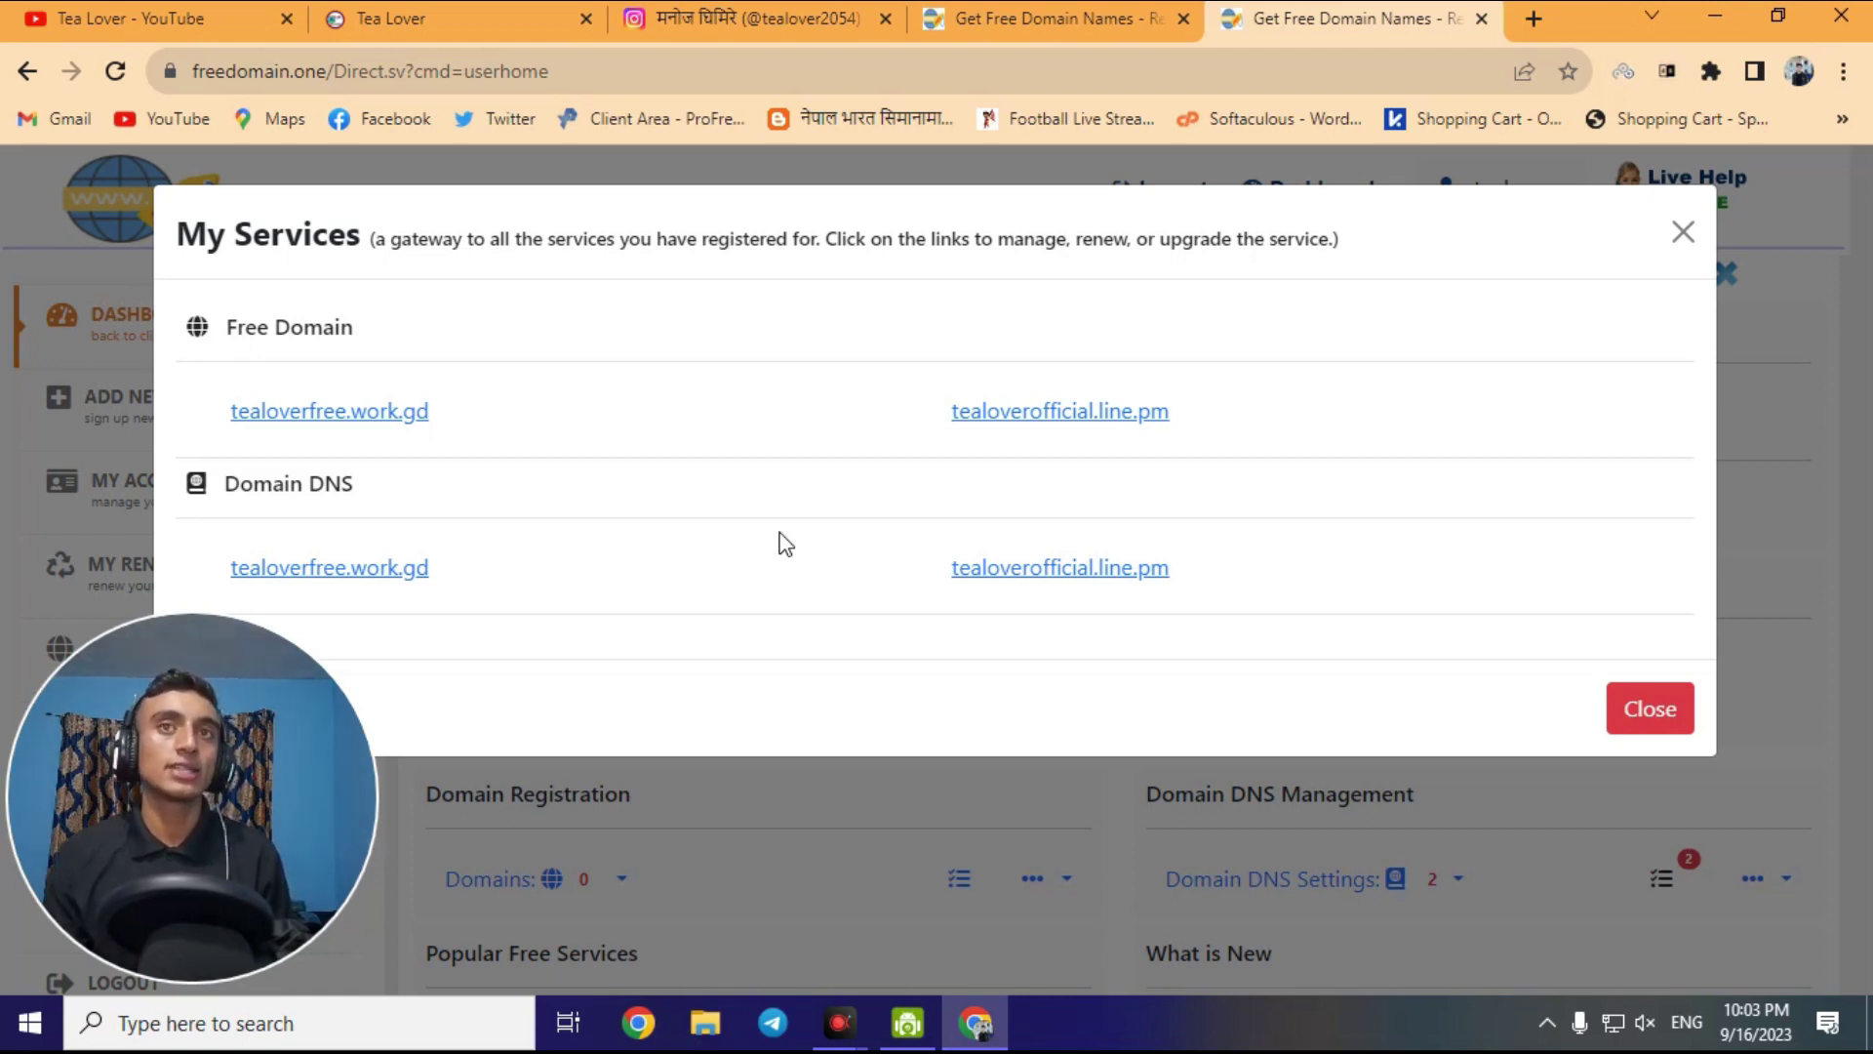
click(1122, 567)
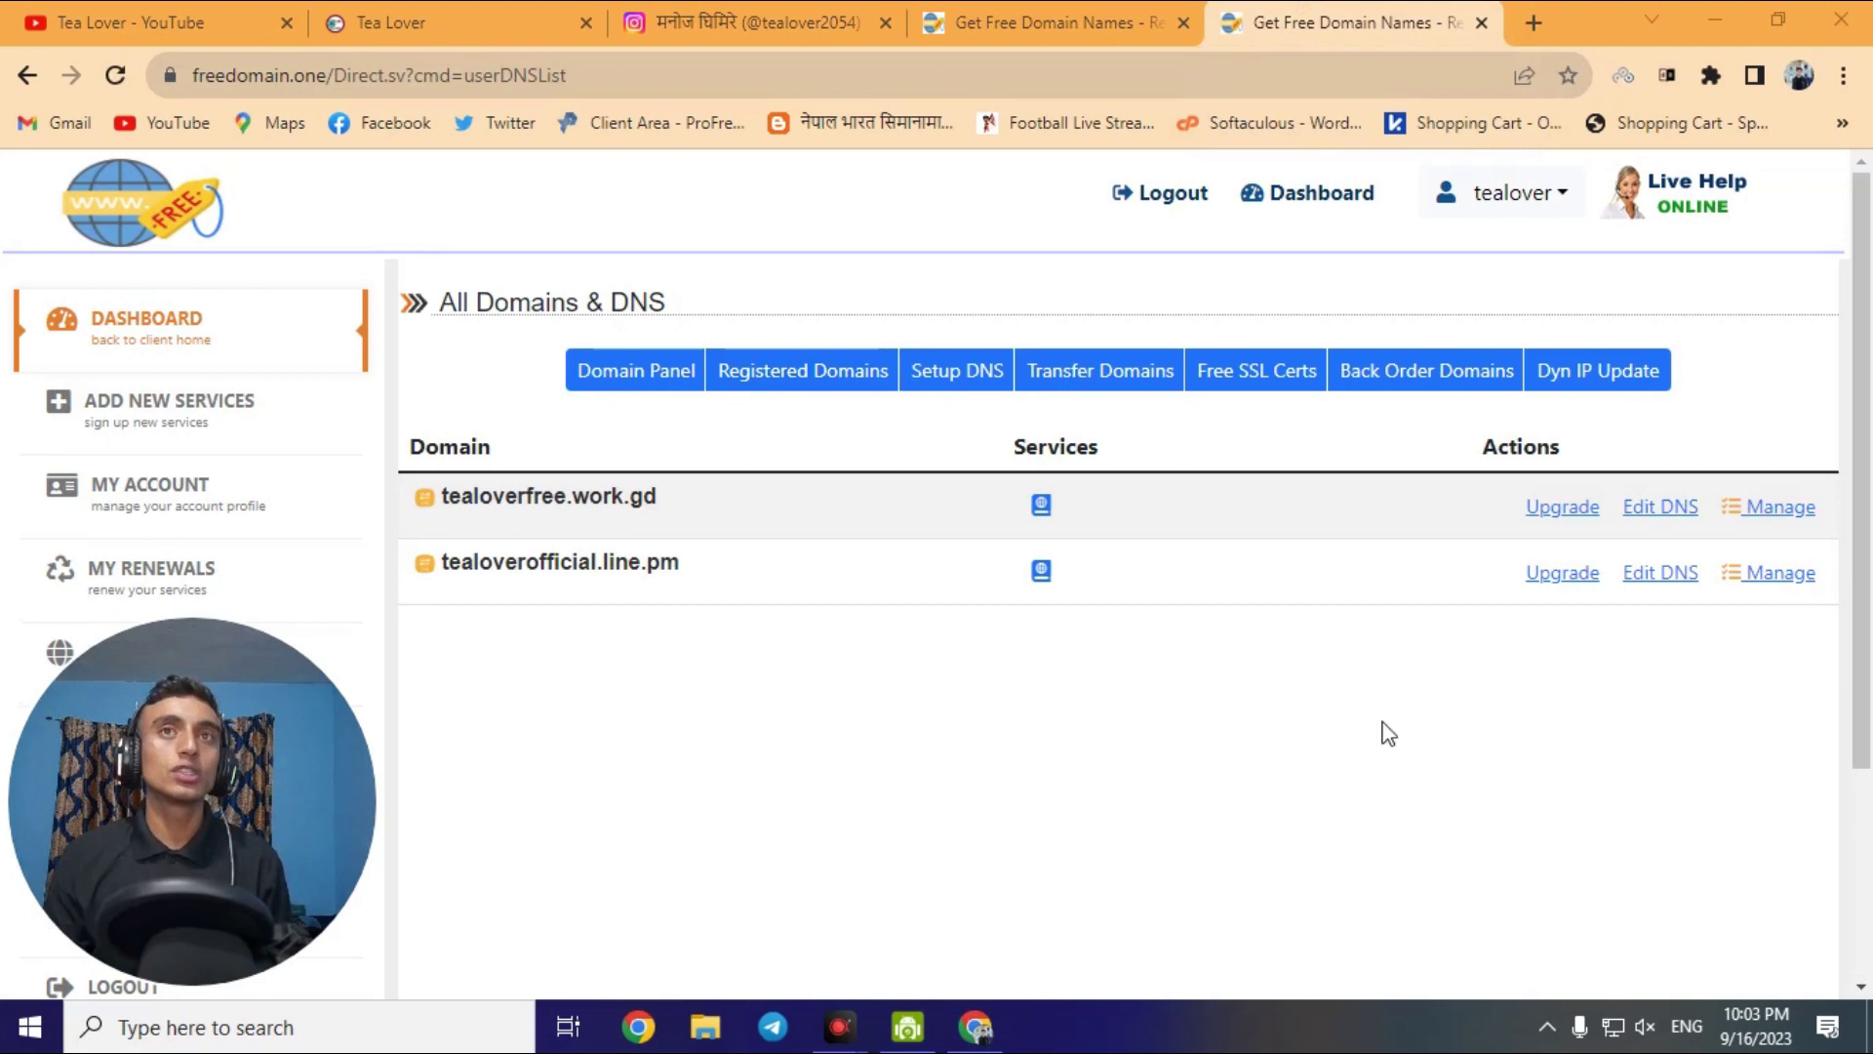
Open the account's invoices from the dashboard and check the date of each invoice
click(169, 317)
click(871, 511)
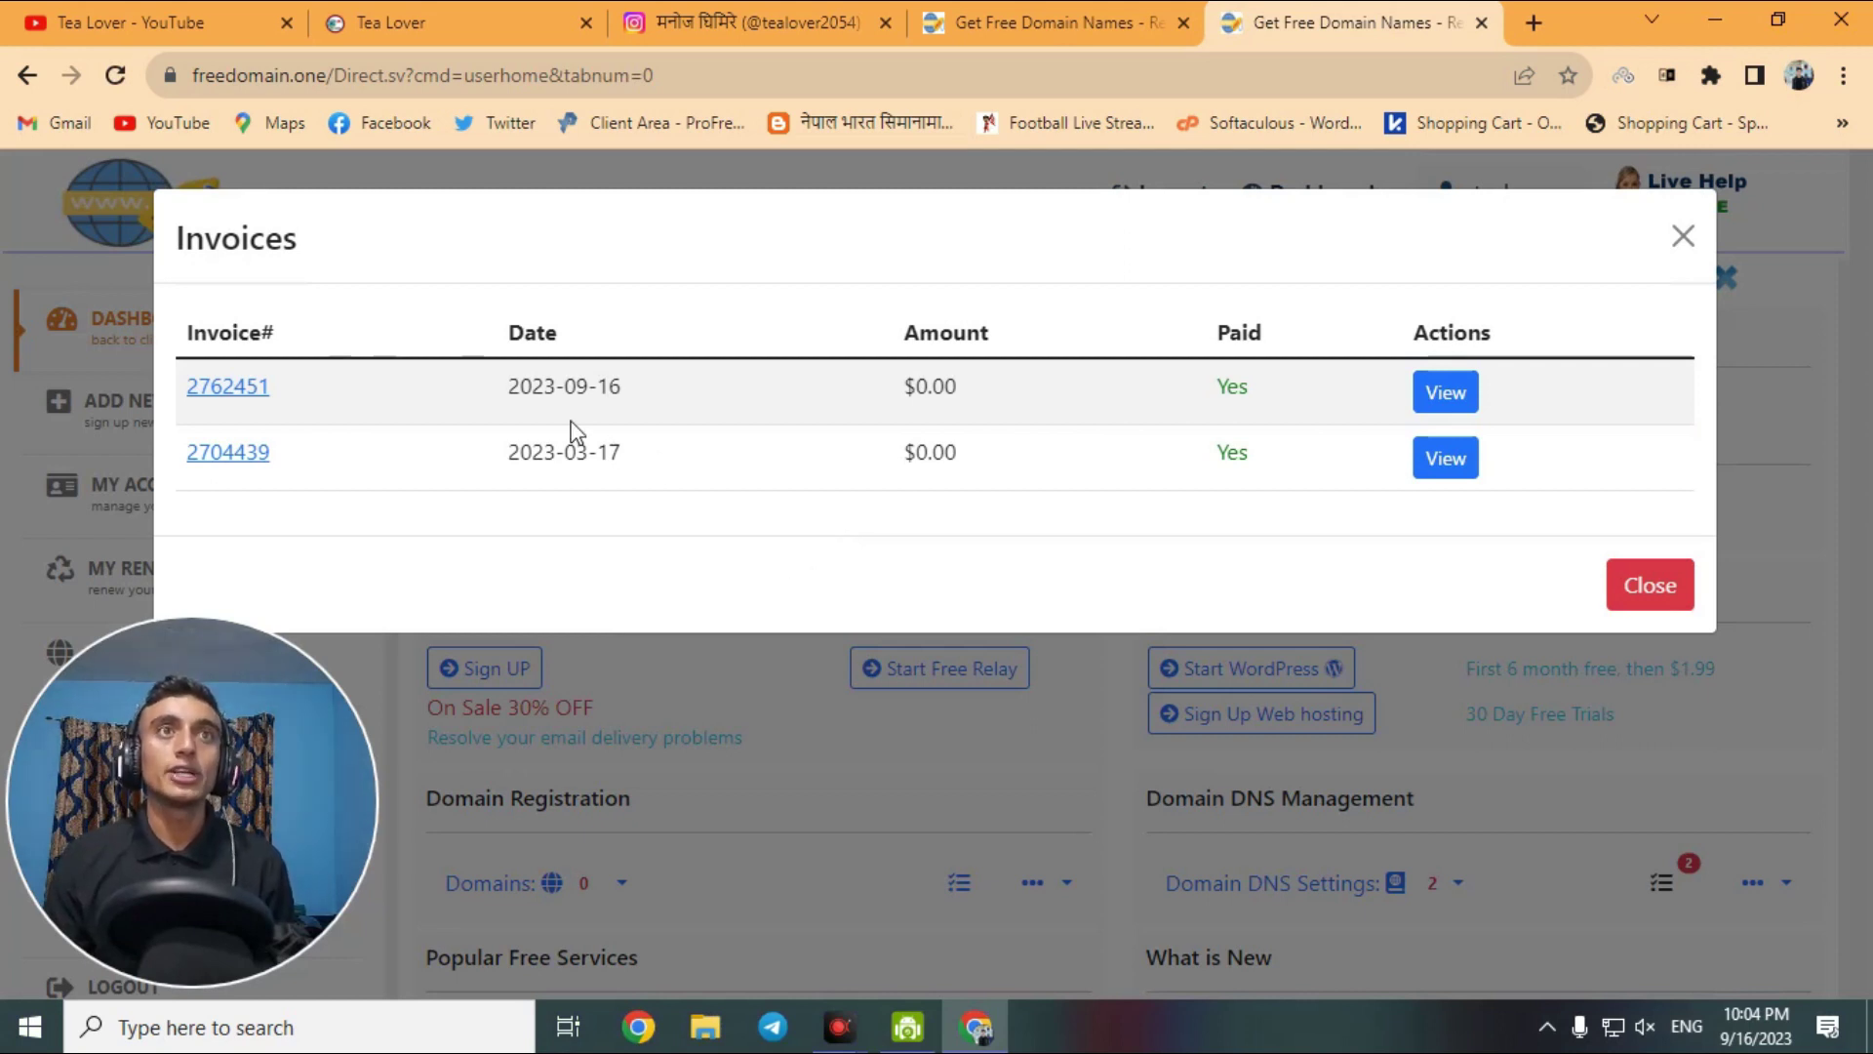
drag(509, 386, 640, 393)
drag(508, 452, 653, 459)
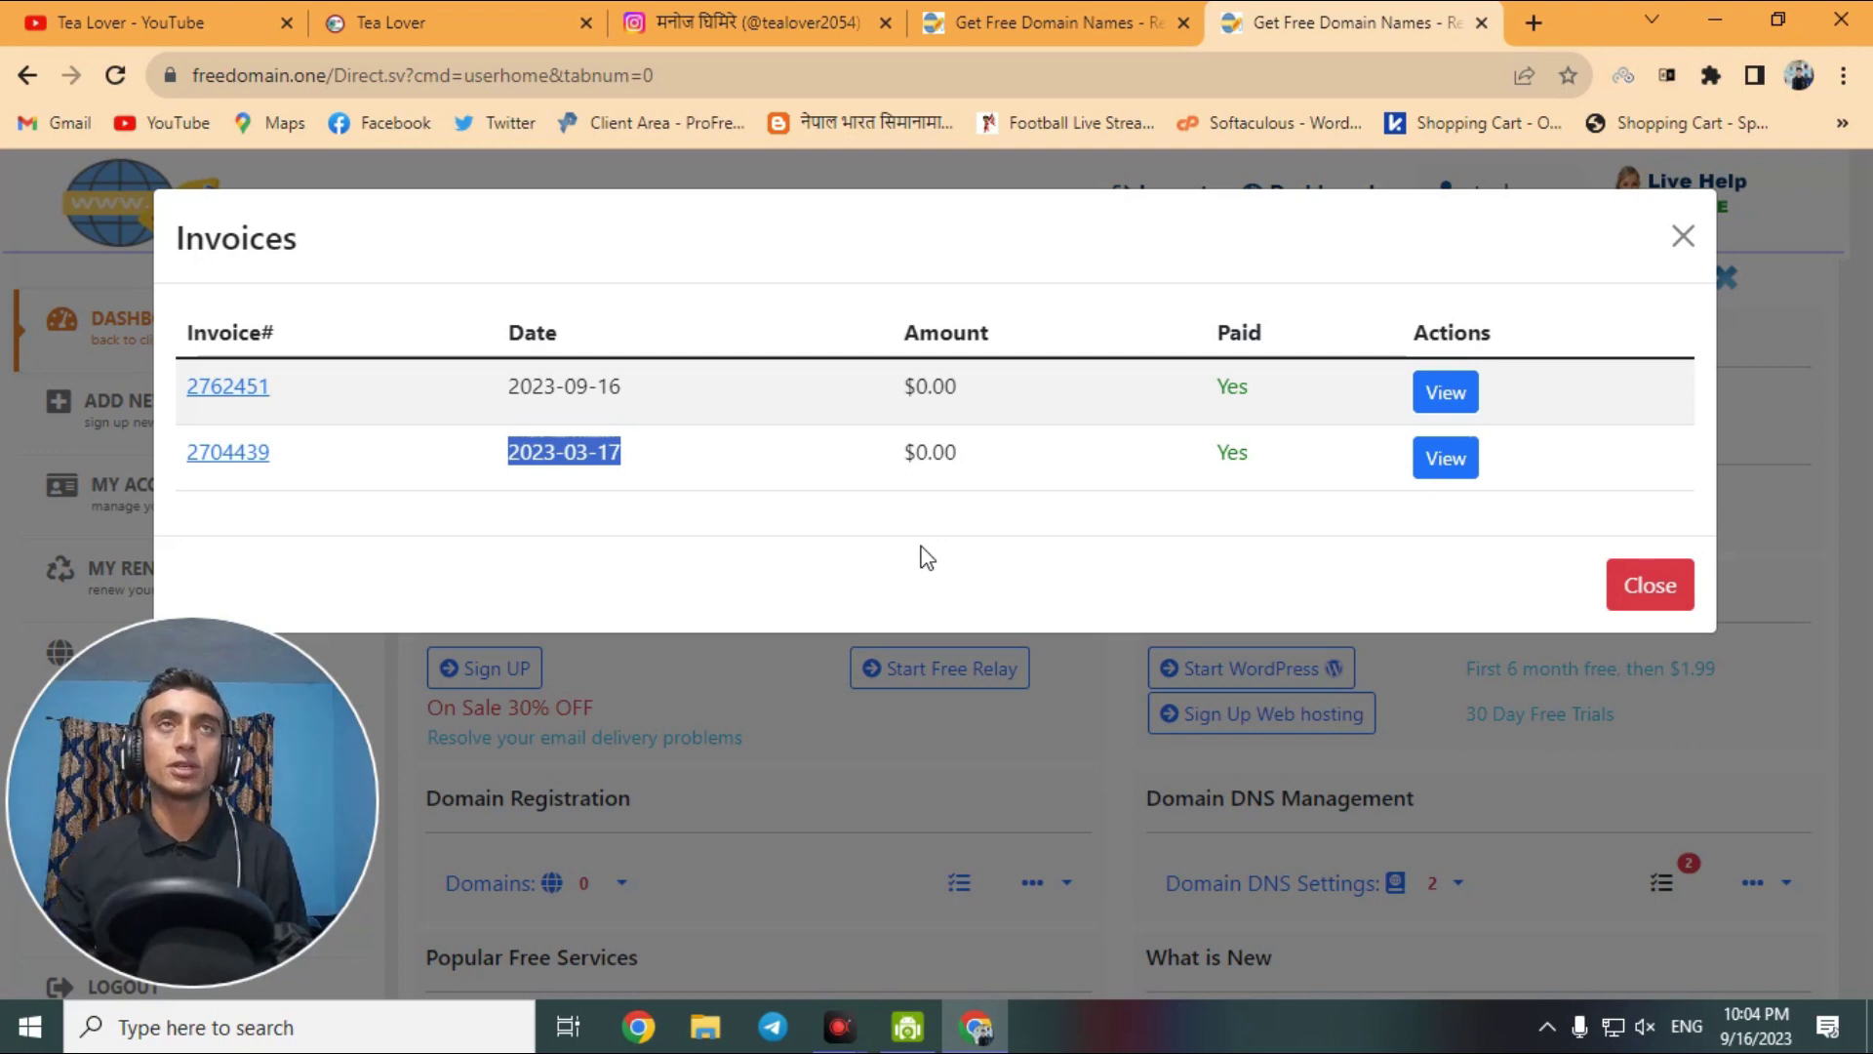
Switch to the Tea Lover channel on YouTube and browse its videos back up to the channel header
key(ctrl+Tab)
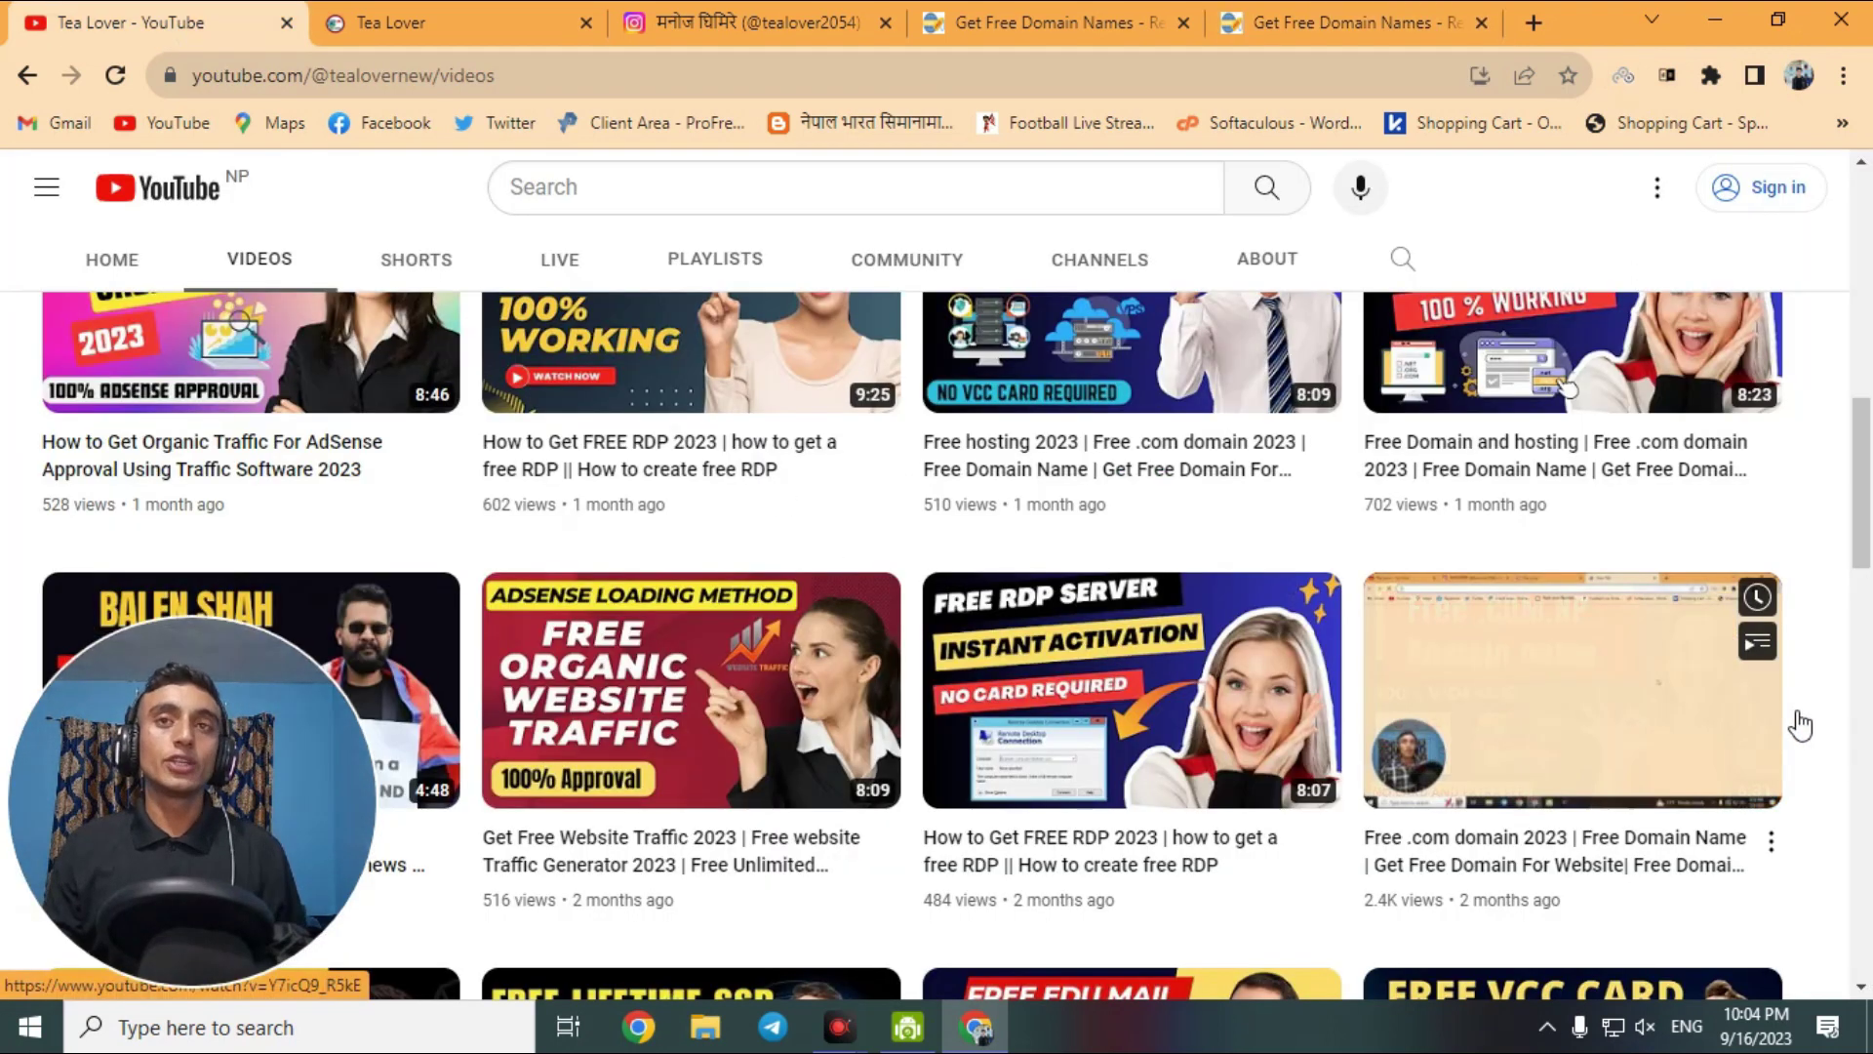
scroll(1859, 459, up, 3)
scroll(1860, 459, up, 10)
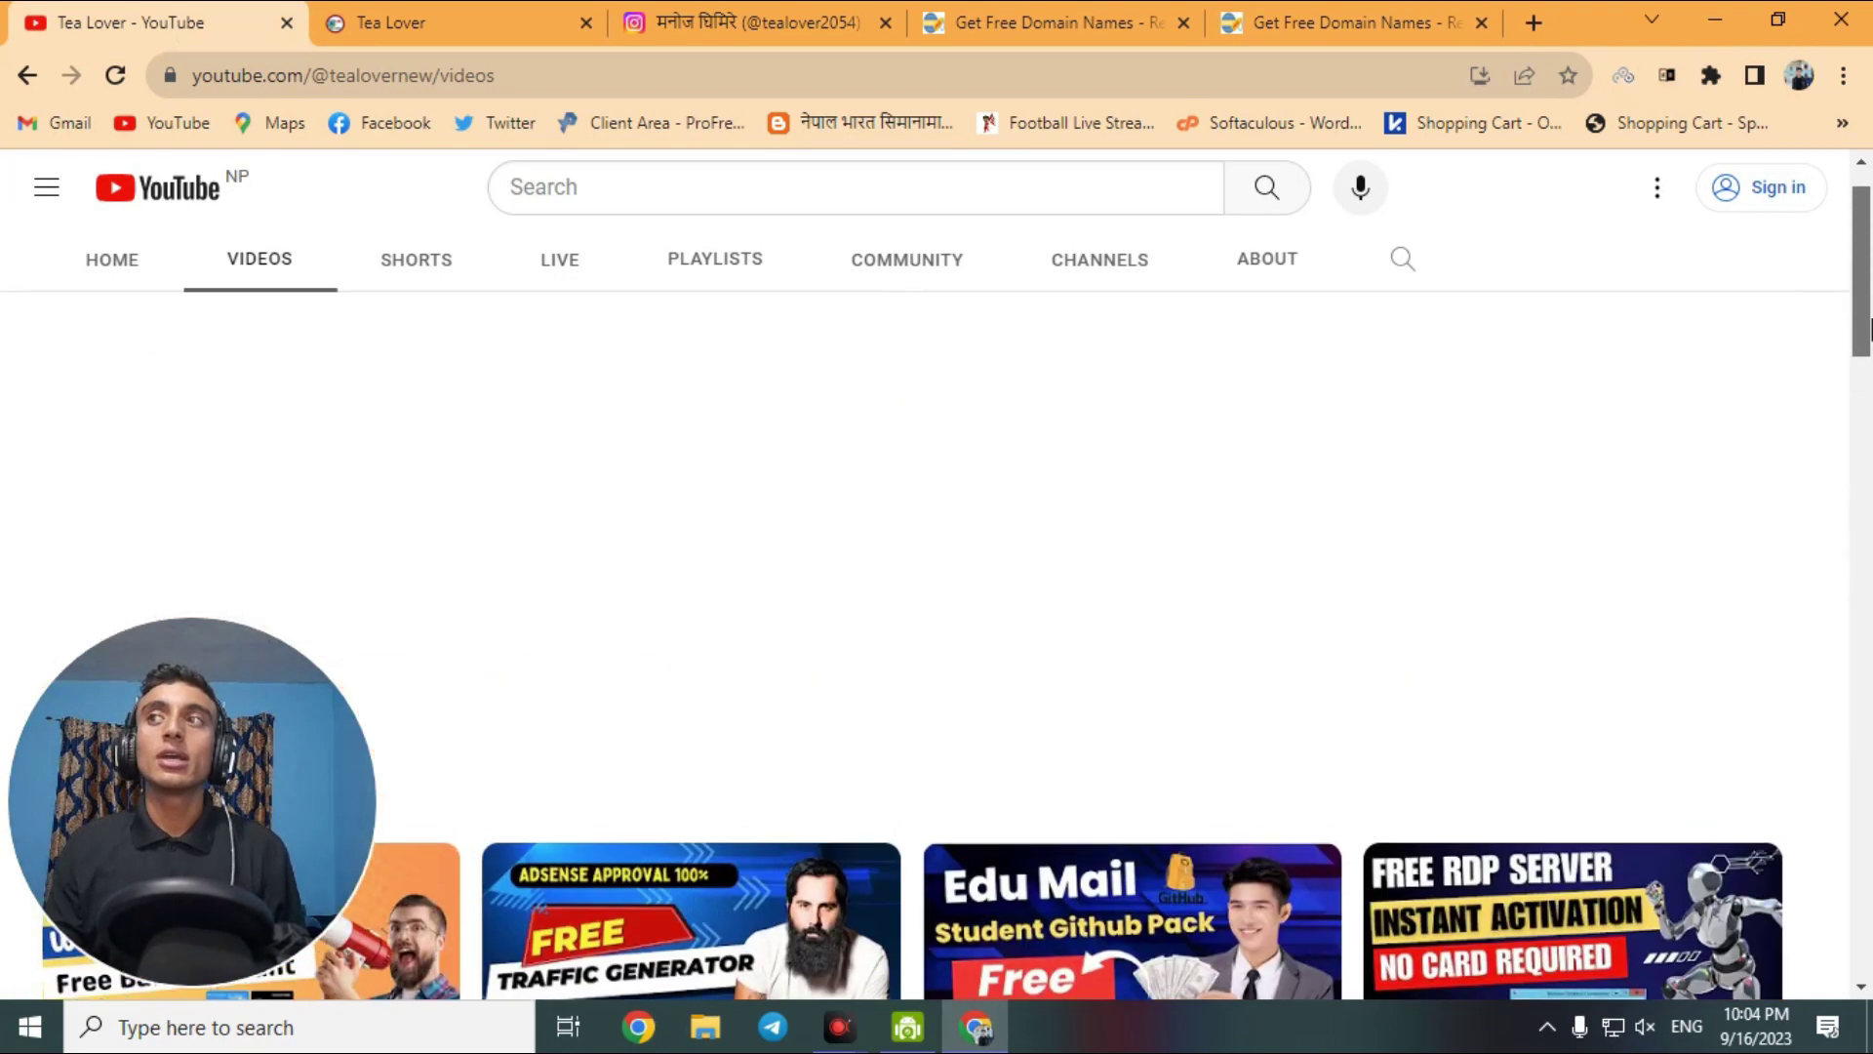
scroll(1868, 376, down, 2)
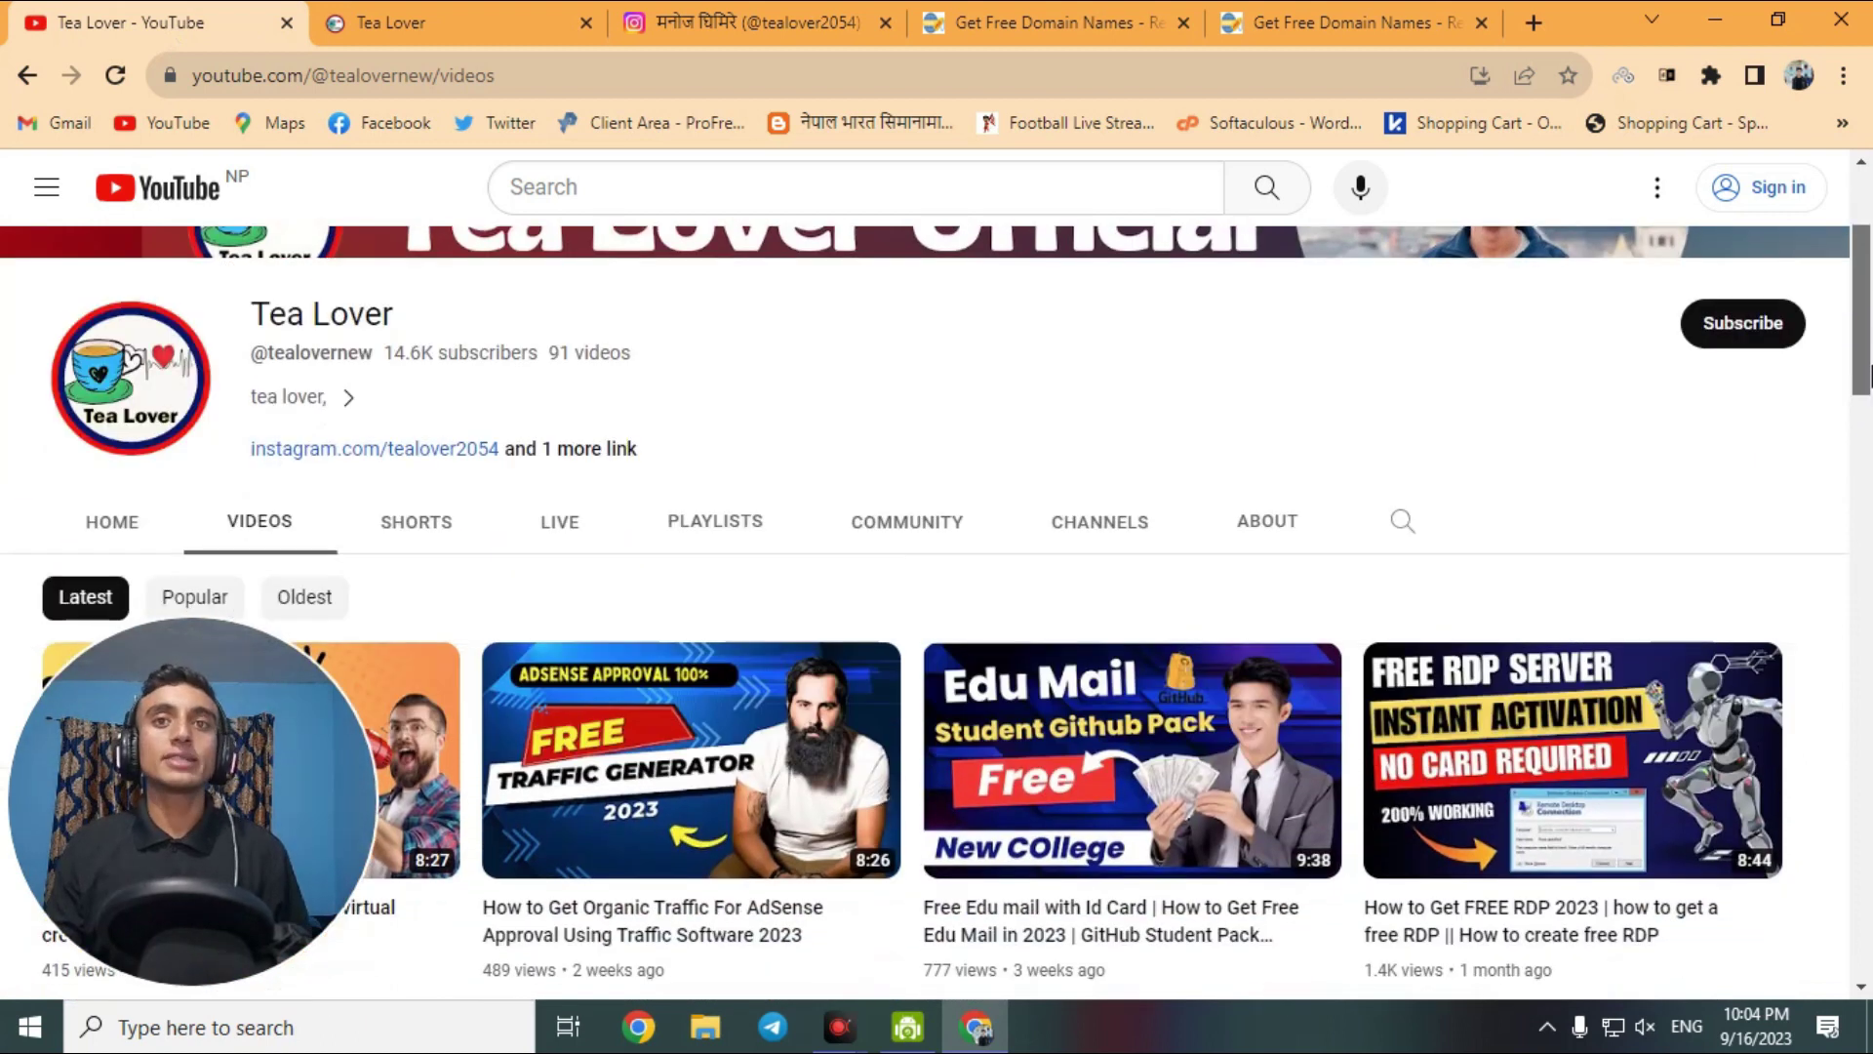